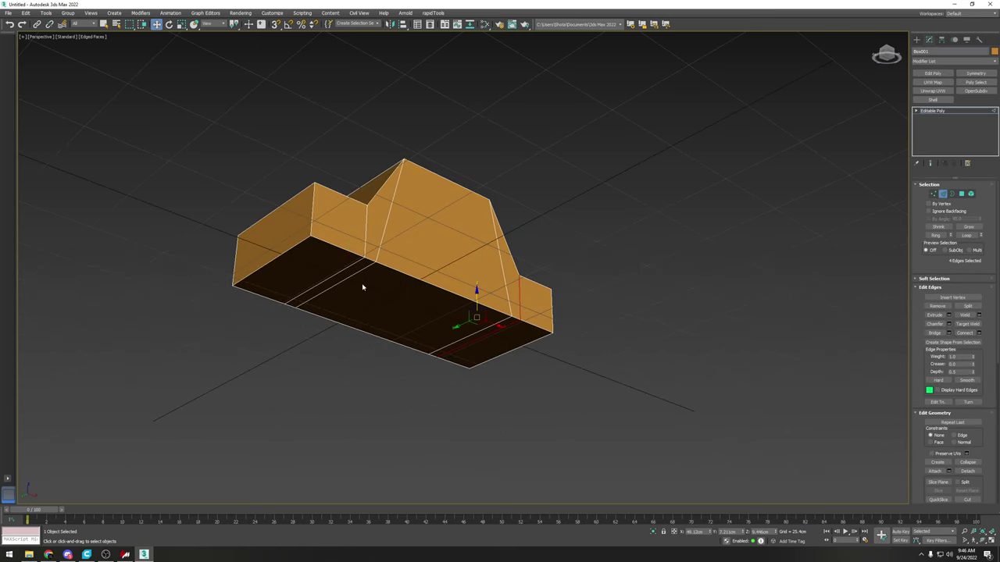
left_click(349, 277)
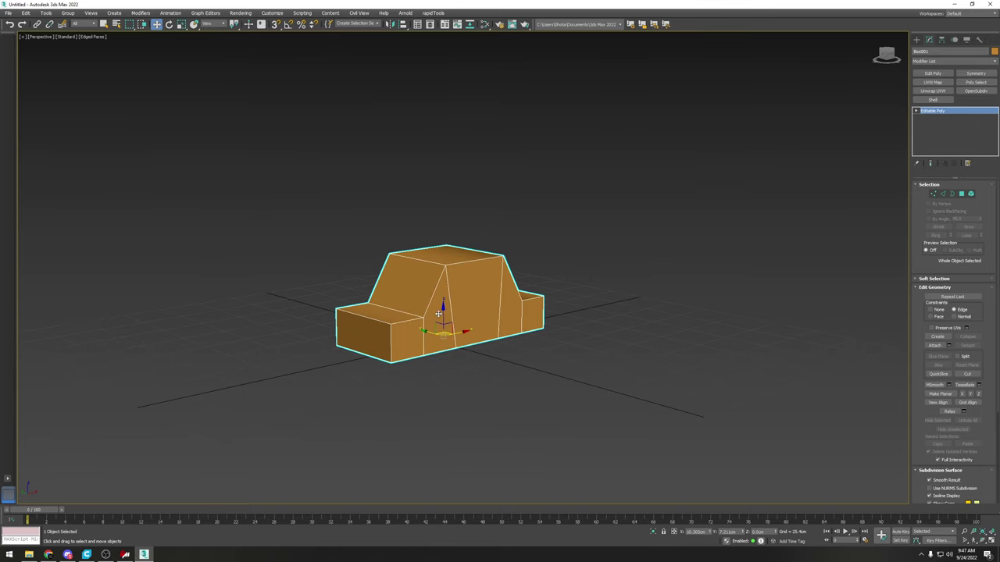
scroll(442, 316, "up", 3)
middle_click_drag(447, 318, 496, 318, "alt")
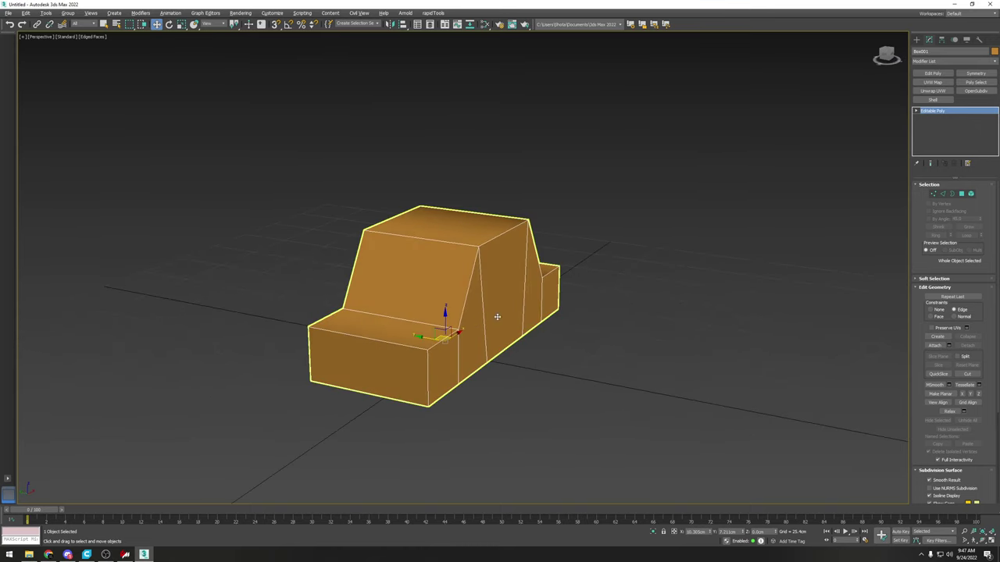
Step: Import nissan_350z.fbx from the Assetto Corsa Mods\Current Projects\350z folder into the scene
left_click(9, 13)
mouse_move(53, 118)
left_click(116, 120)
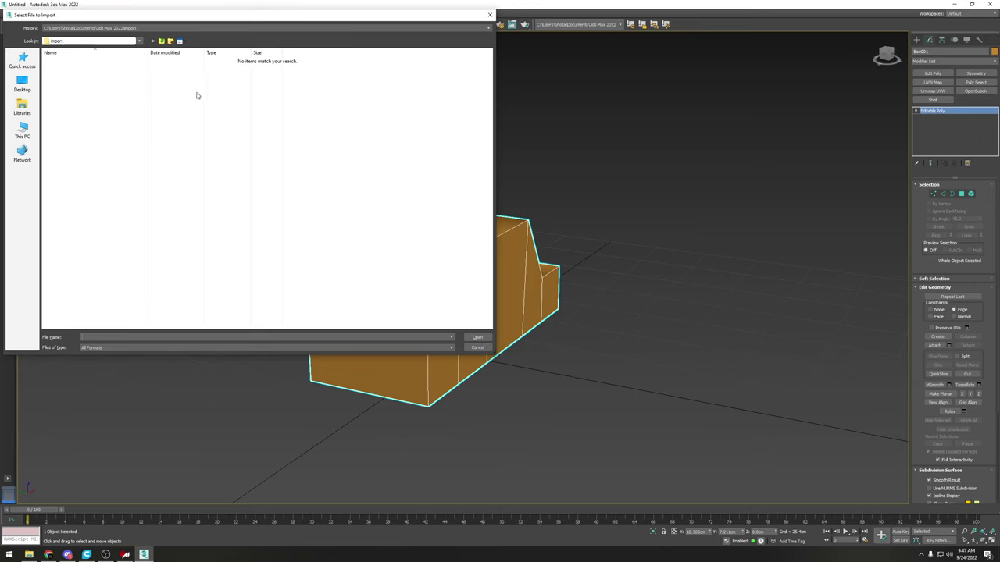
left_click(23, 136)
double_click(169, 124)
left_click(99, 84)
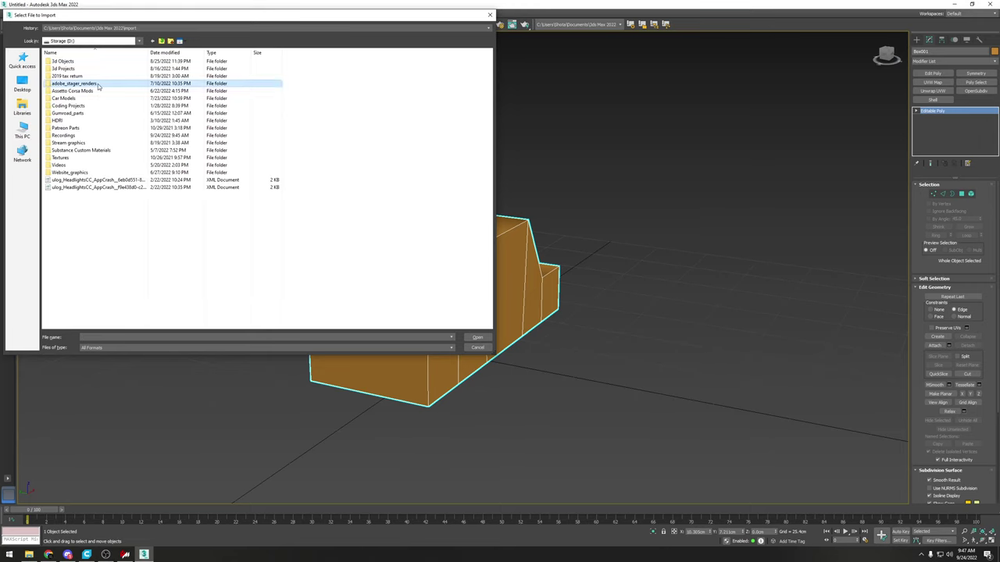
double_click(98, 93)
double_click(89, 75)
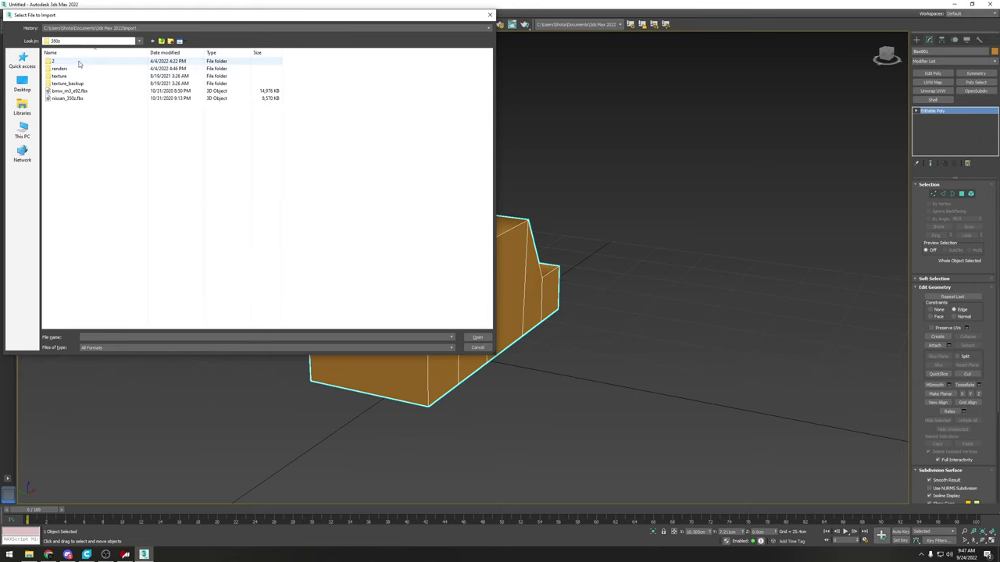
double_click(99, 96)
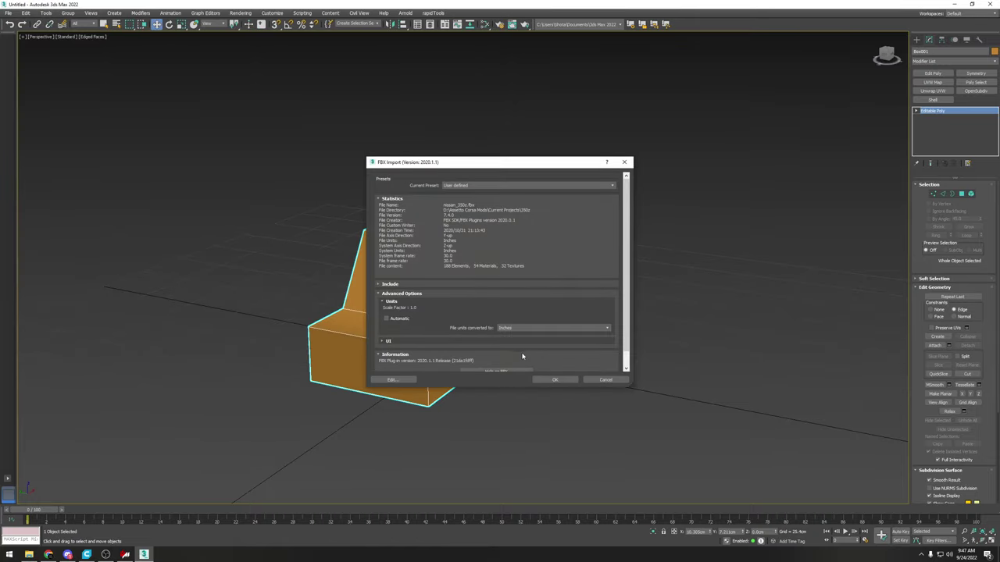
left_click(557, 382)
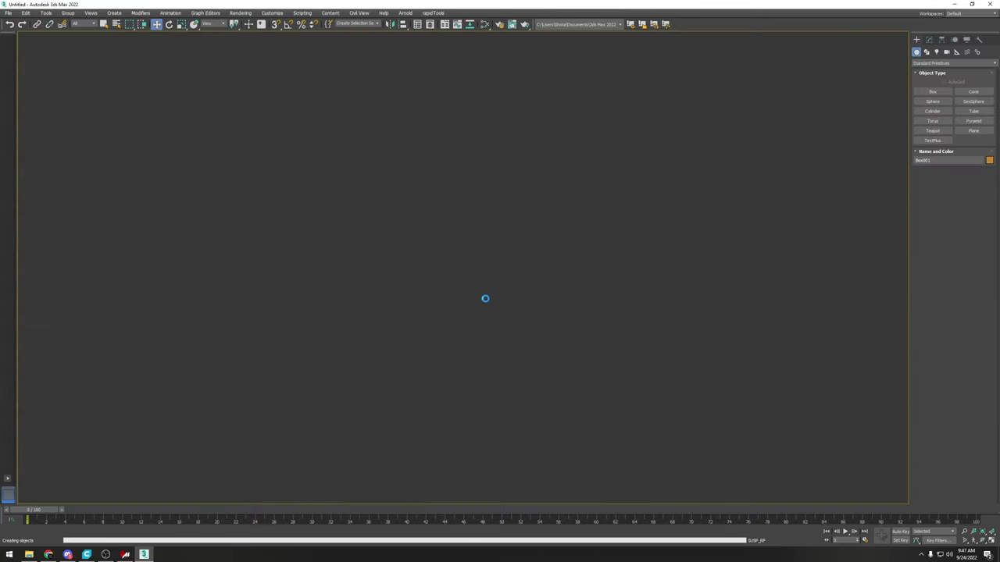
Step: Select the orange car body and scale it down uniformly to roughly the size of the imported car
scroll(547, 257, "down", 10)
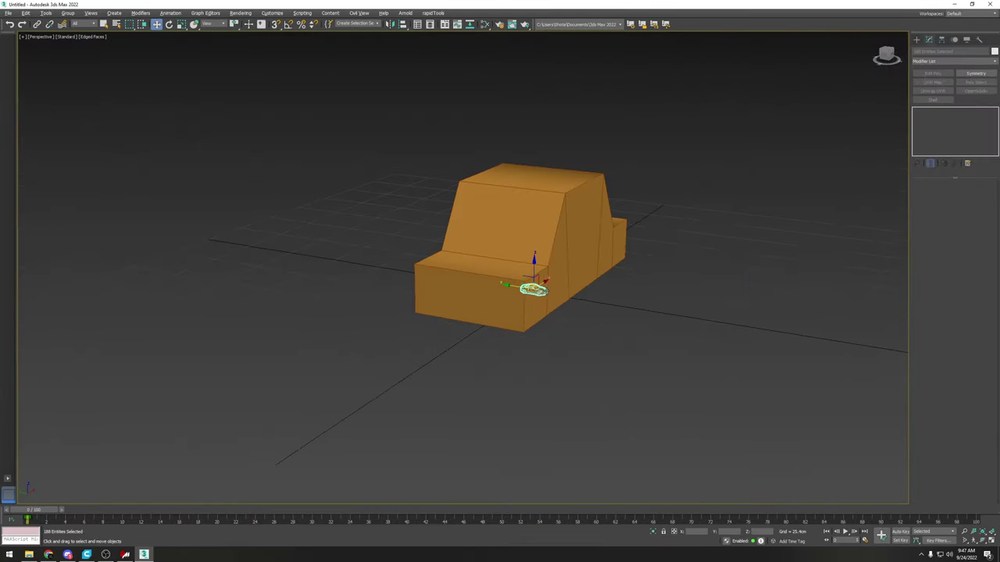
left_click(551, 254)
middle_click_drag(564, 245, 541, 245, "alt")
key("r")
left_click_drag(540, 284, 605, 144)
key("e")
scroll(539, 265, "up", 8)
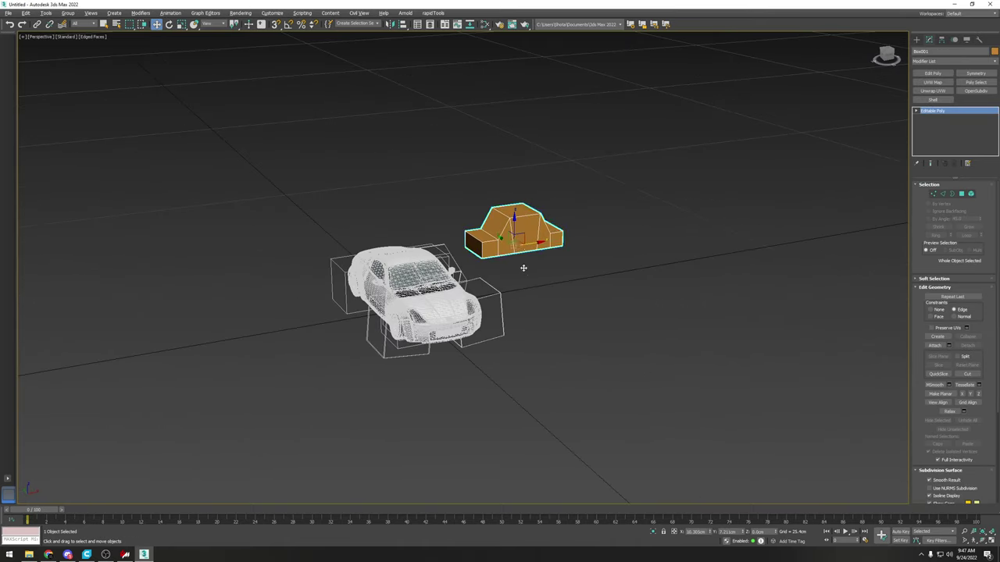
Step: Turn on angle snap and rotate the orange car body to face the same direction as the imported car
left_click_drag(526, 253, 474, 240)
key("ctrl+z")
key("a")
key("w")
middle_click_drag(520, 236, 418, 214, "alt")
left_click_drag(419, 262, 423, 264)
middle_click_drag(435, 262, 414, 267, "alt")
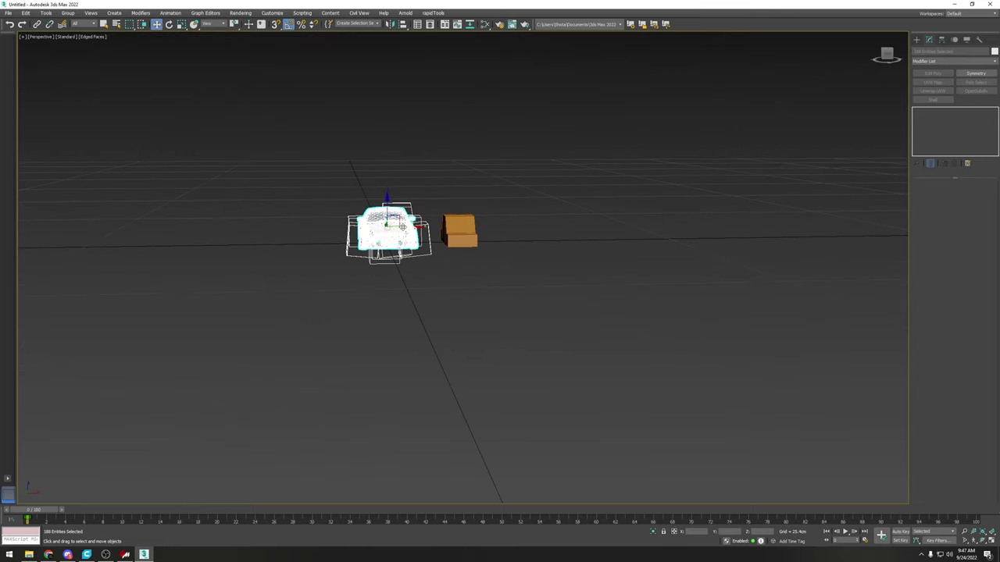
Step: Move the imported car aside along X and move the orange car body close to the world origin
left_click_drag(402, 227, 273, 229)
left_click(461, 232)
left_click_drag(479, 242, 405, 244)
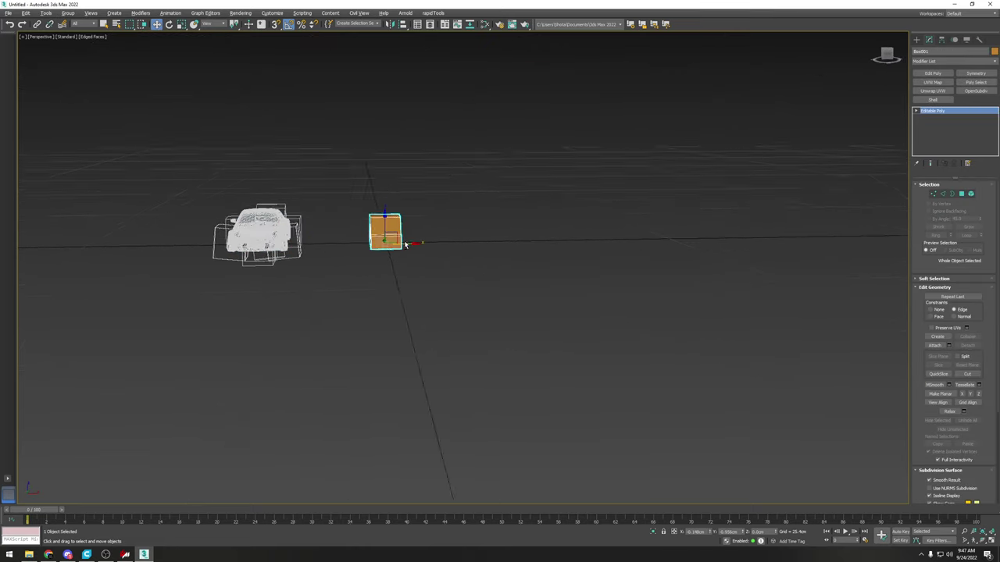
Step: Select all parts of the imported Nissan car and delete them, keeping only the orange car body
scroll(405, 244, "up", 5)
key("r")
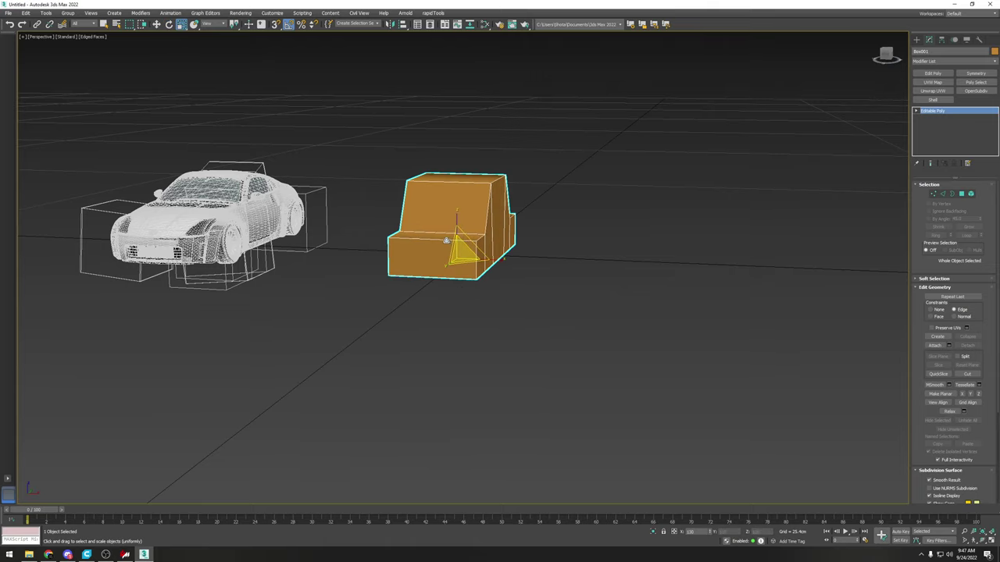
key("w")
middle_click_drag(457, 244, 500, 253, "alt")
scroll(469, 252, "down", 3)
left_click_drag(344, 160, 105, 302)
key("Delete")
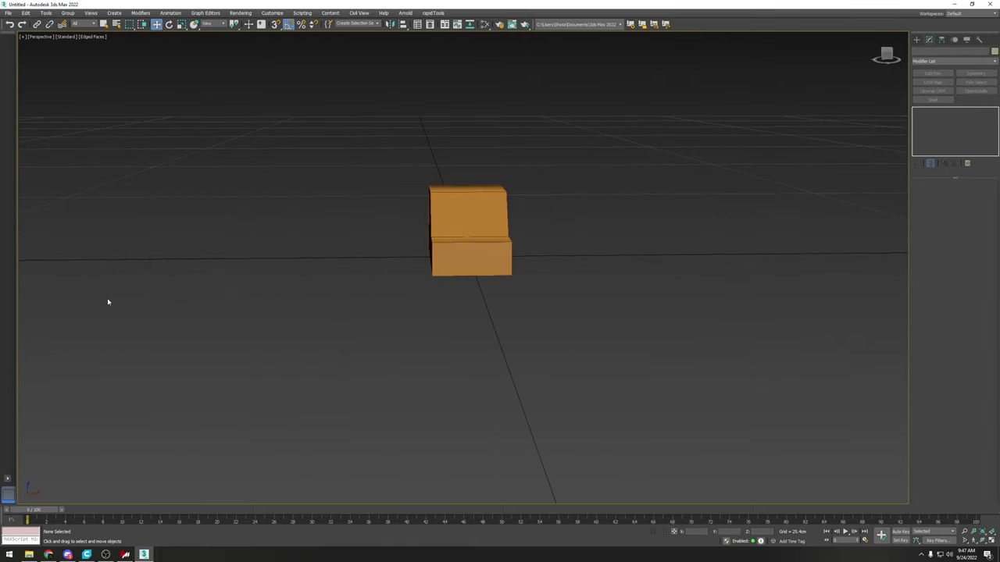
Step: Select all polygons of the car body, clear their smoothing groups, and switch off the edged faces display
left_click(493, 217)
middle_click_drag(493, 217, 475, 225, "alt")
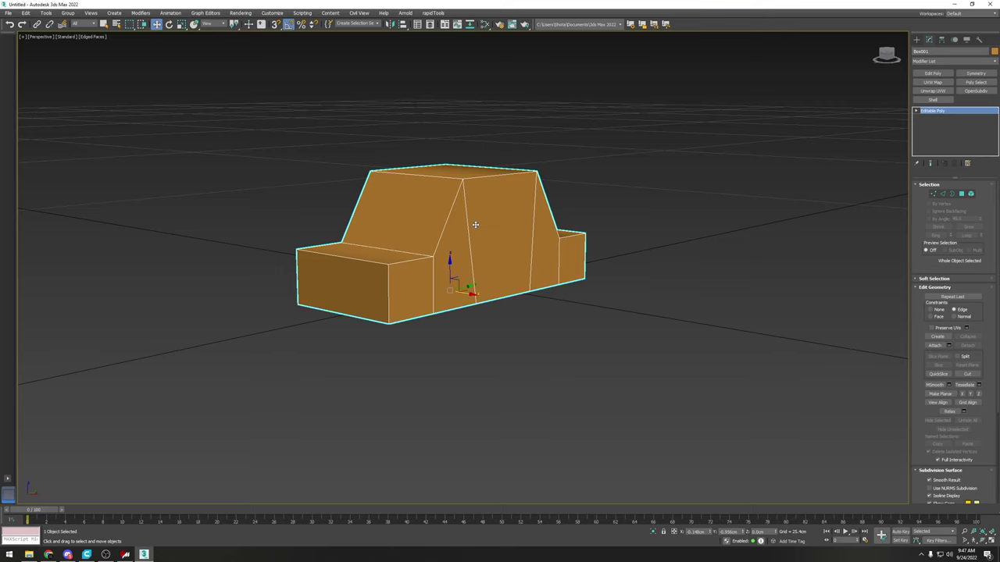
middle_click_drag(438, 210, 537, 286, "alt")
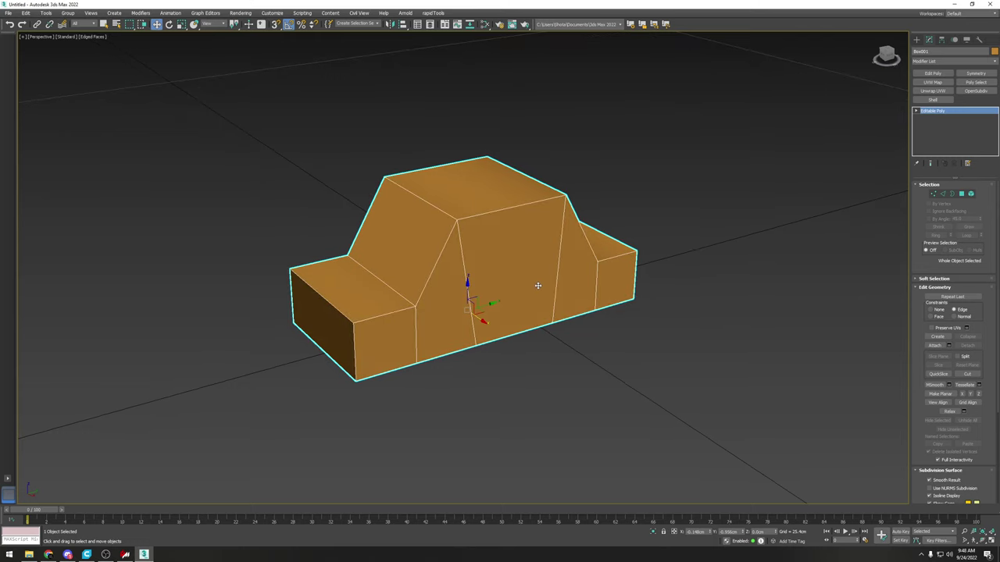
key("4")
key("ctrl+a")
scroll(972, 445, "down", 3)
scroll(972, 446, "down", 3)
left_click(968, 460)
left_click(725, 384)
key("F4")
middle_click_drag(725, 384, 734, 304, "alt")
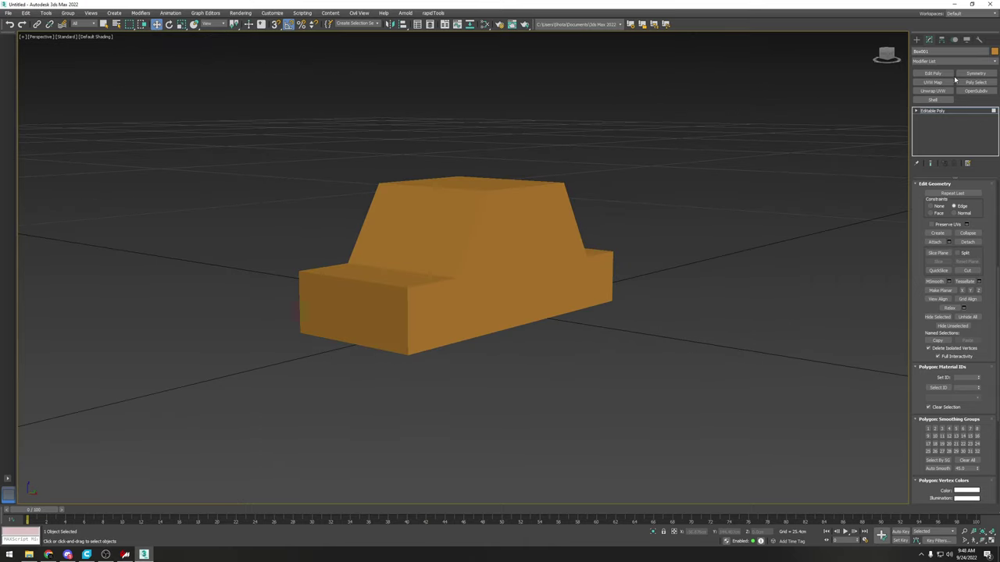
Step: Create a standard cylinder on the ground beside the car body as the base for a wheel
left_click(916, 39)
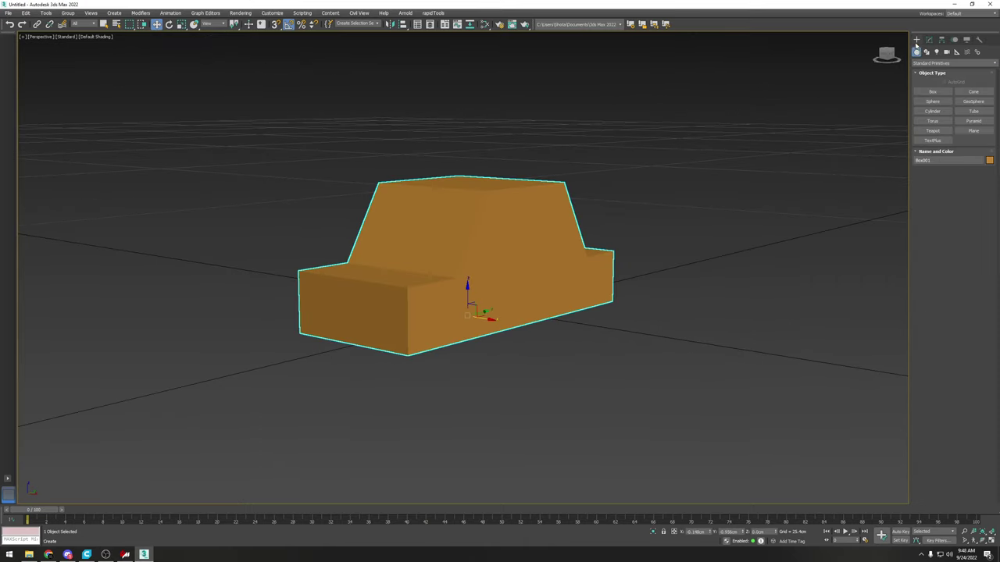
left_click(940, 112)
scroll(524, 386, "down", 2)
middle_click_drag(524, 386, 522, 404, "alt")
mouse_move(524, 405)
left_mouse_down()
mouse_move(549, 424)
mouse_move(540, 415)
left_mouse_up()
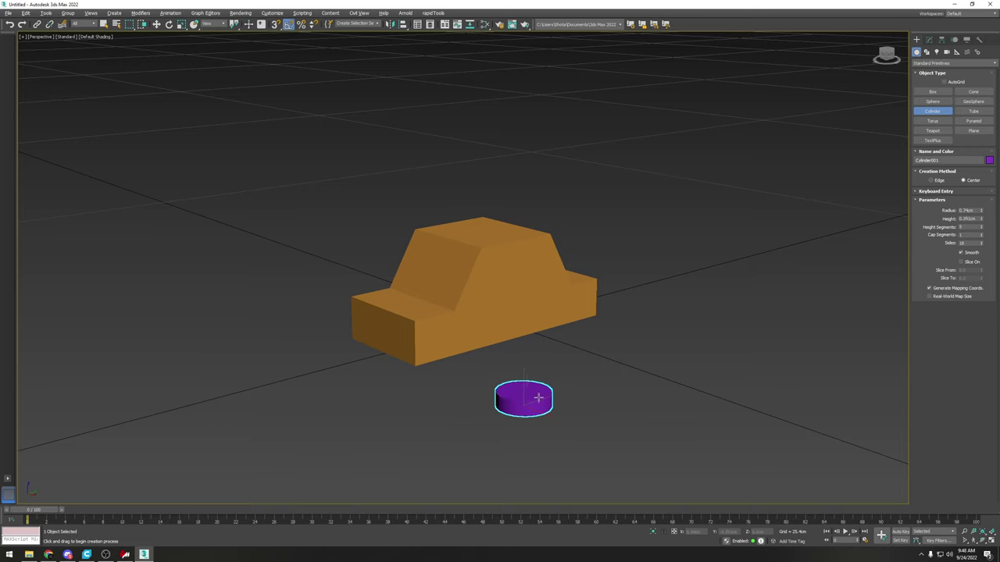
left_click(539, 400)
Step: Rotate the cylinder upright so its round faces point sideways like a car wheel
key("w")
middle_click_drag(538, 399, 540, 396, "alt")
key("e")
left_click_drag(540, 392, 555, 419)
Step: Move the wheel cylinder against the side of the car body at the front wheel position
key("w")
middle_click_drag(555, 420, 598, 409, "alt")
left_click_drag(599, 409, 475, 375)
middle_click_drag(475, 375, 438, 365, "alt")
left_click_drag(477, 370, 510, 368)
middle_click_drag(510, 369, 591, 360, "alt")
scroll(529, 371, "up", 2)
left_click_drag(529, 372, 521, 373)
Step: Scale the wheel cylinder slightly to suit the proportions of the car body
middle_click_drag(521, 372, 525, 368, "alt")
key("r")
left_click_drag(498, 368, 498, 362)
key("w")
middle_click_drag(531, 372, 534, 402, "alt")
key("r")
key("w")
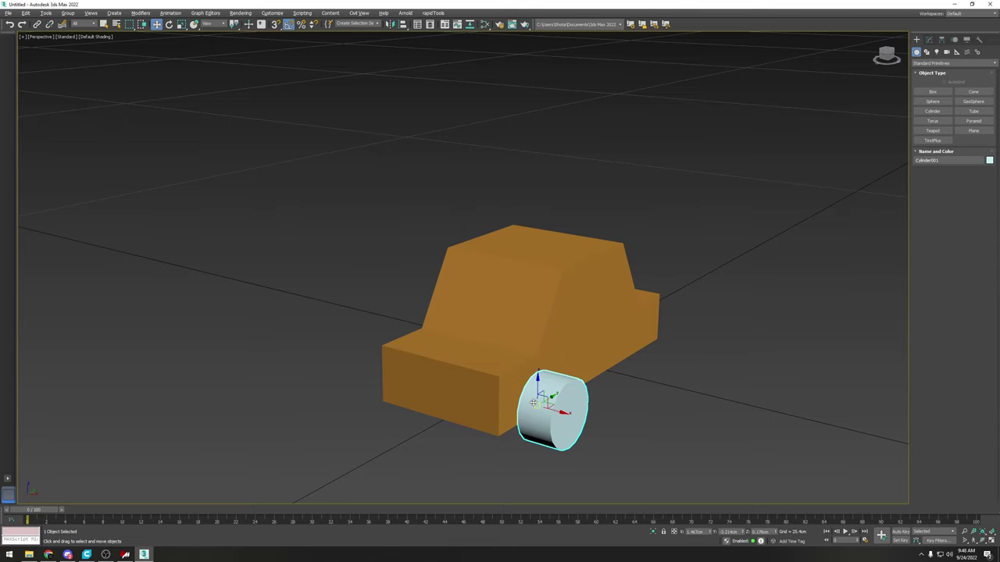
Step: Create a Dummy helper on the ground to the side of the car body, away from the wheel
middle_click_drag(534, 403, 672, 317, "alt")
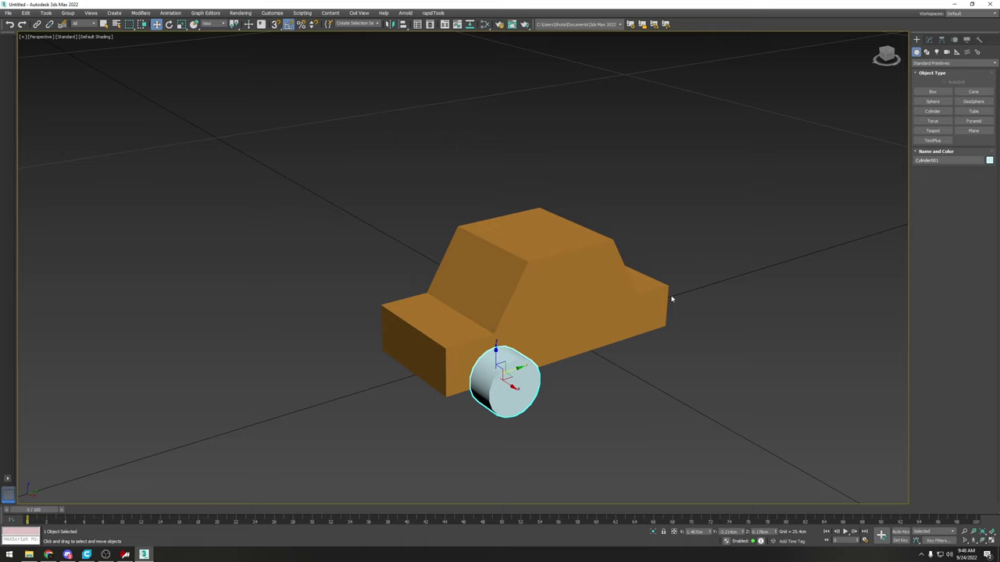
middle_click_drag(544, 312, 852, 132, "alt")
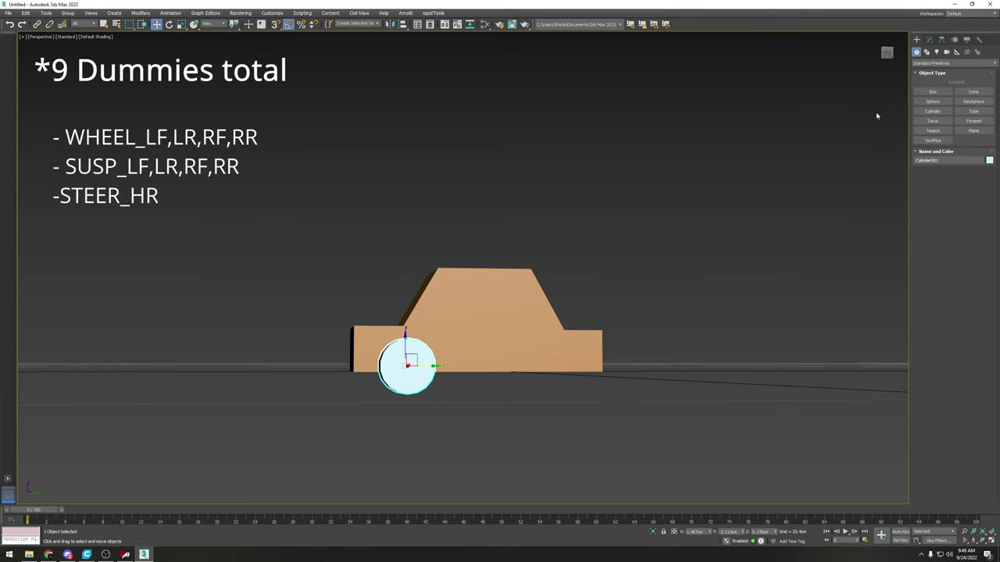
left_click(957, 51)
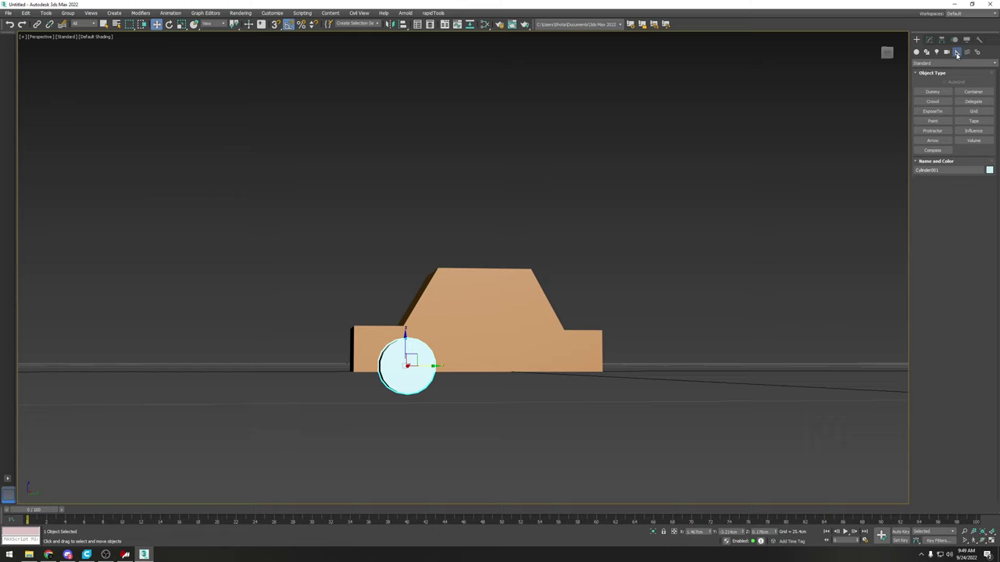
left_click(932, 91)
middle_click_drag(601, 250, 570, 379, "alt")
left_click_drag(570, 378, 668, 465)
left_click_drag(868, 454, 857, 409)
right_click(856, 408)
left_click_drag(540, 382, 562, 397)
key("w")
middle_click_drag(577, 372, 437, 341, "alt")
scroll(579, 339, "up", 5)
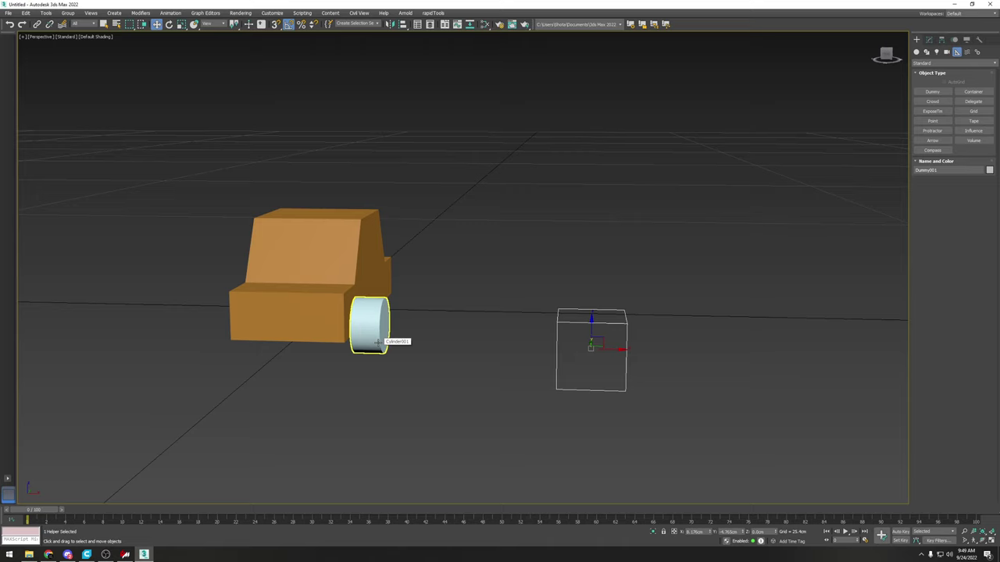
Step: Scale the dummy helper uniformly until it is about the size of the wheel
key("r")
left_click_drag(600, 340, 469, 94)
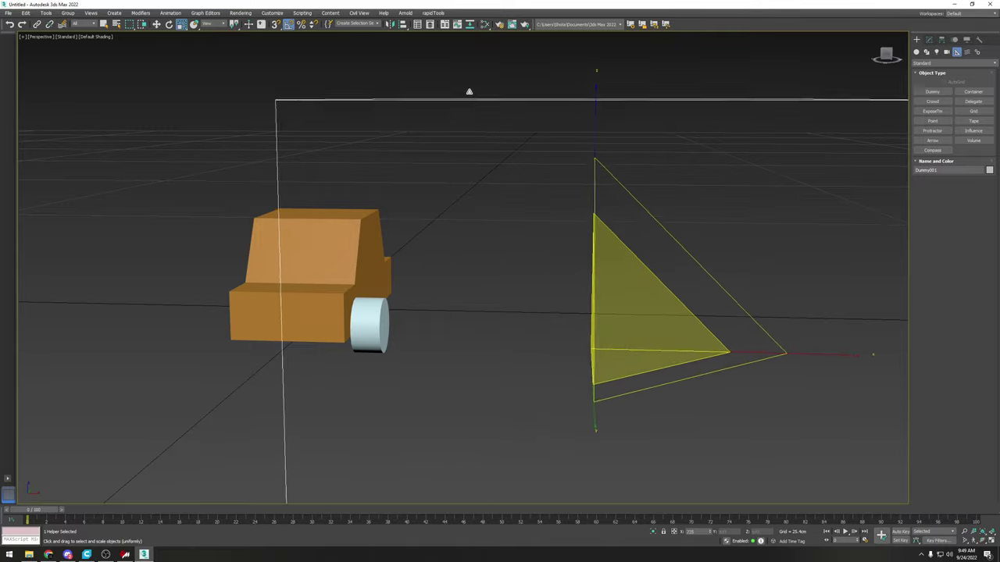
scroll(587, 281, "down", 5)
left_click_drag(606, 303, 581, 279)
key("w")
middle_click_drag(614, 288, 585, 299, "alt")
key("e")
key("r")
left_click_drag(591, 304, 700, 477)
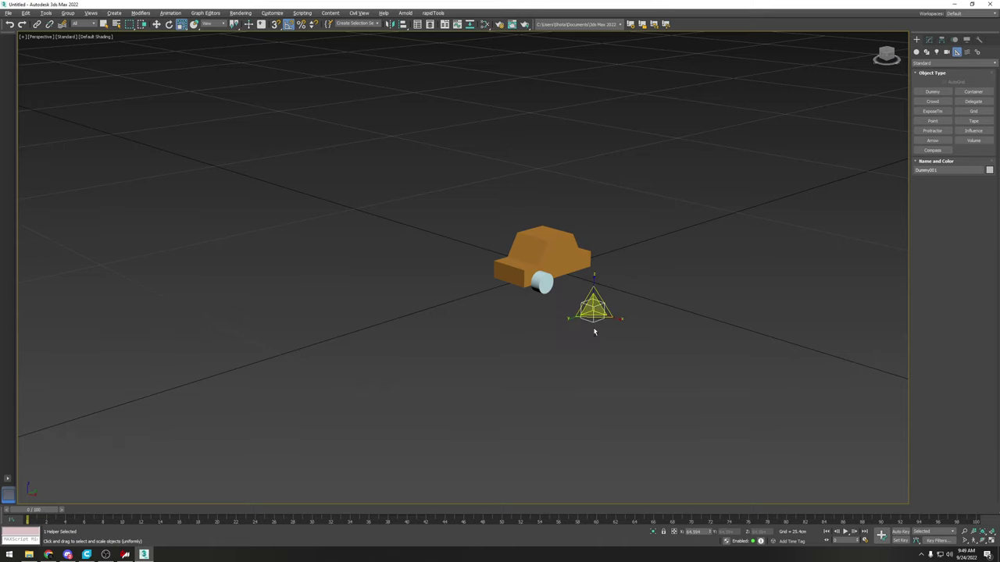
scroll(595, 328, "up", 4)
key("w")
scroll(641, 268, "up", 2)
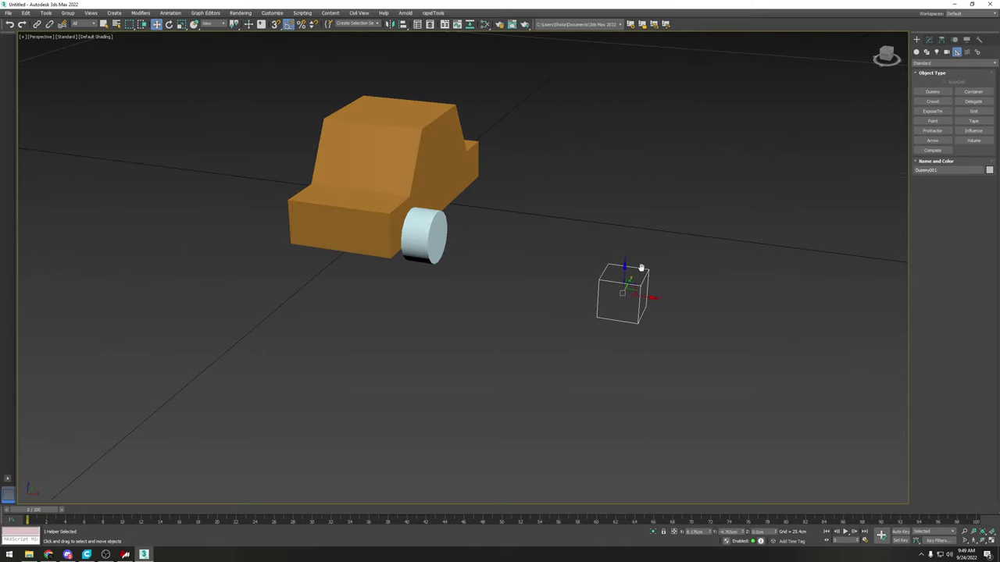
Step: Move the dummy helper along X so that it sits closer to the front wheel
scroll(636, 284, "up", 5)
middle_click_drag(635, 283, 664, 277, "alt")
scroll(663, 278, "down", 5)
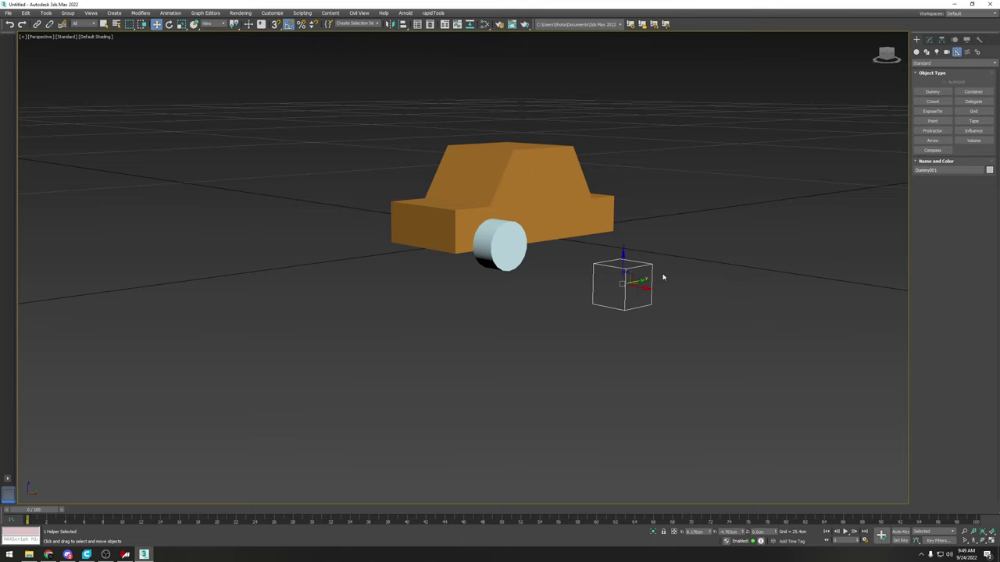
scroll(629, 267, "up", 2)
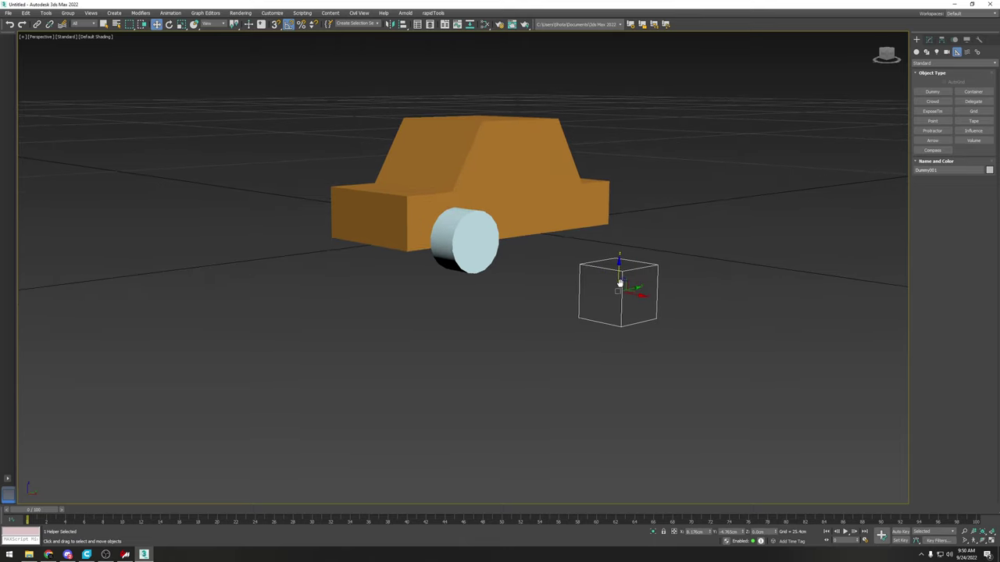
middle_click_drag(620, 283, 634, 293, "alt")
left_click_drag(635, 295, 518, 273)
Step: Center the wheel cylinder's pivot to the object using Affect Pivot Only, and leave pivot editing
left_click(942, 40)
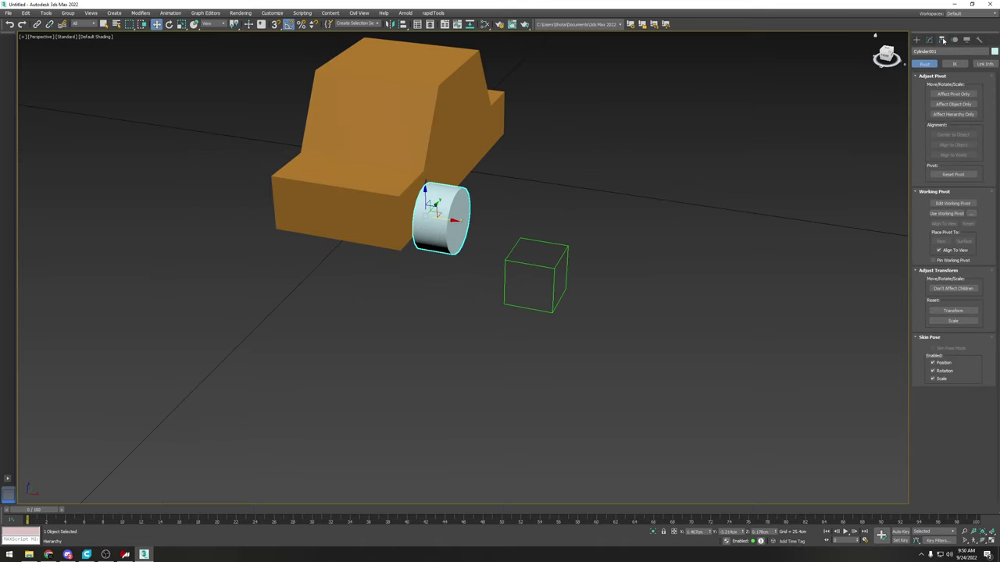
left_click(952, 94)
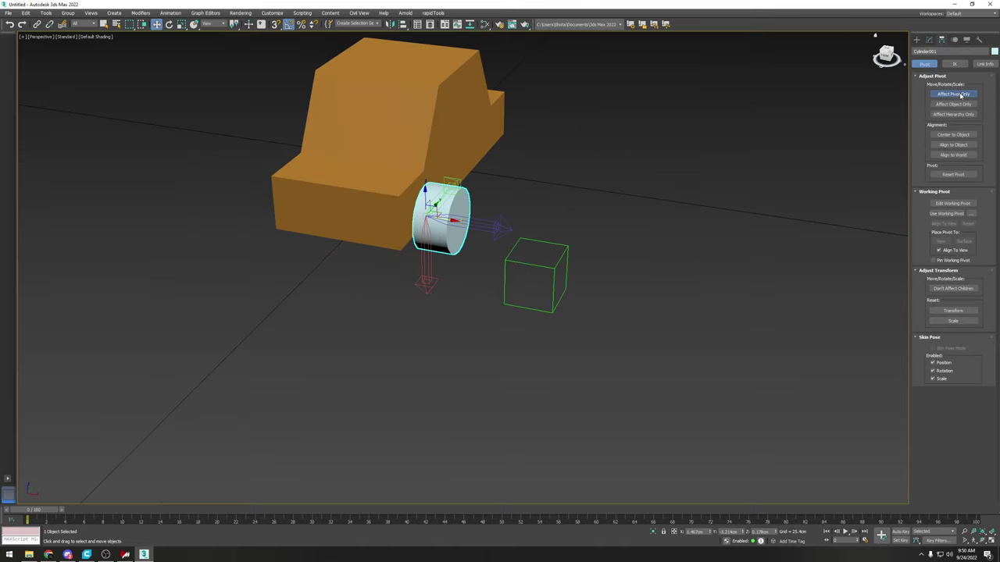
scroll(519, 225, "up", 4)
middle_click_drag(519, 229, 546, 226, "alt")
left_click(969, 135)
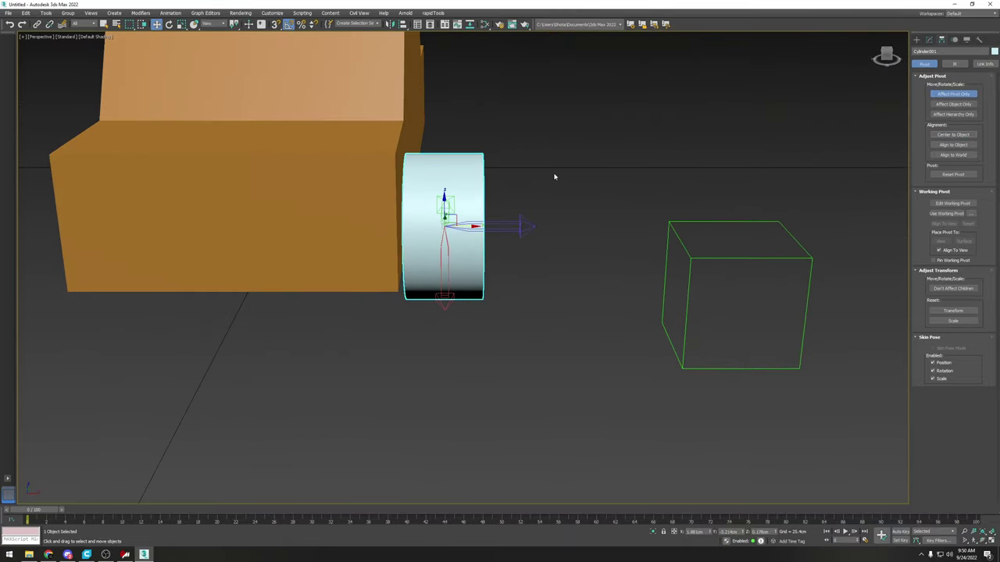
key("shift+z")
left_click(953, 94)
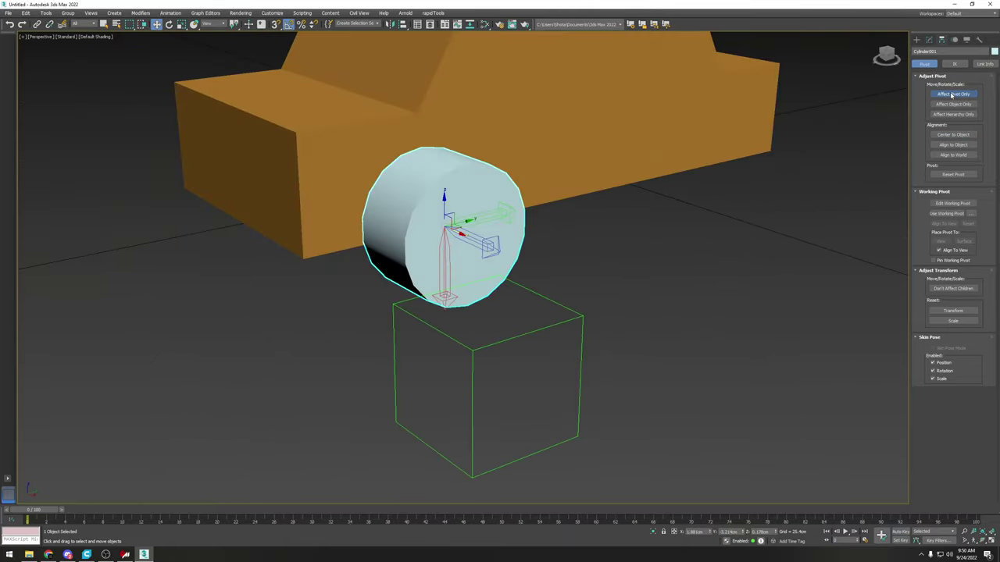
Step: Try rotating the wheel about its centered pivot with a different reference coordinate system for rotation
left_click(929, 39)
key("shift+z")
key("shift+z")
key("shift+z")
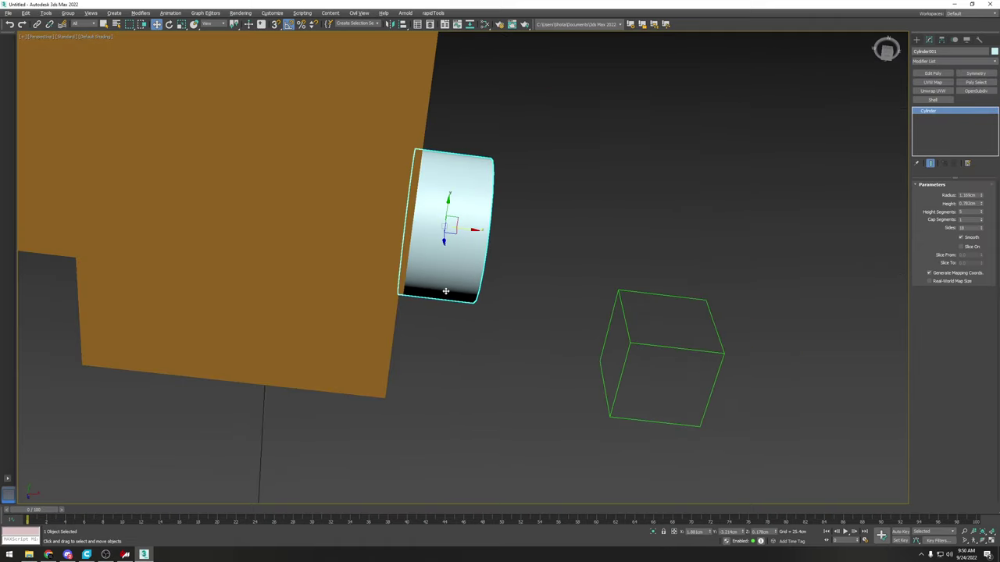
key("e")
key("shift+z")
left_click(209, 24)
left_click(213, 54)
key("shift+z")
left_click_drag(458, 203, 393, 254)
right_click(393, 254)
Step: Select the dummy helper beside the car and rename it WHEEL_LF in the Scene Explorer
scroll(493, 230, "down", 3)
middle_click_drag(493, 229, 551, 270, "alt")
key("w")
left_click(471, 305)
middle_click_drag(470, 305, 527, 303, "alt")
middle_click_drag(439, 315, 505, 274)
middle_click_drag(506, 274, 522, 266, "alt")
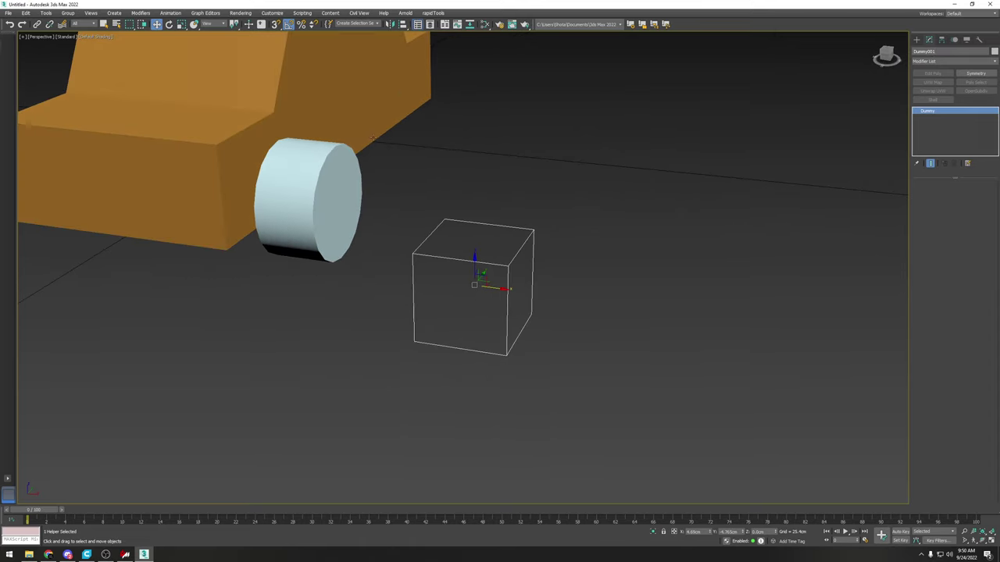
left_click(417, 23)
key("F2")
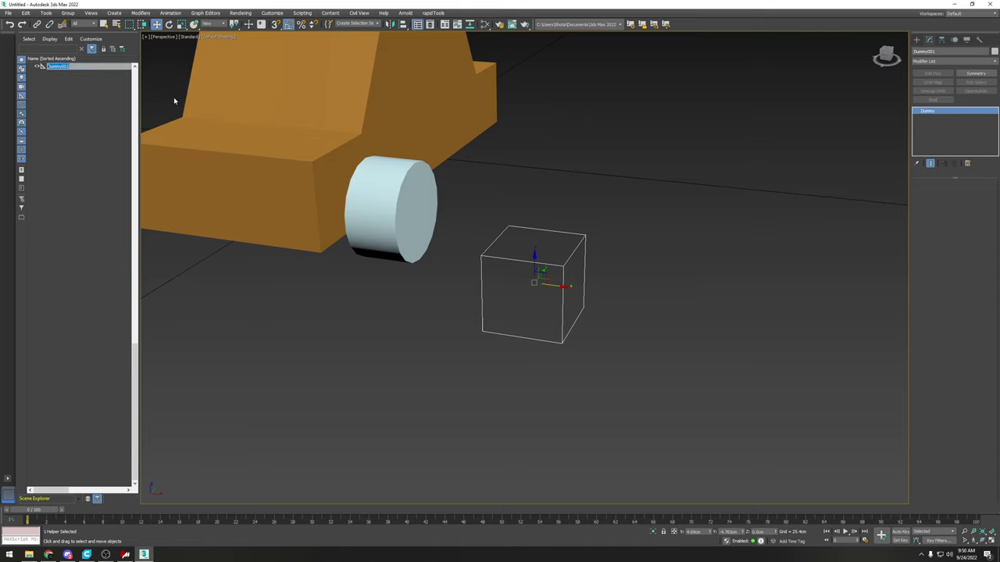
type("wheel")
Step: Align the WHEEL_LF dummy to the wheel cylinder, center to center, in X, Y and Z position
left_click_drag(556, 285, 542, 284)
middle_click_drag(499, 256, 525, 256, "alt")
key("alt+a")
left_click(364, 213)
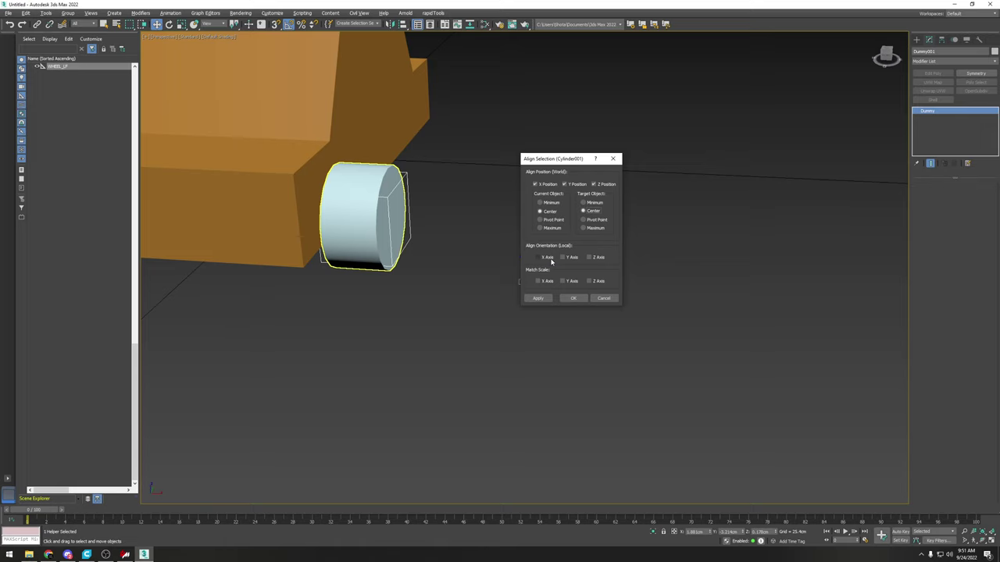
left_click(540, 299)
left_click(538, 298)
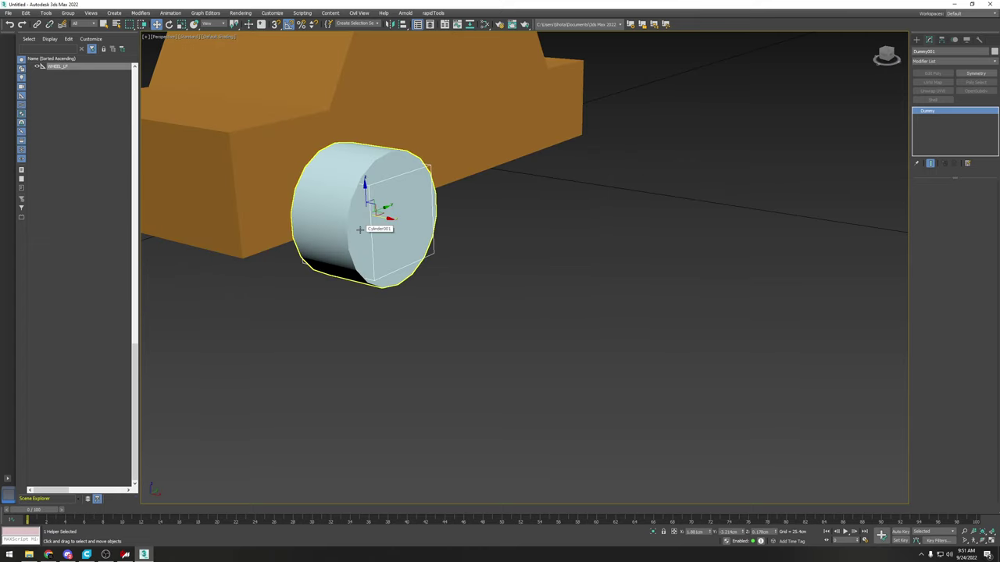
Step: Scale the WHEEL_LF dummy uniformly until its box encloses the wheel
scroll(382, 211, "up", 2)
scroll(391, 211, "down", 3)
middle_click_drag(395, 224, 453, 256)
scroll(453, 256, "up", 2)
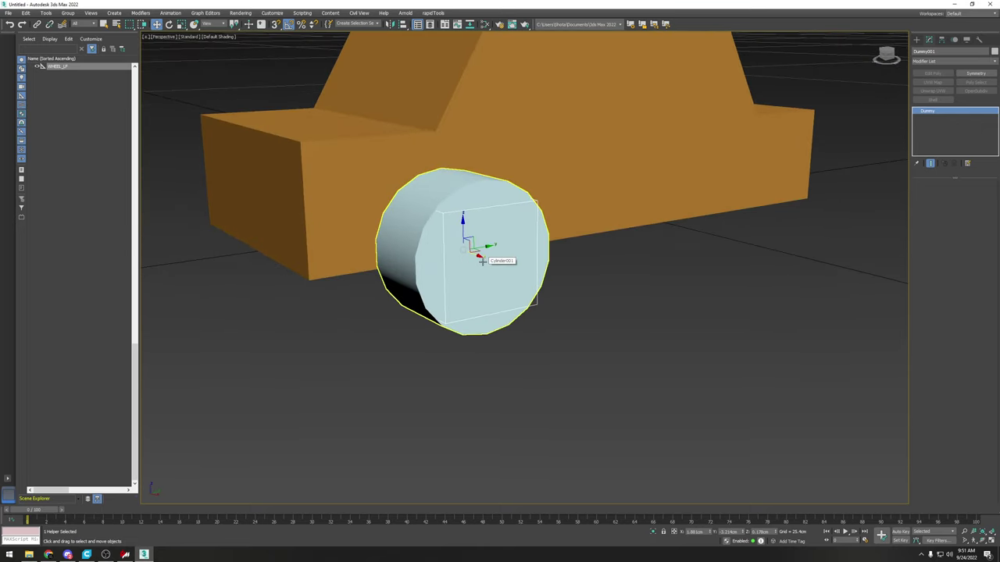
key("r")
mouse_move(459, 247)
left_mouse_down()
mouse_move(455, 227)
mouse_move(449, 237)
left_mouse_up()
key("w")
middle_click_drag(449, 236, 492, 245, "alt")
scroll(427, 210, "up", 2)
scroll(489, 217, "down", 2)
Step: Rename the car body as car and the wheel cylinder as wheel
left_click(348, 213)
type("Ca")
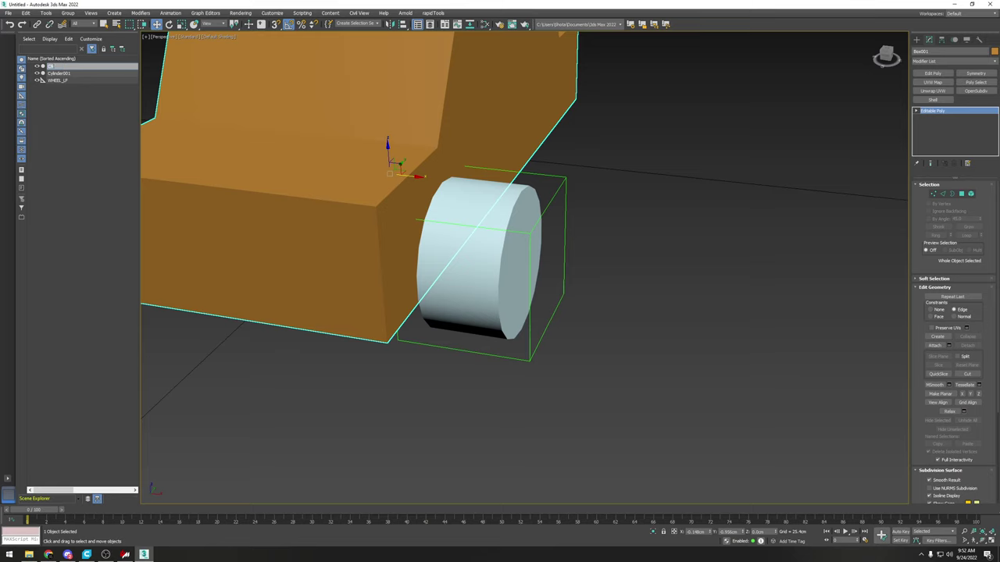
type("r")
key("Return")
left_click(59, 72)
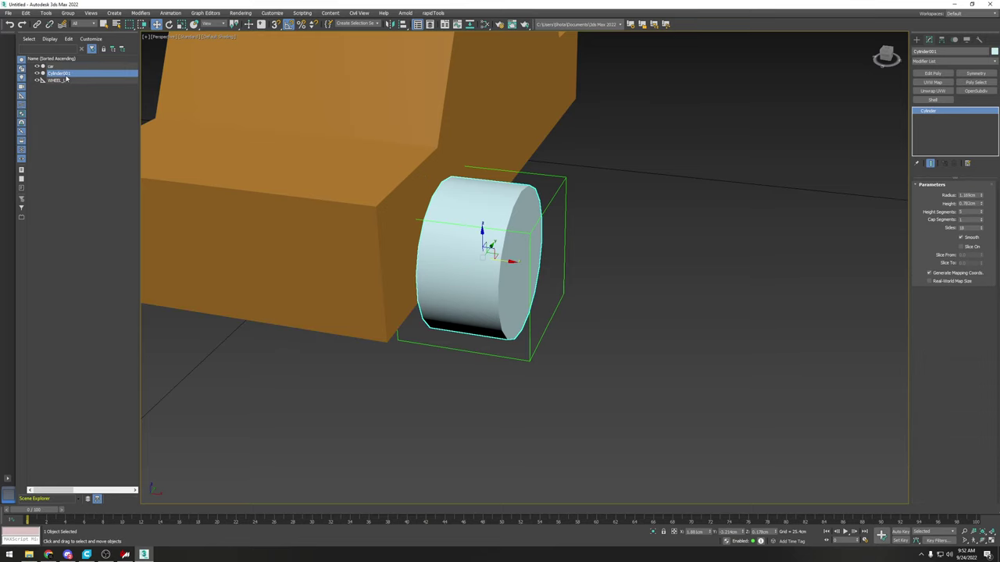
key("F2")
type("wh")
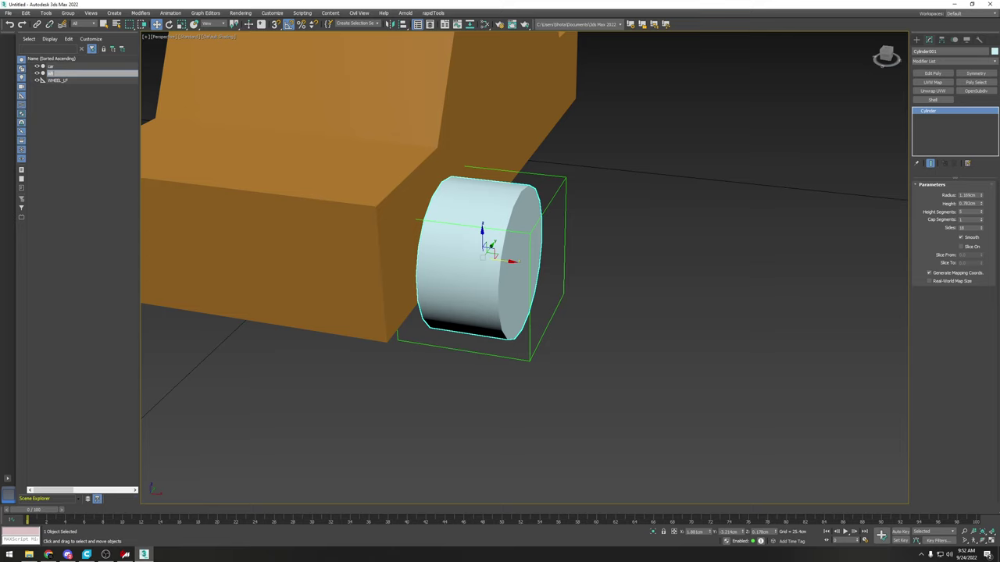
key("Return")
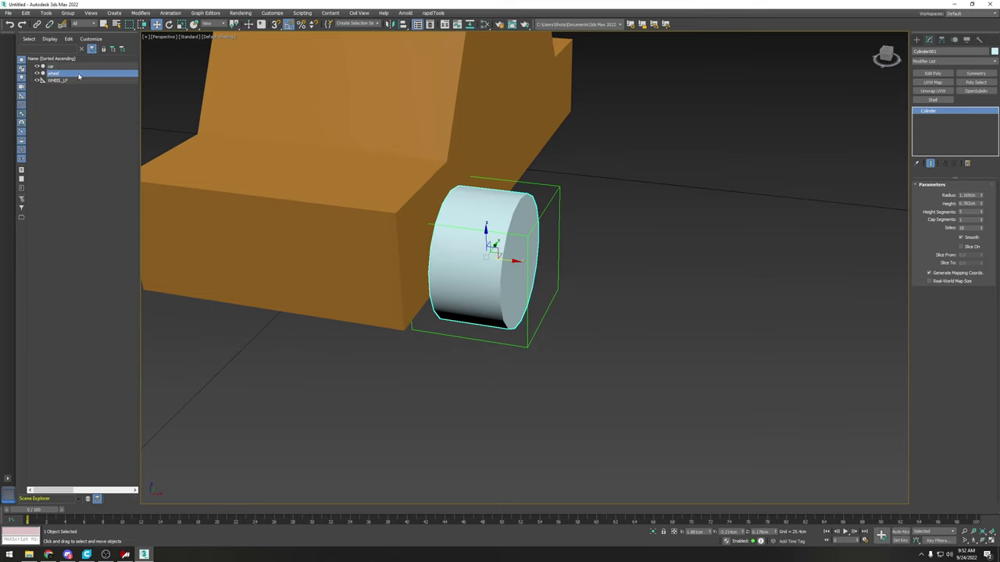
Step: Parent the wheel object to the WHEEL_LF dummy
right_click(64, 73)
mouse_move(116, 93)
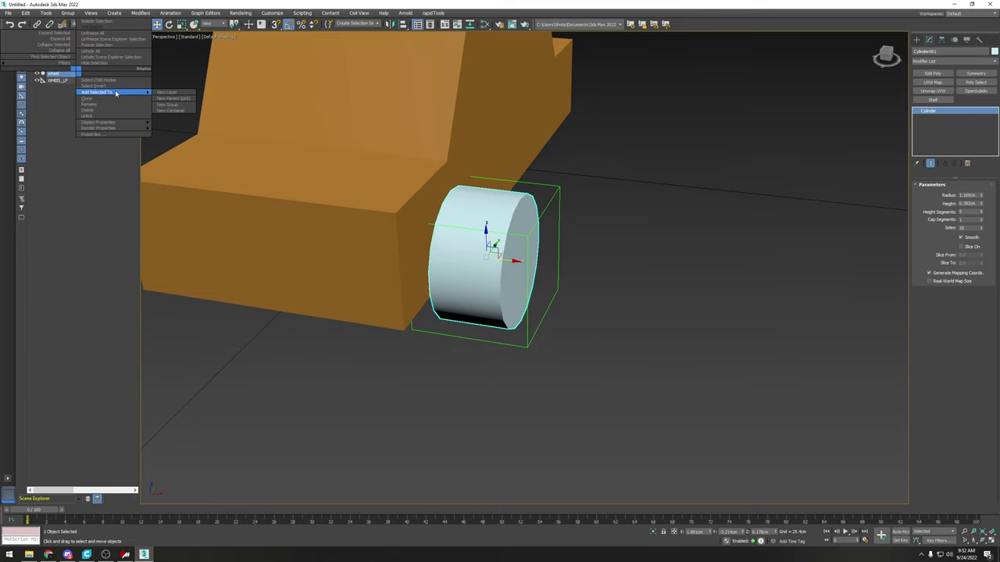
left_click(169, 101)
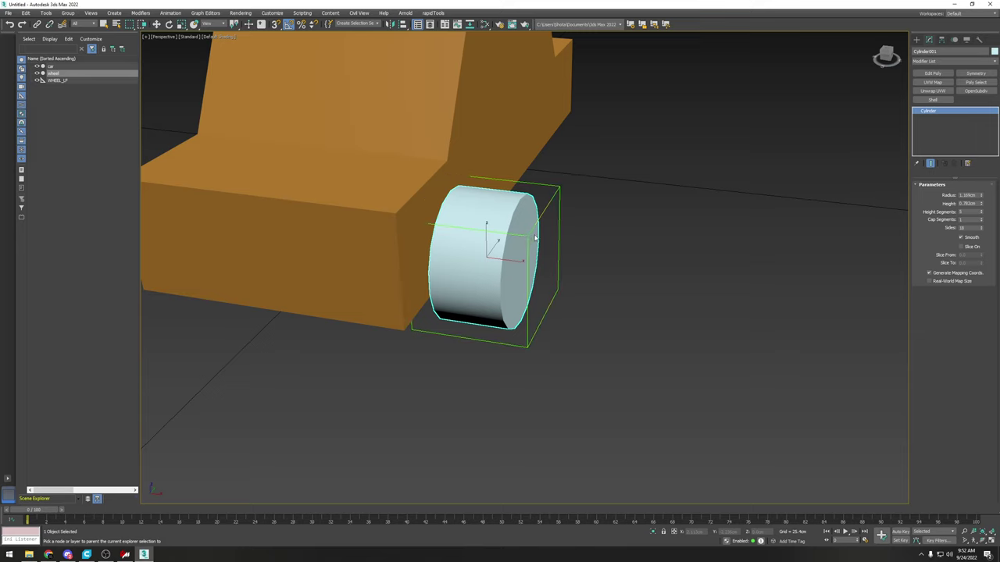
left_click(59, 80)
Step: Try moving the WHEEL_LF dummy to test that the wheel follows, and undo the move
left_click(62, 73)
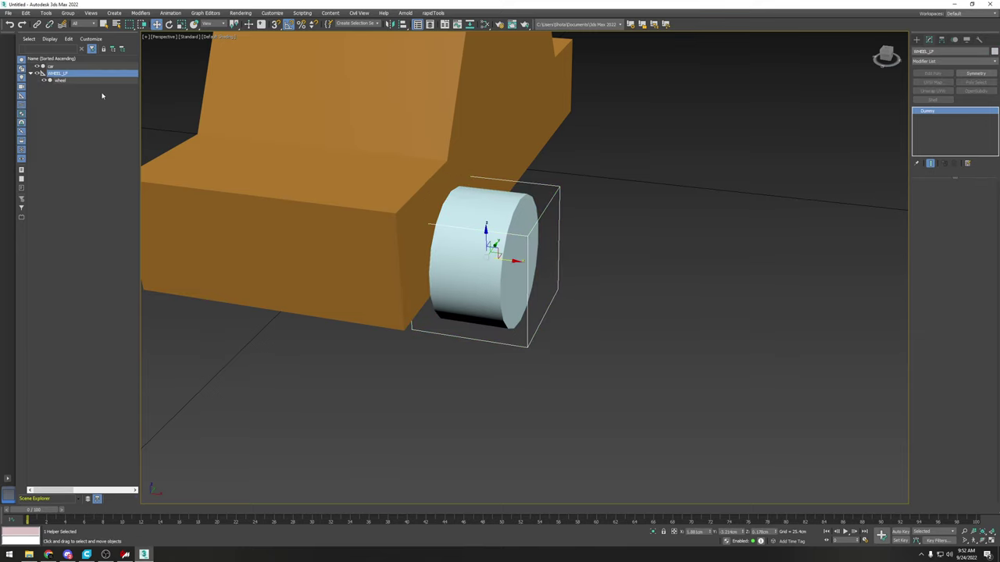
middle_click_drag(569, 215, 481, 252, "alt")
left_click_drag(508, 257, 742, 252)
key("ctrl+z")
middle_click_drag(237, 178, 249, 178, "alt")
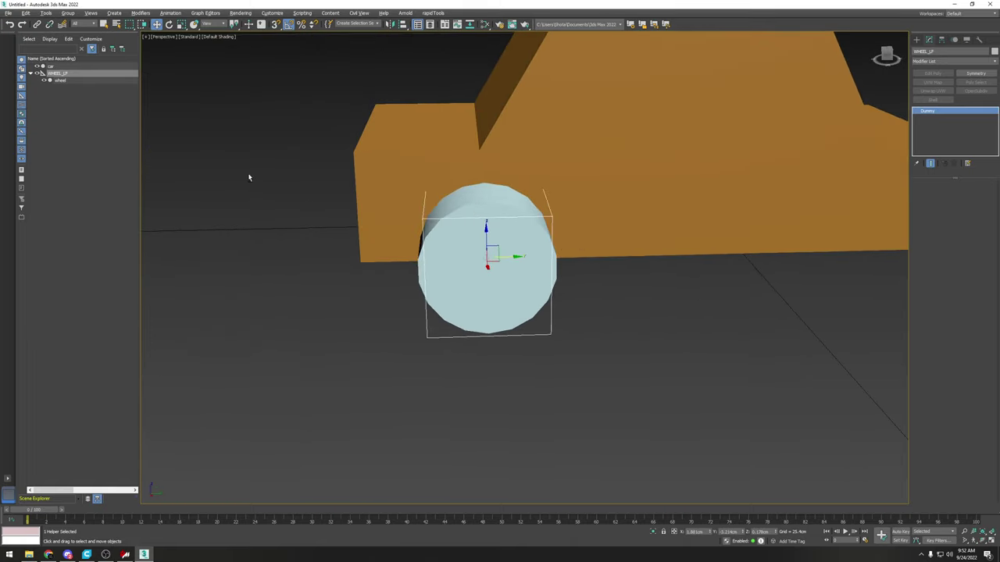
Step: Try rotating the WHEEL_LF dummy together with its linked wheel, and undo the rotation
left_click(207, 23)
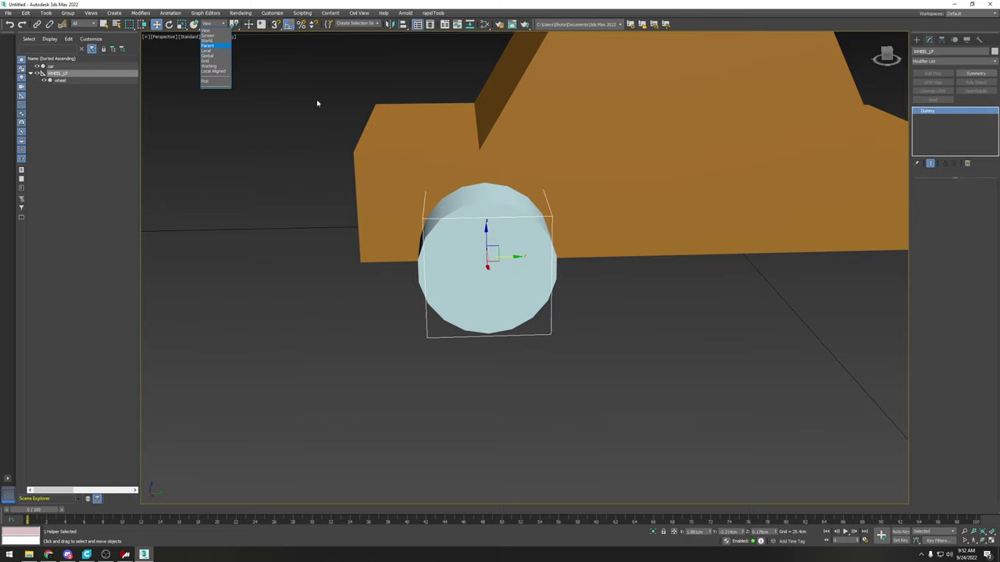
left_click(338, 121)
key("e")
middle_click_drag(506, 212, 511, 211, "alt")
left_click_drag(501, 234, 517, 252)
key("ctrl+z")
middle_click_drag(517, 252, 578, 246, "alt")
Step: Select the WHEEL_LF dummy with its wheel and copy them along Y to the rear of the car
key("w")
double_click(61, 73)
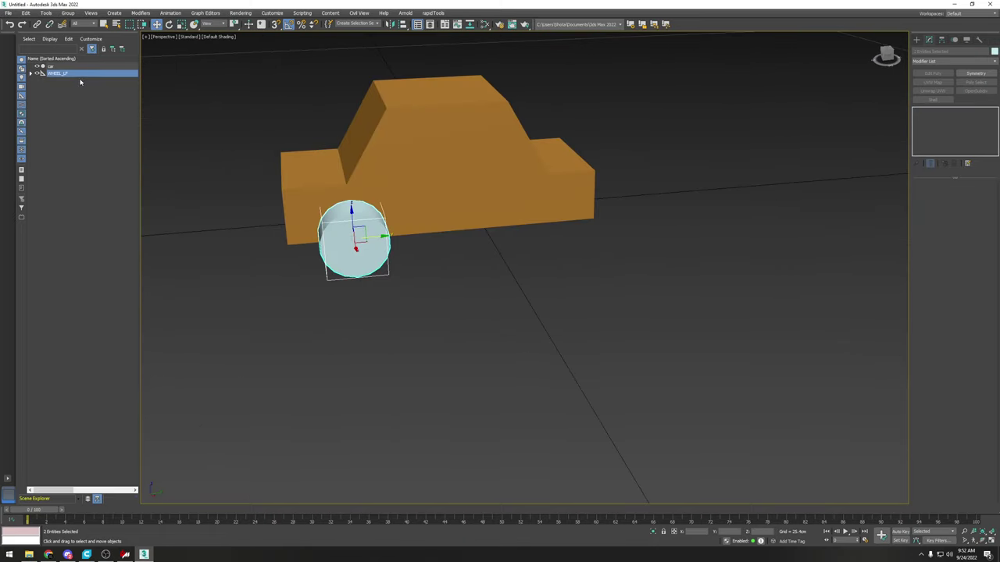
left_click(31, 73)
mouse_move(375, 236)
left_mouse_down("shift")
mouse_move(549, 227)
mouse_move(571, 238)
left_mouse_up("shift")
left_click(500, 310)
Step: Select the front and rear dummies with their wheels and copy them along X to the opposite side of the car
middle_click_drag(533, 286, 580, 280, "alt")
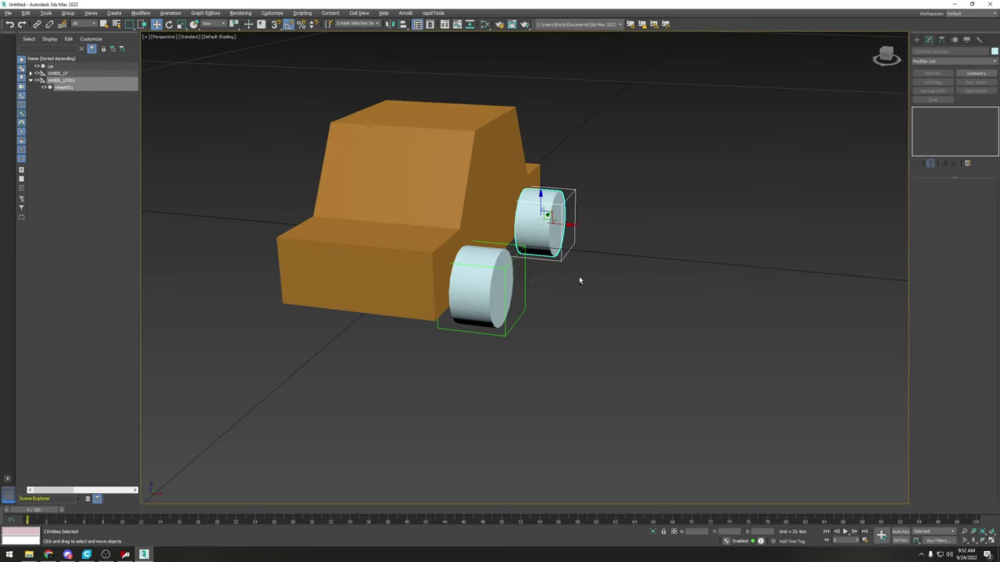
left_click(533, 309, "ctrl")
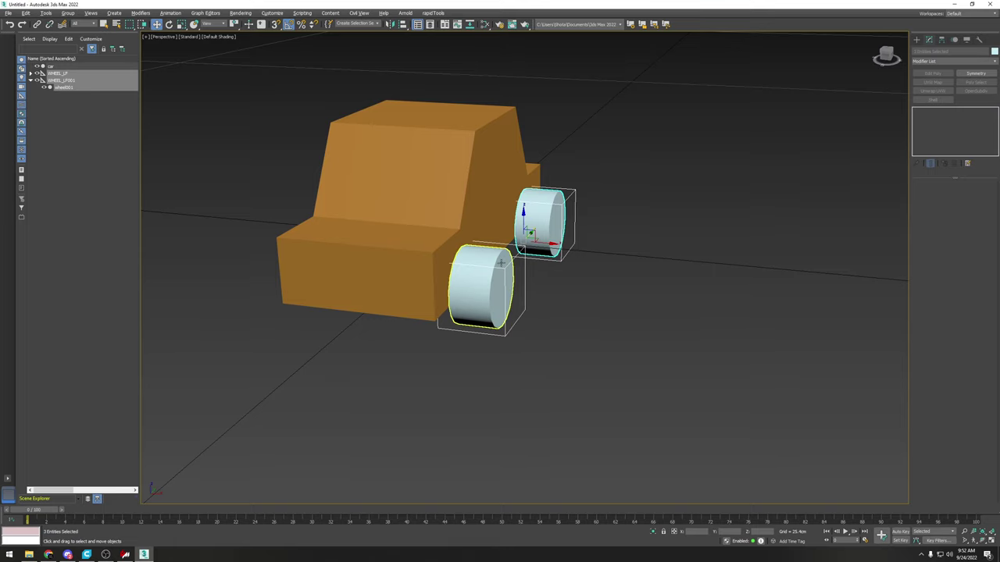
middle_click_drag(565, 273, 510, 244, "alt")
right_click(82, 89)
left_click(95, 92)
left_click_drag(546, 256, 272, 226, "shift")
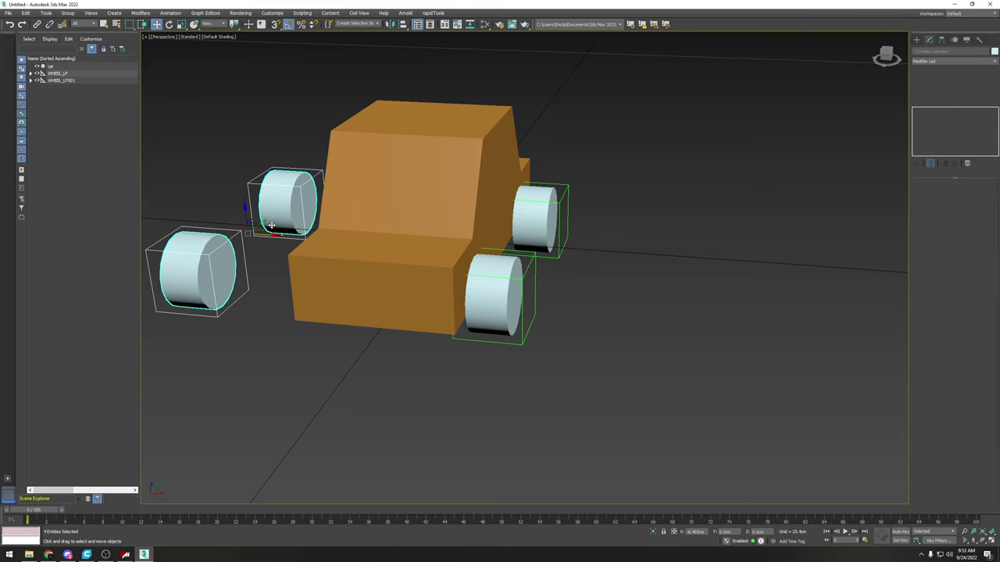
left_click(502, 313)
Step: Move the wheels and their dummies outward along X, leaving a gap to the car body on both sides
middle_click_drag(503, 313, 311, 256, "alt")
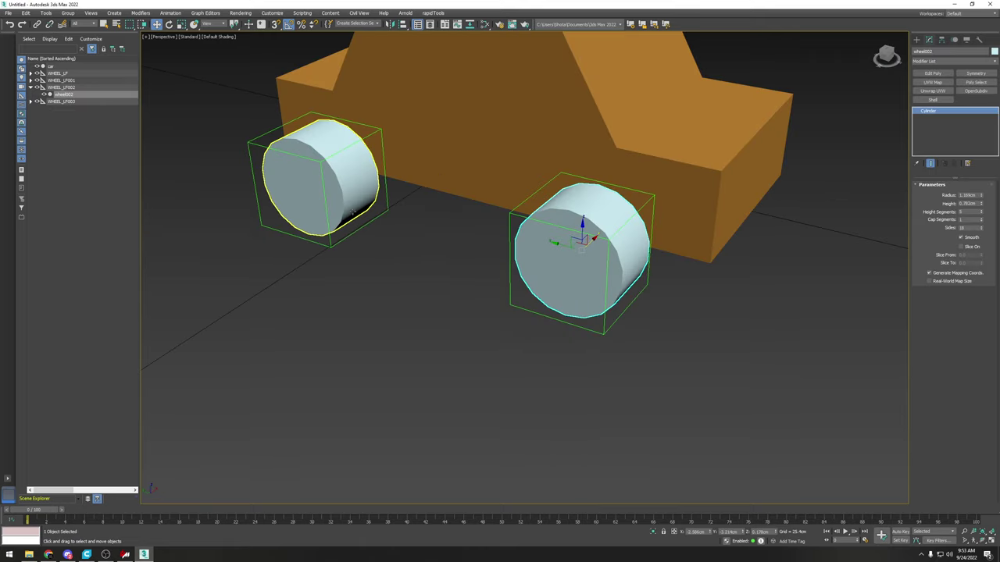
left_click(357, 211, "ctrl")
middle_click_drag(357, 211, 635, 330, "alt")
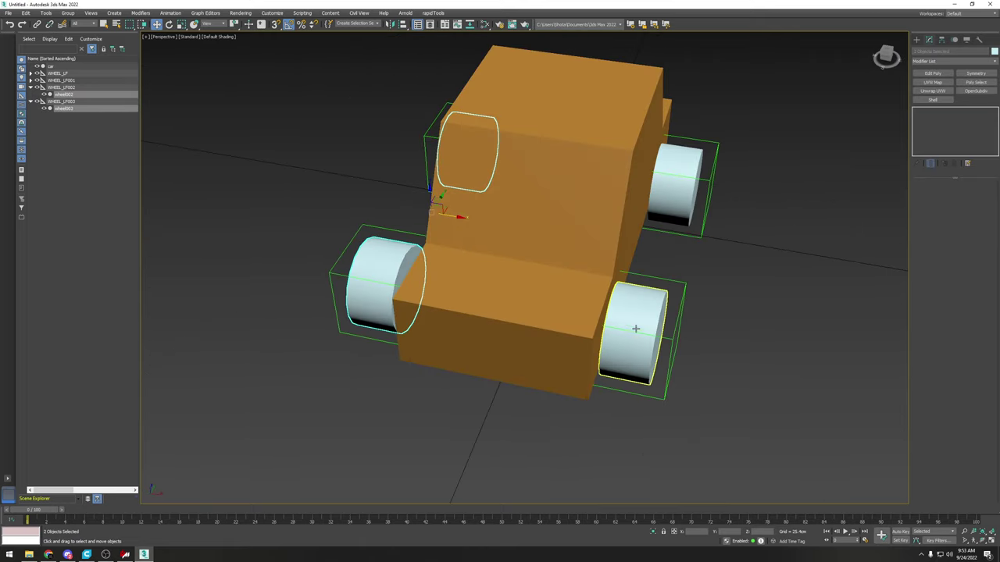
middle_click_drag(647, 268, 444, 231, "alt")
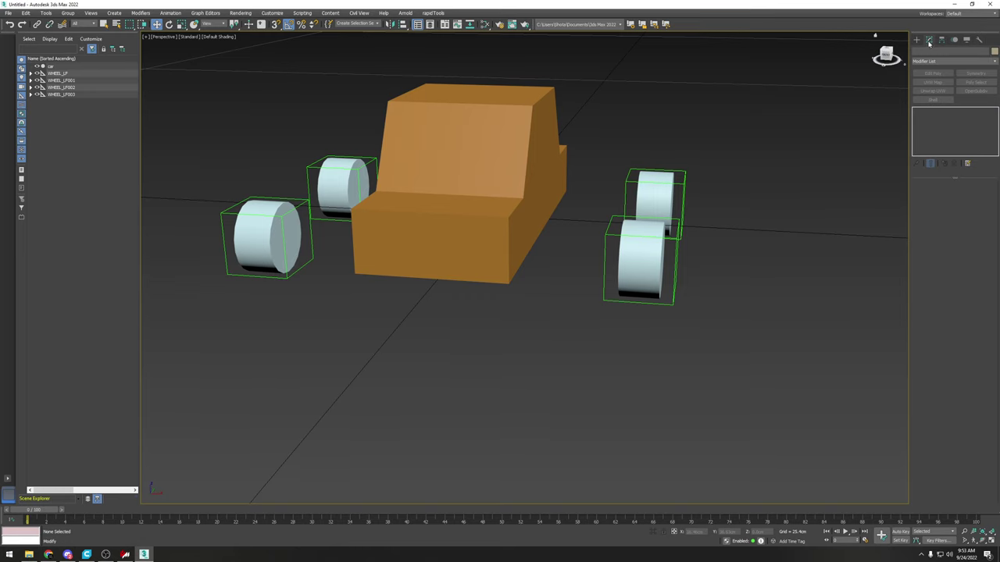
Step: Create a new dummy helper on the ground in front of the left front wheel, similar in size to the wheel dummies
left_click(917, 39)
left_click(932, 91)
scroll(546, 259, "down", 3)
middle_click_drag(547, 258, 452, 289, "alt")
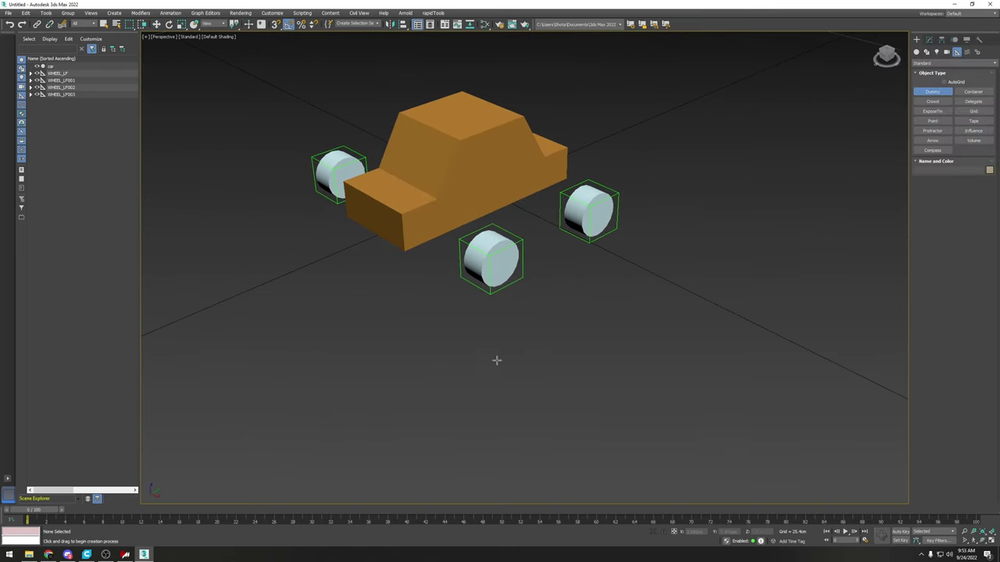
left_click_drag(498, 353, 574, 371)
key("w")
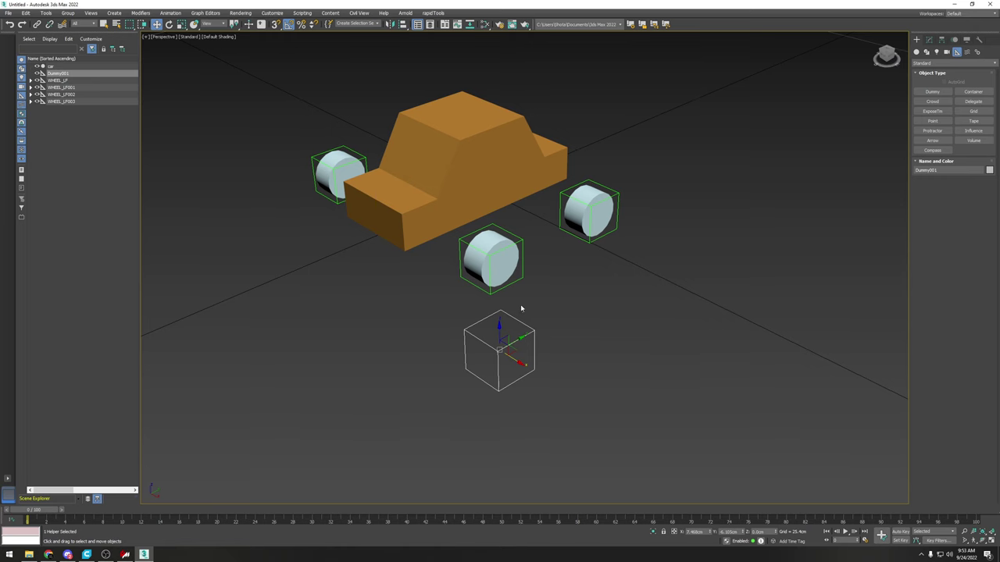
Step: Rename the new dummy helper as SUSP_LF
middle_click_drag(519, 309, 492, 313, "alt")
left_click(52, 72)
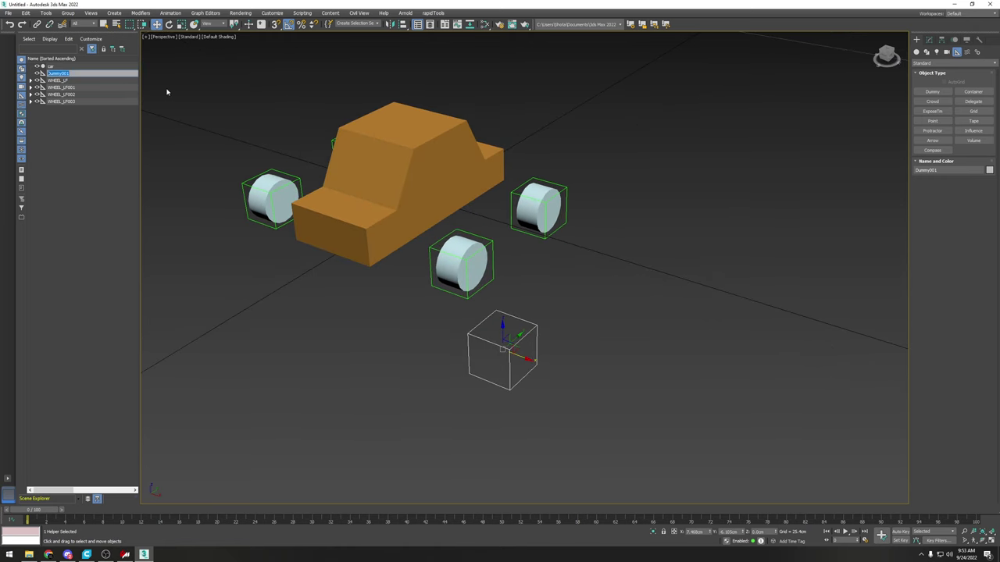
type("SUSP")
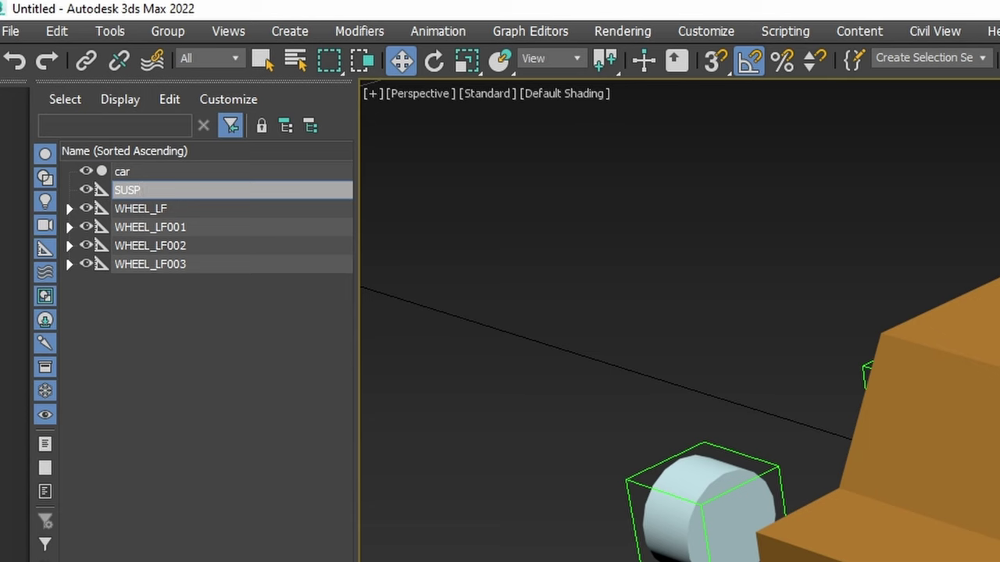
type("_LF")
key("Return")
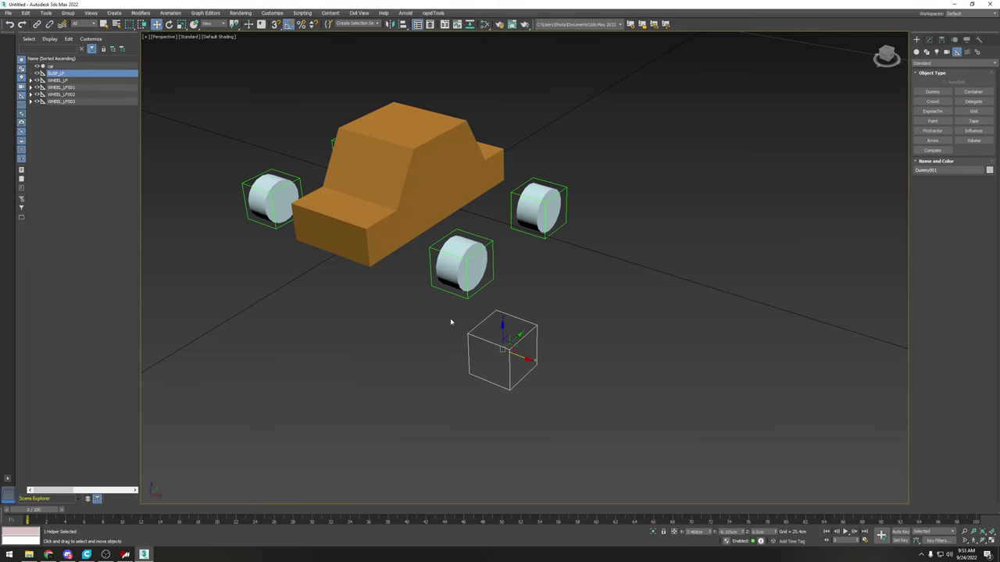
Step: Move the SUSP_LF dummy horizontally to the side of the car body, just inboard of the left front wheel
middle_click_drag(504, 349, 522, 354, "alt")
left_click_drag(524, 356, 366, 305)
middle_click_drag(366, 305, 321, 305, "alt")
left_click_drag(368, 298, 456, 282)
middle_click_drag(456, 283, 492, 286, "alt")
scroll(468, 293, "up", 4)
left_click_drag(461, 283, 443, 277)
Step: Raise the SUSP_LF dummy along Z until it overlaps the lower side of the car body
middle_click_drag(442, 277, 500, 228, "alt")
left_click_drag(468, 235, 465, 205)
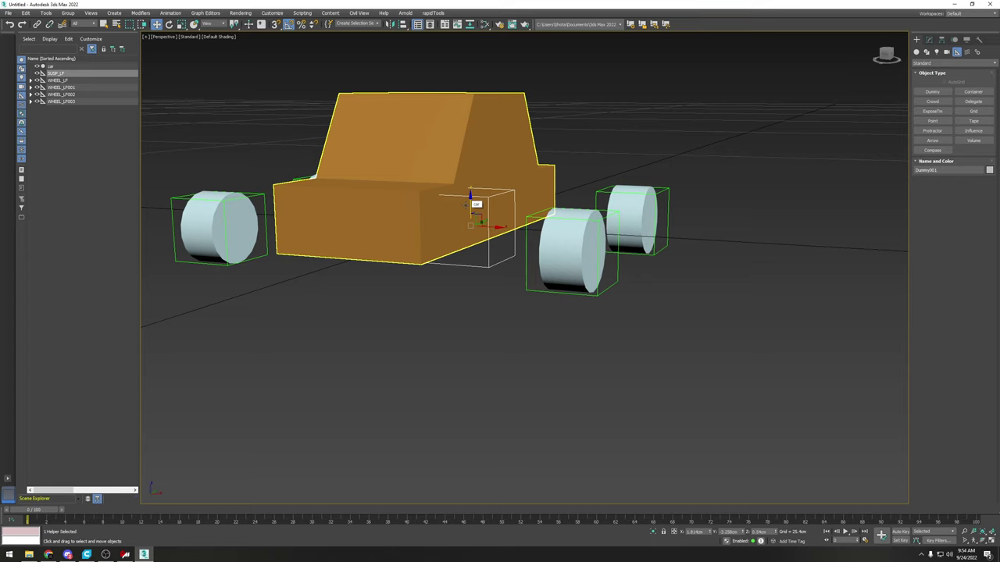
scroll(472, 201, "up", 5)
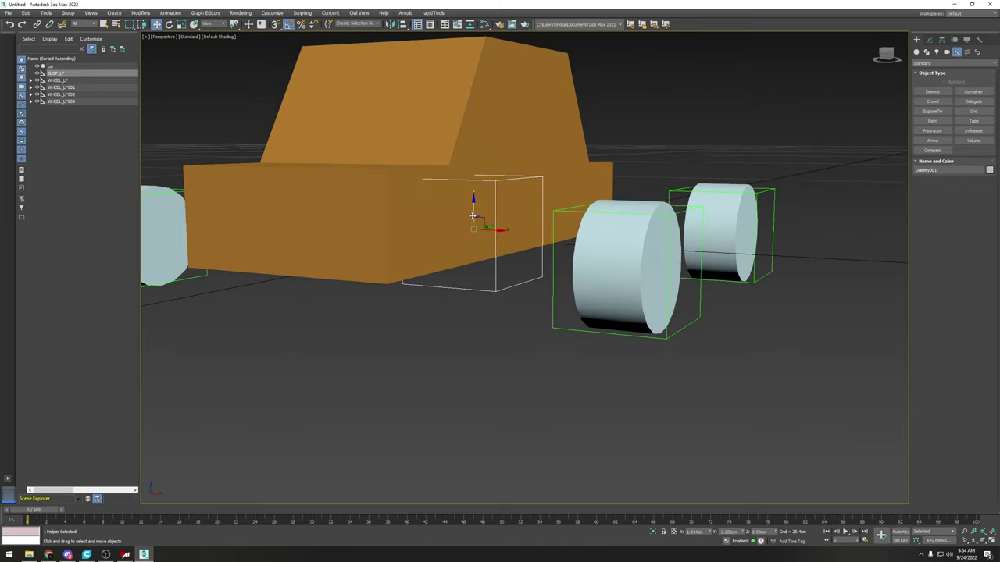
left_click_drag(474, 160, 473, 205)
middle_click_drag(476, 212, 480, 232, "alt")
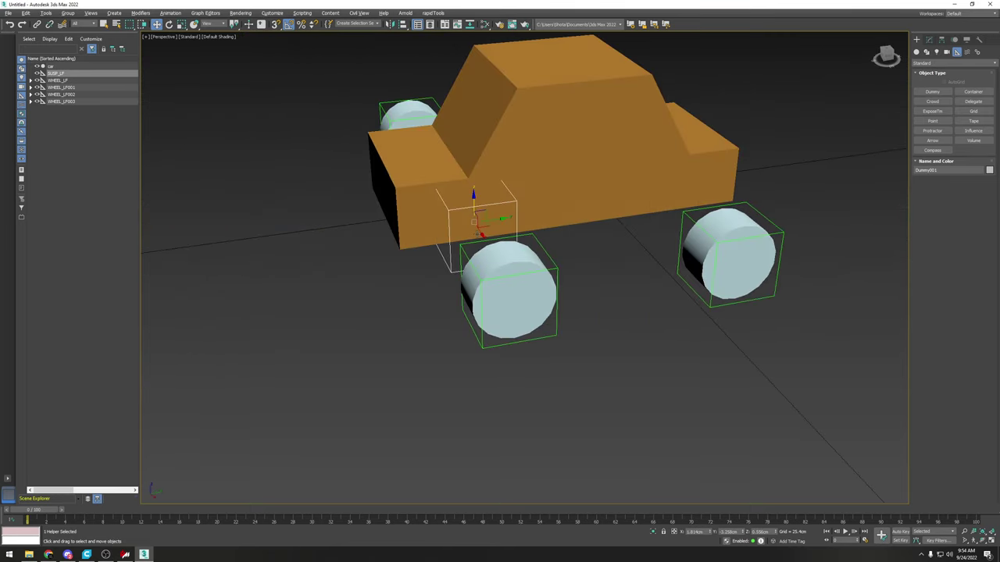
Step: Copy the SUSP_LF dummy along Y to the rear wheel and rename the copy SUSP_LR
left_click_drag(491, 218, 689, 191, "shift")
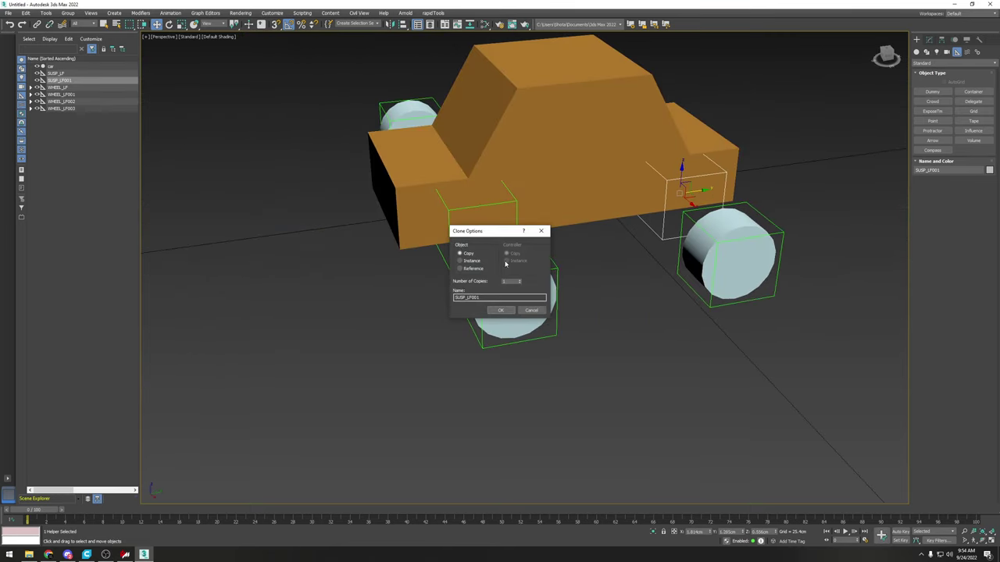
left_click(497, 311)
middle_click_drag(644, 231, 563, 226)
left_click(87, 81)
type("SUSP_LR")
key("Return")
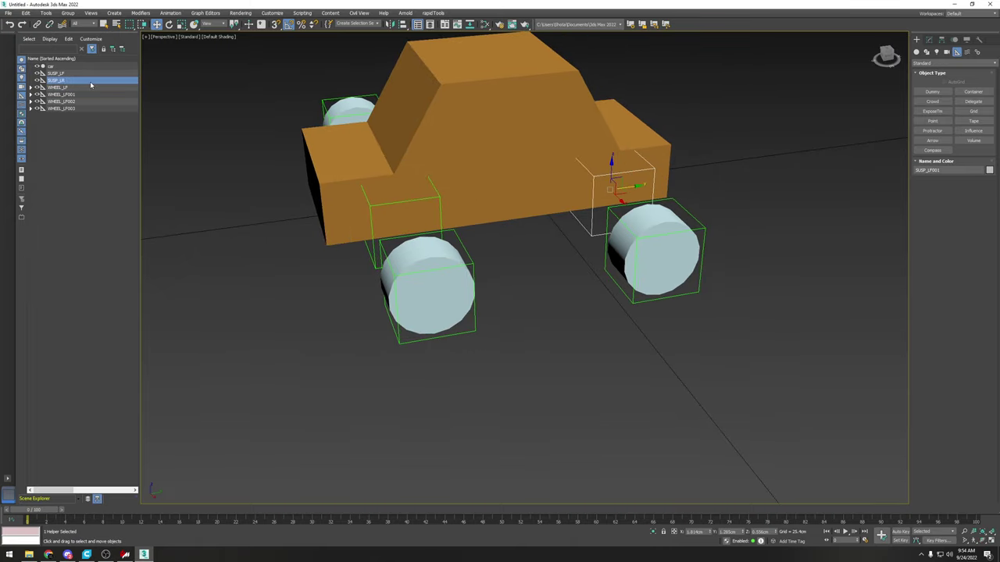
Step: Select SUSP_LF and SUSP_LR and copy both along X to the opposite side of the car
mouse_move(468, 238)
middle_mouse_down("alt")
mouse_move(510, 243)
mouse_move(439, 214)
mouse_move(510, 213)
middle_mouse_up("alt")
left_click(439, 214, "ctrl")
left_click_drag(510, 212, 355, 221, "shift")
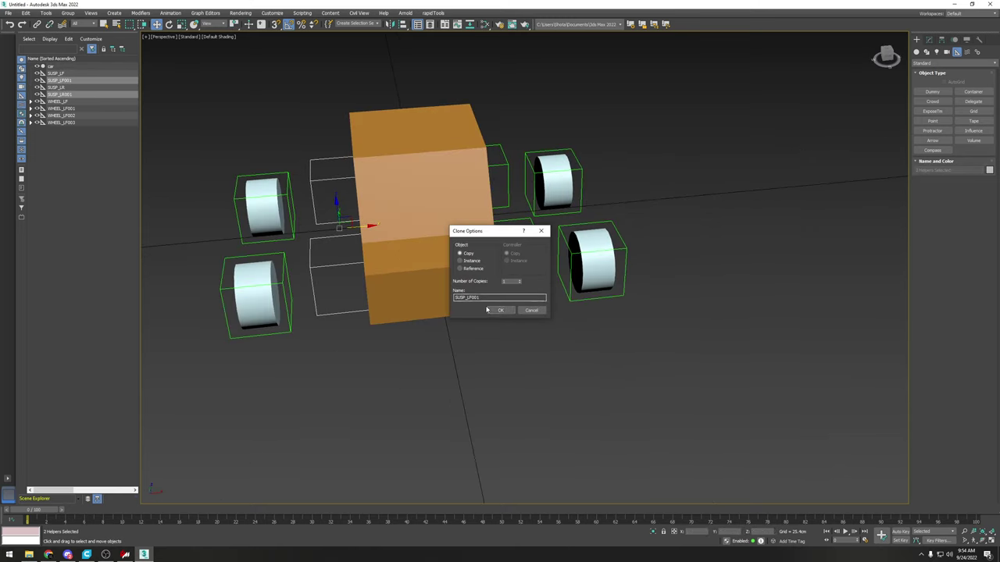
left_click(494, 306)
middle_click_drag(493, 307, 454, 250, "alt")
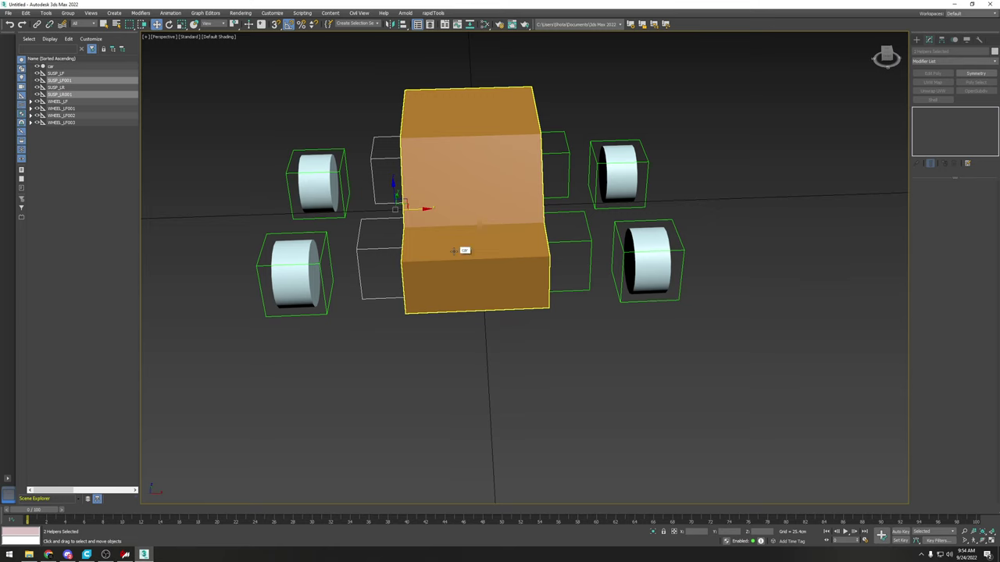
left_click(189, 156)
Step: Rename the copied front suspension dummy on the opposite side as SUSP_RF
left_click(380, 248)
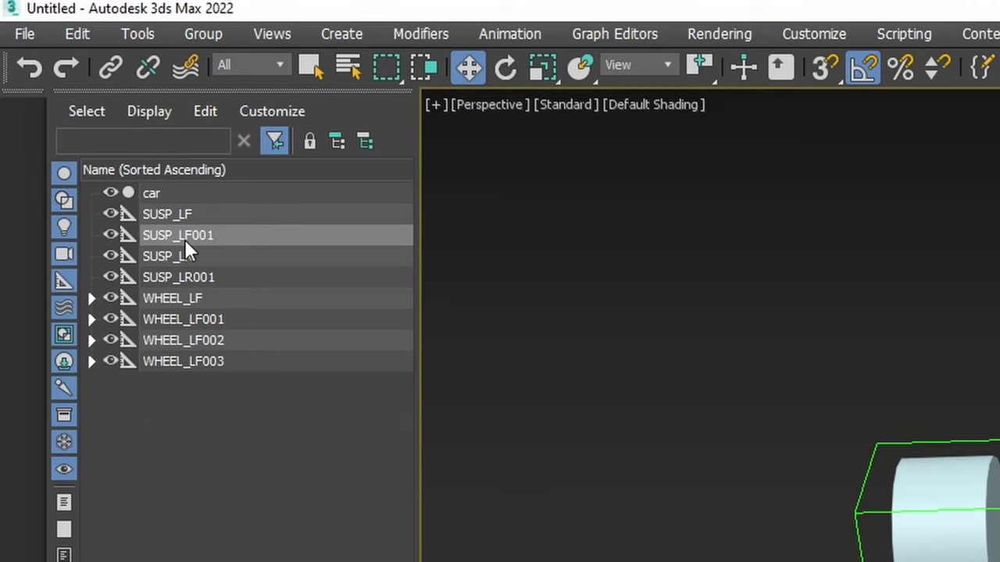
left_click(68, 83)
left_click(75, 80)
left_click(79, 79)
key("BackSpace")
key("BackSpace")
key("BackSpace")
key("BackSpace")
key("BackSpace")
type("RF")
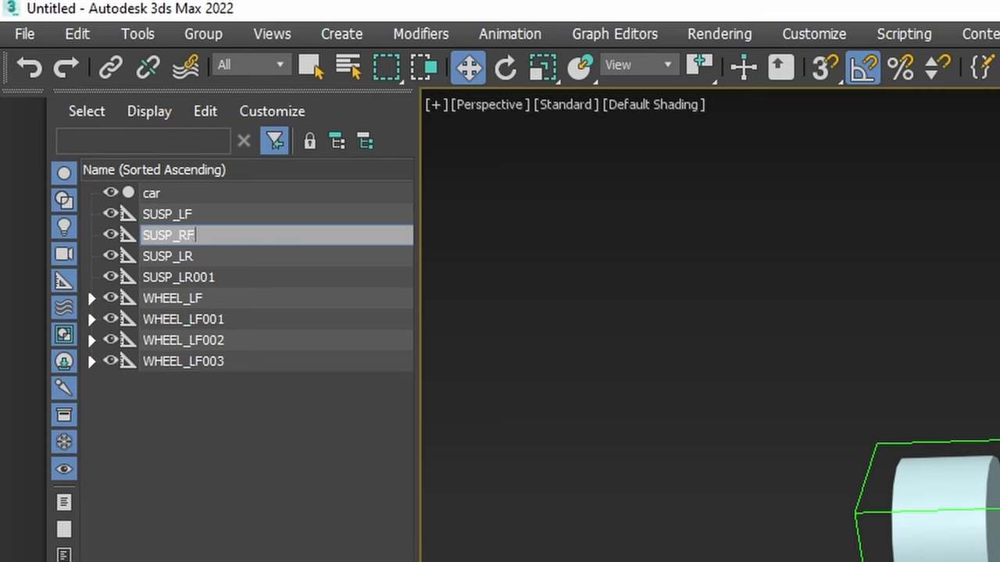
Step: Rename the remaining copied rear suspension dummy, SUSP_LR001, as SUSP_RR
key("Return")
left_click(999, 500)
left_click(187, 278)
left_click(242, 277)
left_click(241, 278)
key("BackSpace")
key("BackSpace")
key("BackSpace")
key("BackSpace")
key("BackSpace")
type("RR")
key("Return")
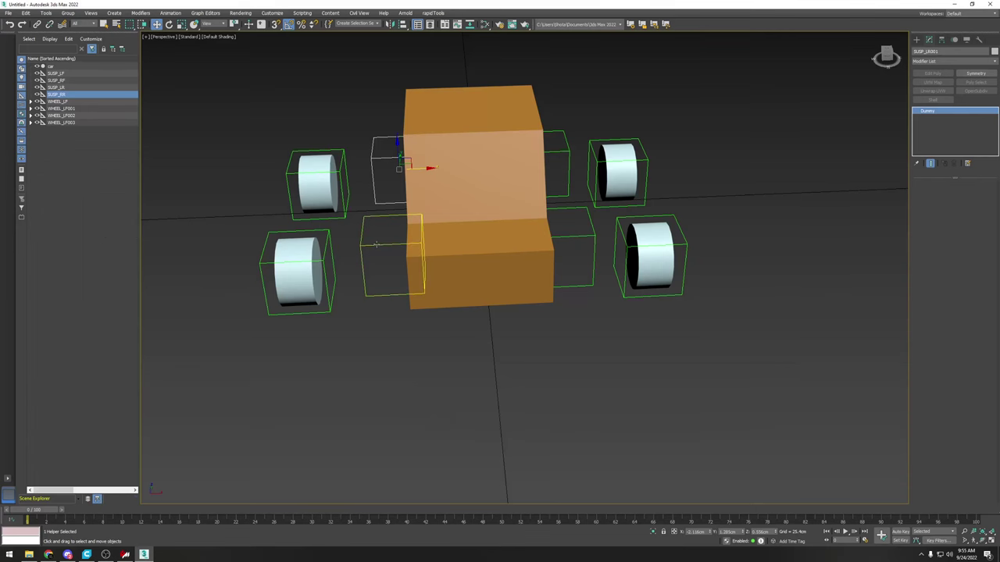
Step: Align the WHEEL_LF dummy center to center with SUSP_LF on the X, Y and Z positions
middle_click_drag(485, 258, 486, 128, "alt")
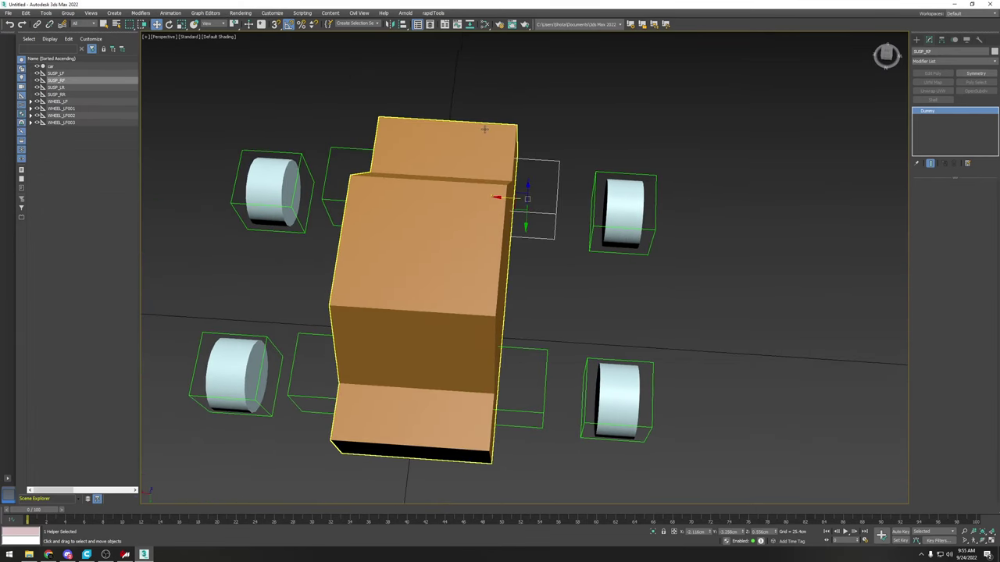
left_click(531, 357)
middle_click_drag(533, 297, 373, 141, "alt")
left_click(623, 290)
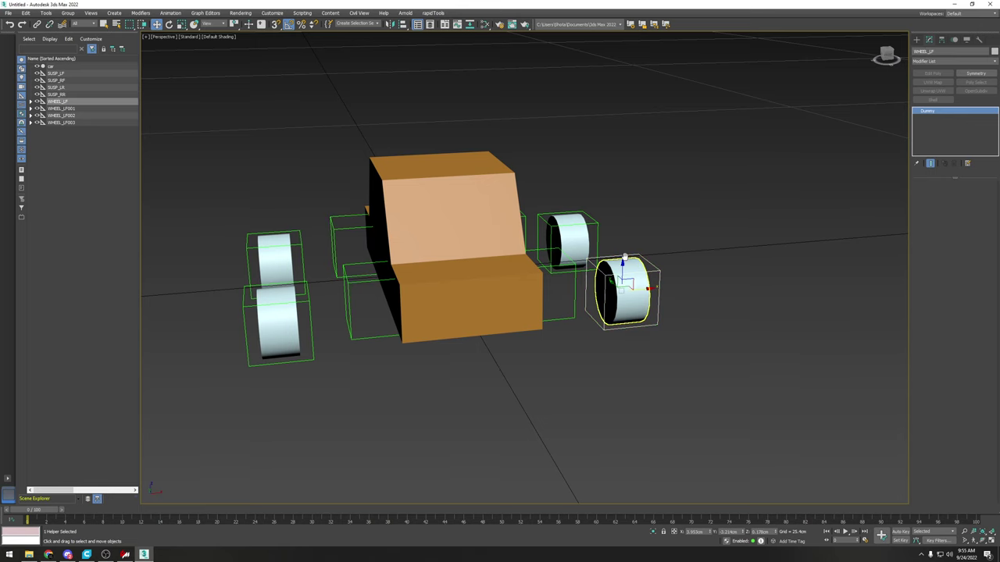
middle_click_drag(623, 288, 492, 249, "alt")
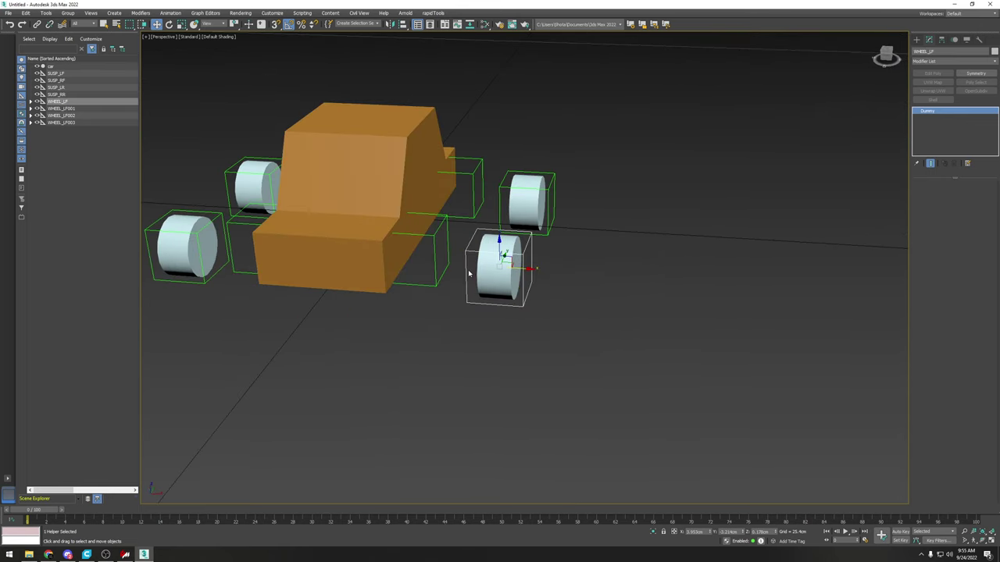
left_click(432, 259)
left_click(466, 264)
key("alt+a")
left_click(71, 72)
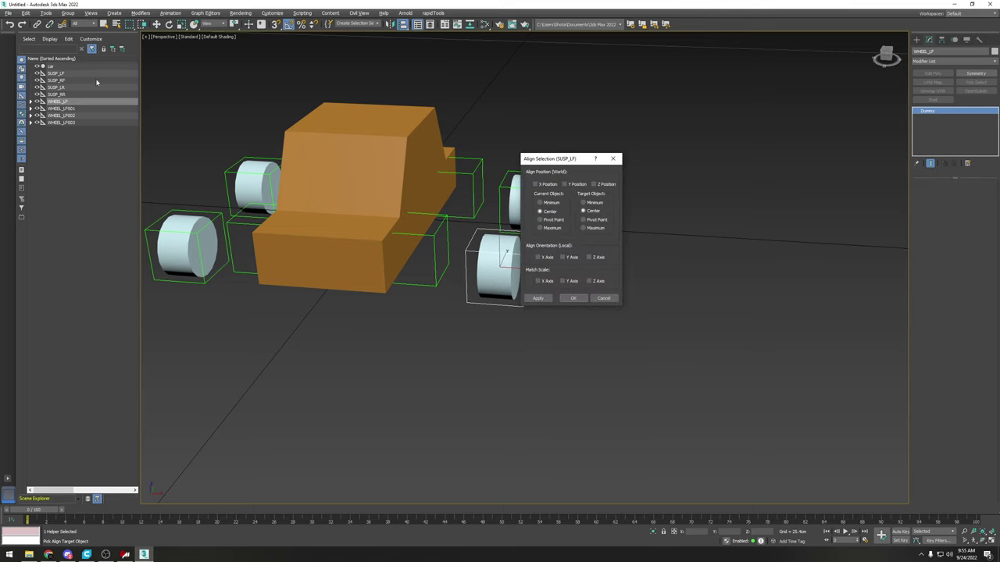
left_click(536, 184)
left_click(563, 183)
left_click(594, 184)
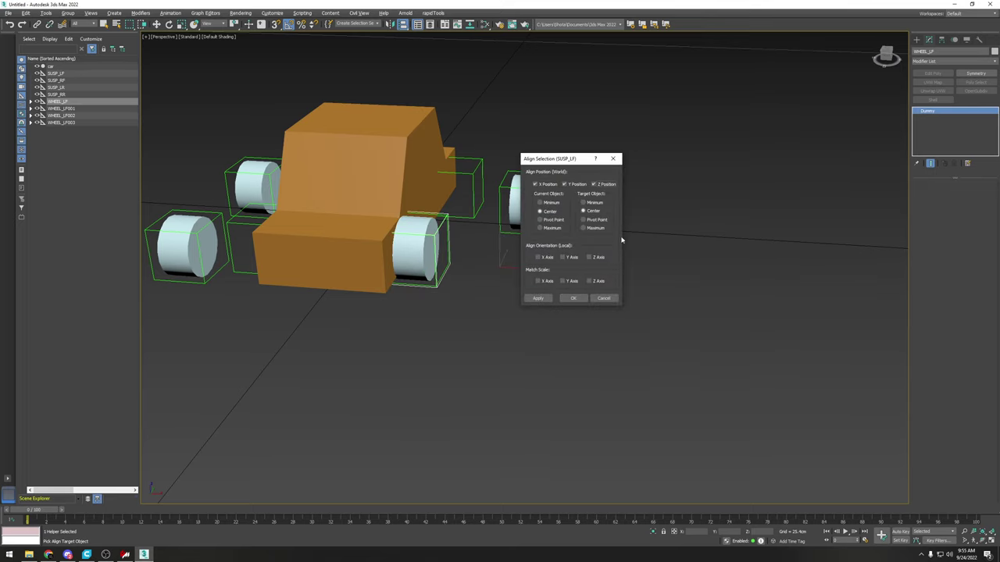
left_click(573, 297)
Step: Align the WHEEL_LF001 dummy center to center with SUSP_LR on the X, Y and Z positions
scroll(402, 257, "up", 3)
middle_click_drag(547, 281, 510, 270, "alt")
scroll(509, 270, "down", 1)
left_click(669, 286)
key("alt+a")
left_click(608, 247)
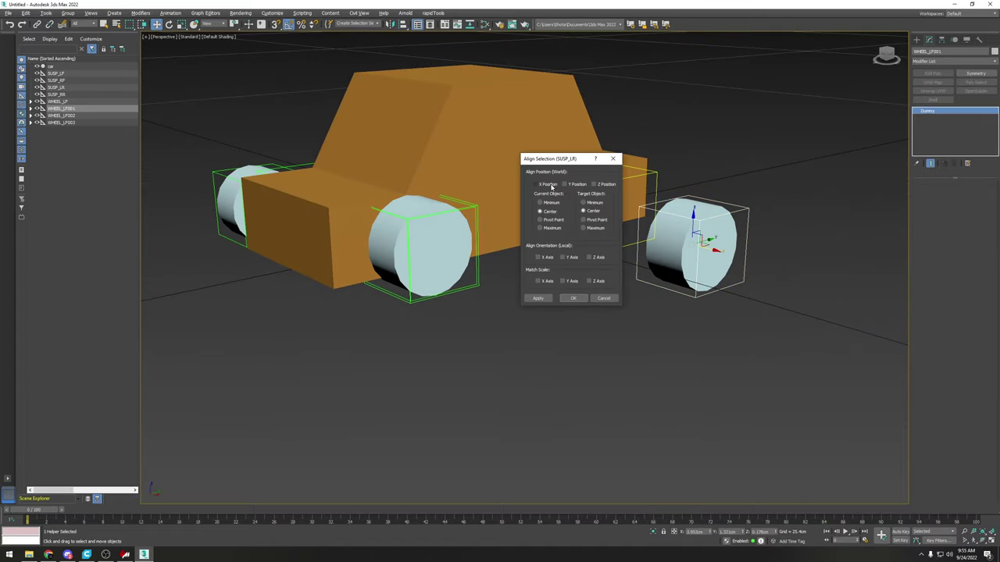
left_click(536, 184)
left_click(599, 186)
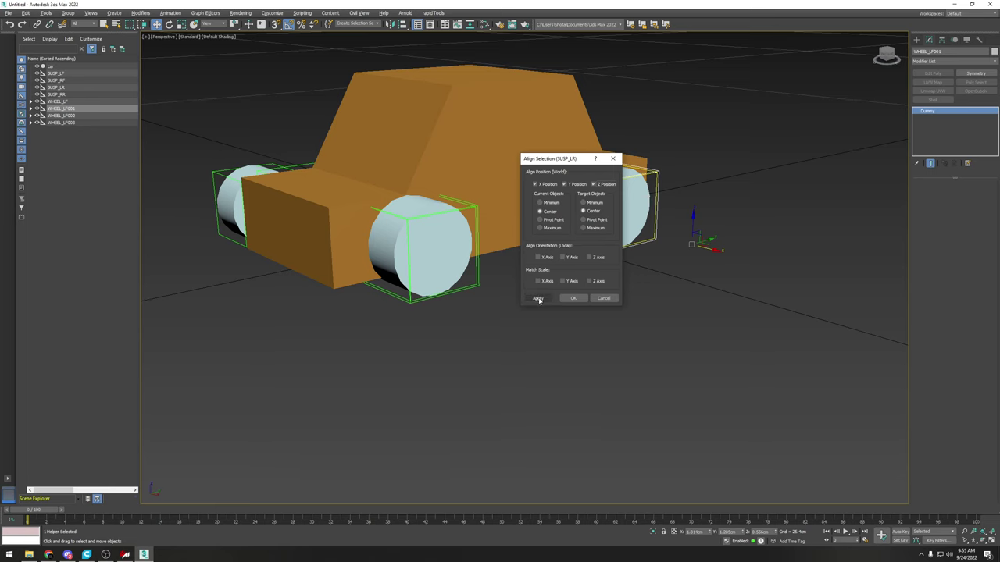
left_click(537, 298)
key("Escape")
Step: Rotate the wheel002 cylinder under WHEEL_LF002 by 180 degrees about its local X axis, leaving the dummy's orientation as it is
middle_click_drag(531, 276, 691, 262, "alt")
left_click(442, 274)
key("e")
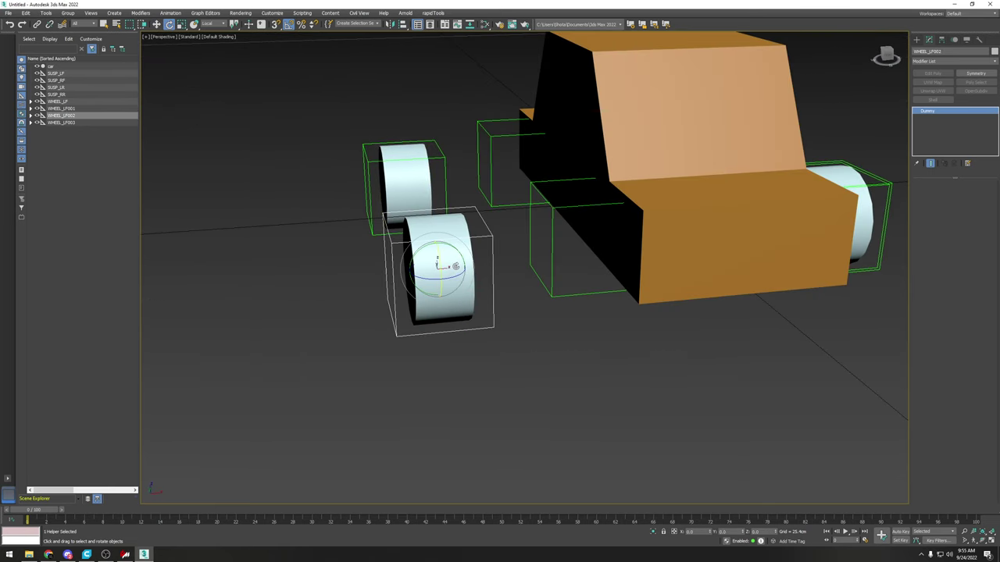
left_click(31, 115)
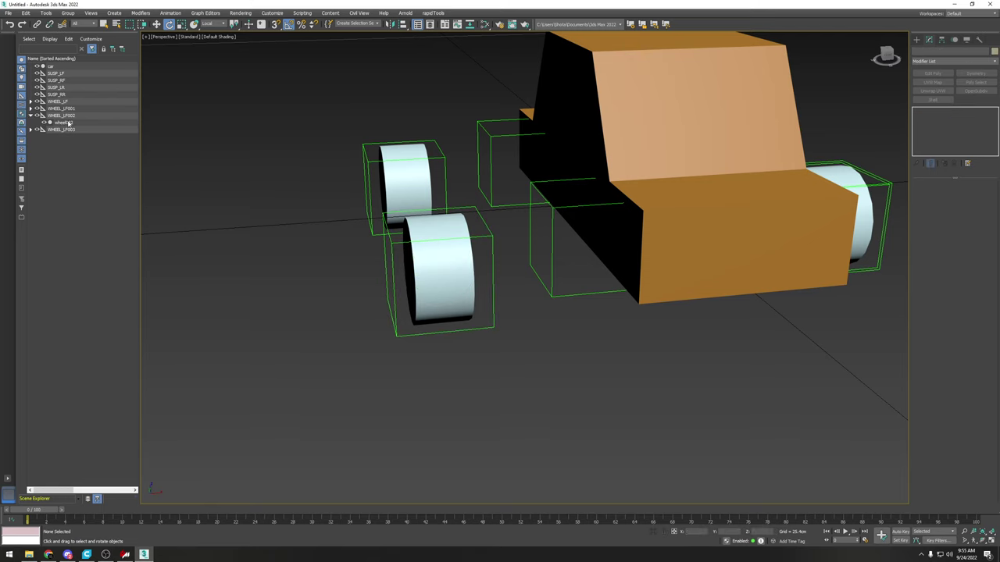
left_click(63, 122)
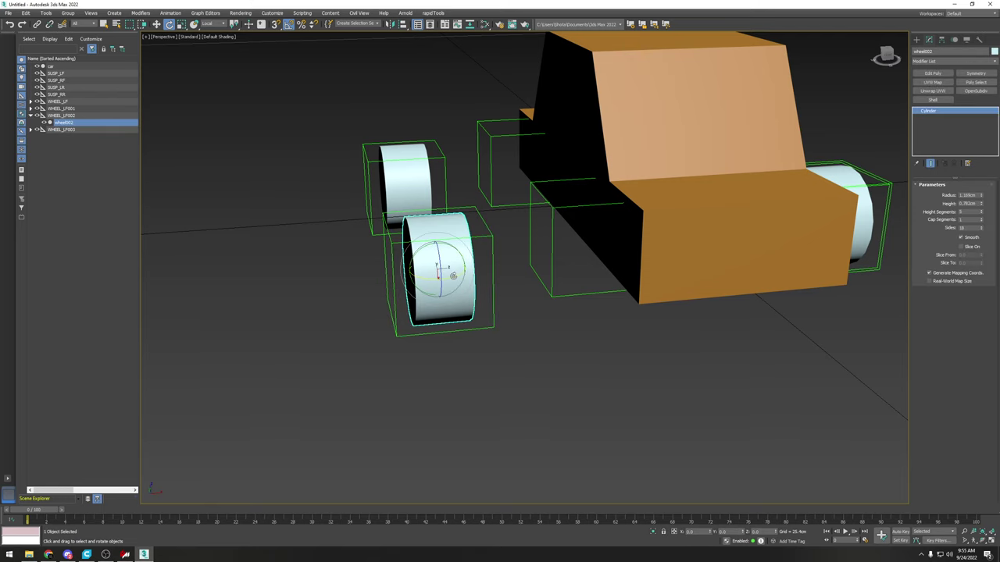
mouse_move(453, 275)
middle_mouse_down("alt")
mouse_move(437, 250)
mouse_move(446, 275)
middle_mouse_up("alt")
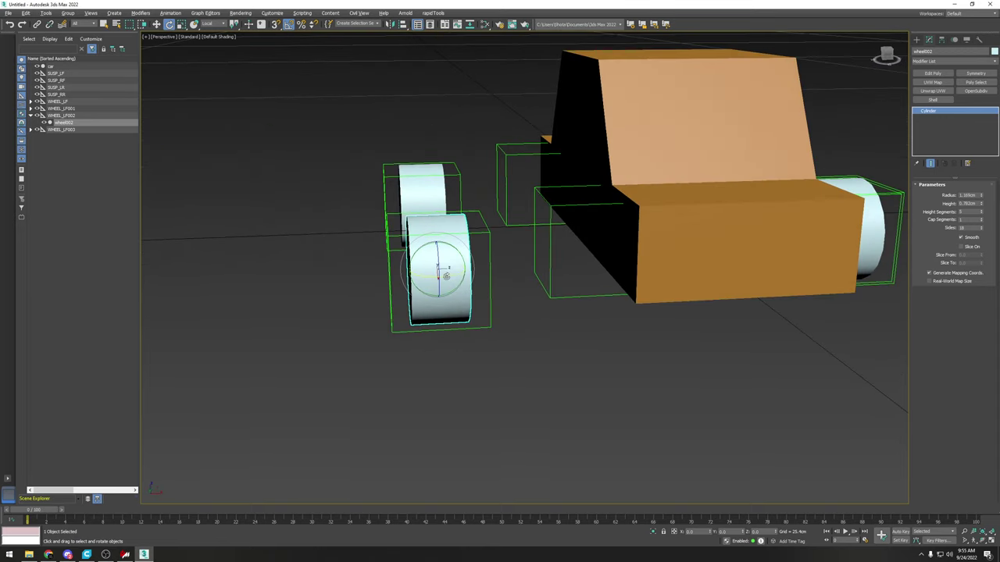
left_click_drag(446, 276, 380, 268)
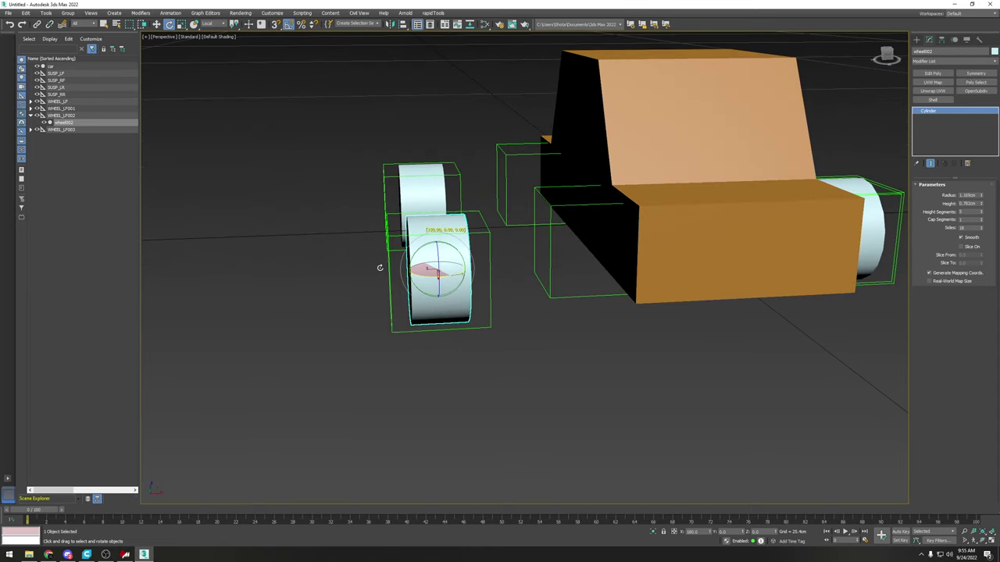
Step: Turn the wheel003 cylinder under WHEEL_LF003 around like wheel002, and compare the two wheels on that side
left_click(414, 199)
middle_click_drag(414, 199, 376, 214, "alt")
left_click_drag(376, 215, 357, 212)
key("w")
middle_click_drag(364, 217, 397, 271, "alt")
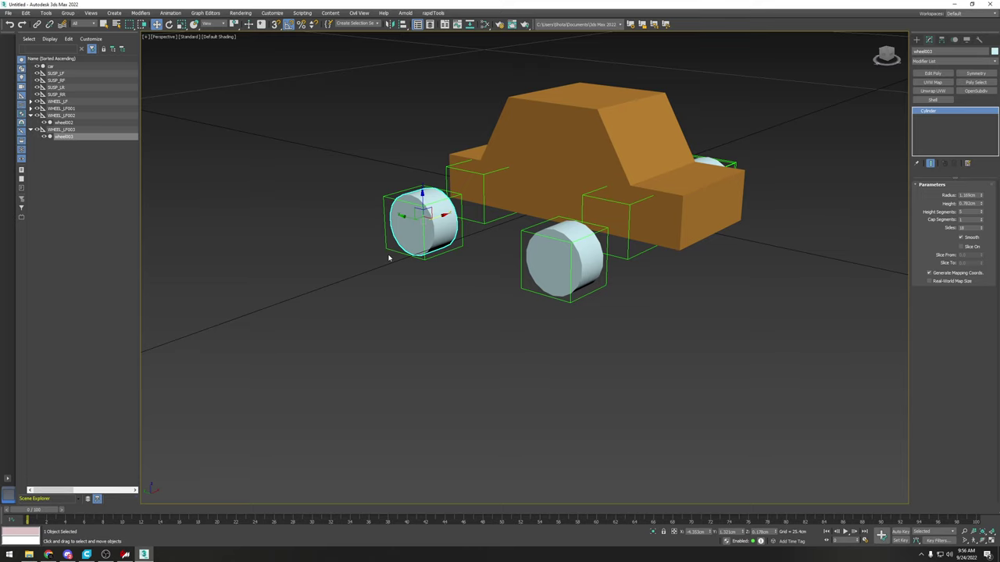
middle_click_drag(449, 213, 447, 223, "alt")
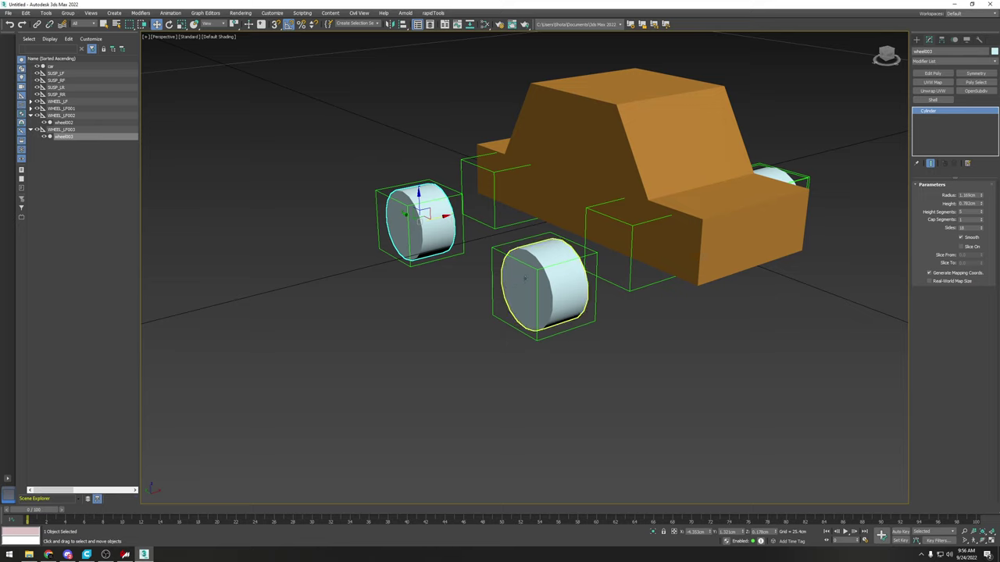
left_click(523, 277)
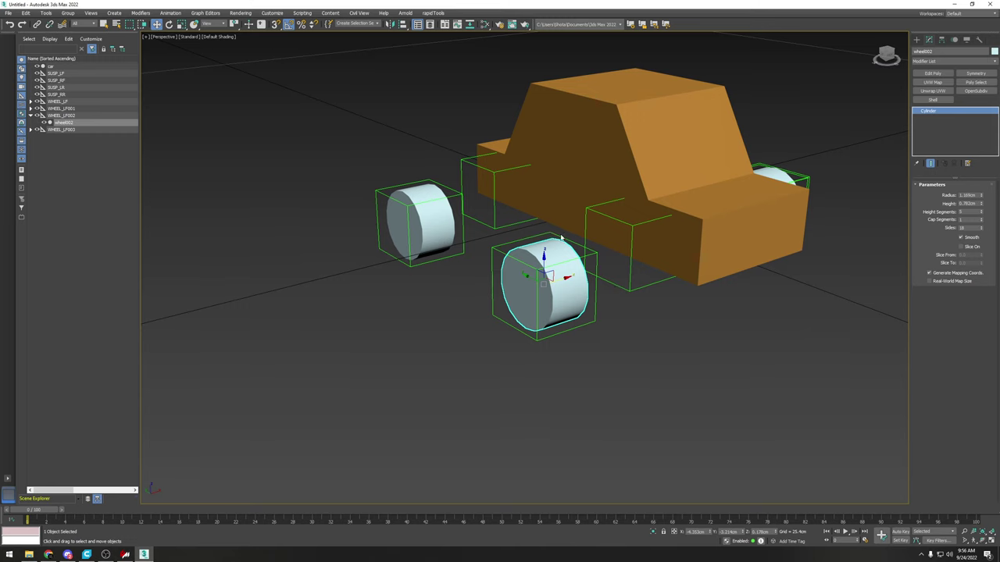
middle_click_drag(560, 236, 455, 230, "alt")
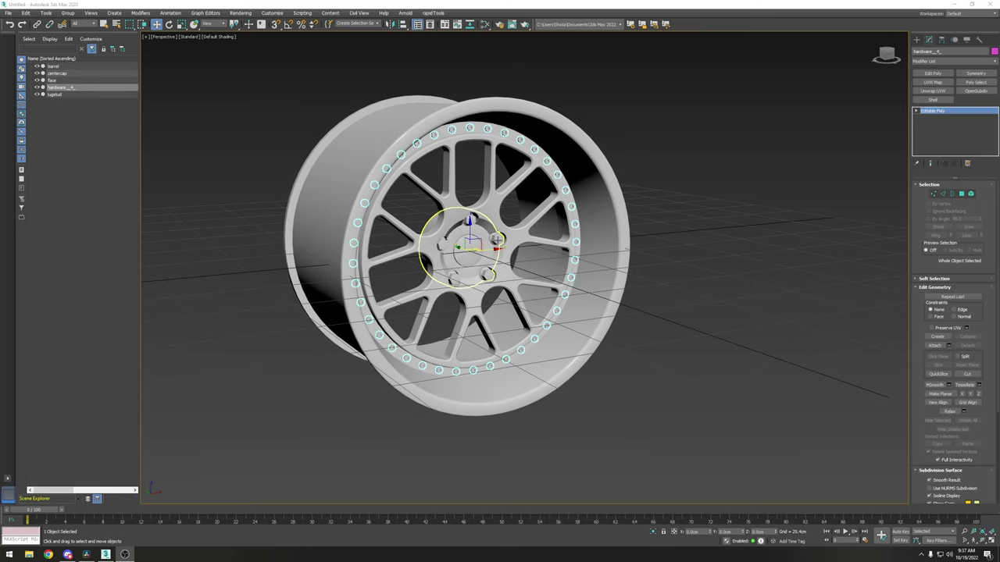
Step: Examine the detailed rim's lugstud, face and barrel objects individually, and select all the rim parts together
left_click(473, 236)
scroll(465, 232, "up", 4)
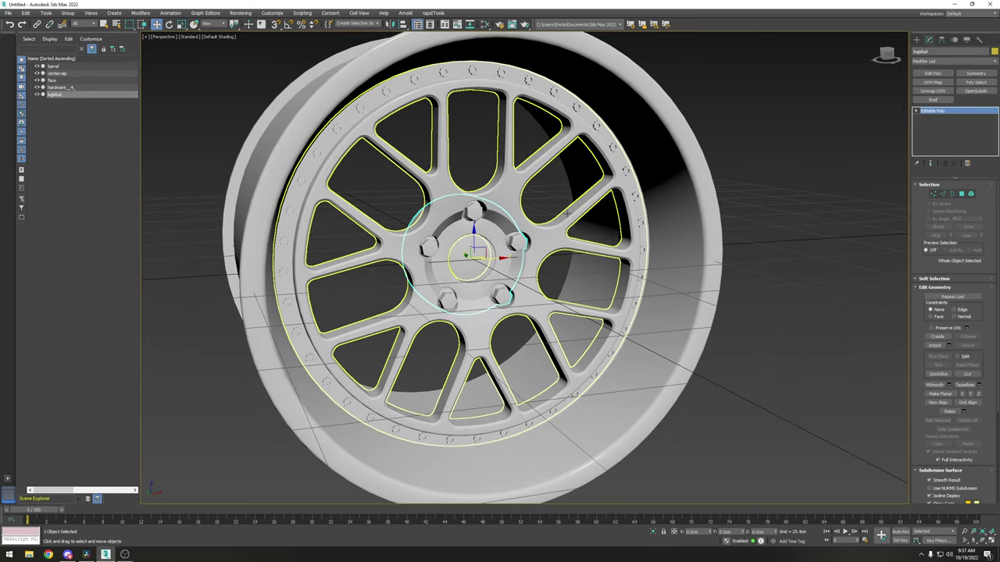
left_click(563, 216)
middle_click_drag(598, 126, 655, 130, "alt")
left_click(479, 248)
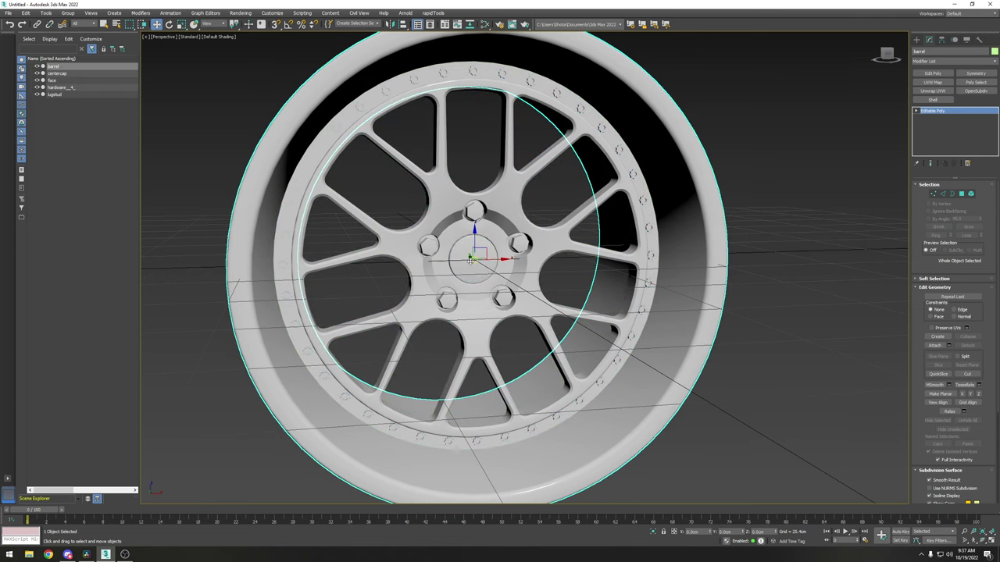
scroll(479, 247, "down", 2)
middle_click_drag(479, 246, 507, 248, "alt")
left_click(504, 246)
scroll(507, 248, "down", 3)
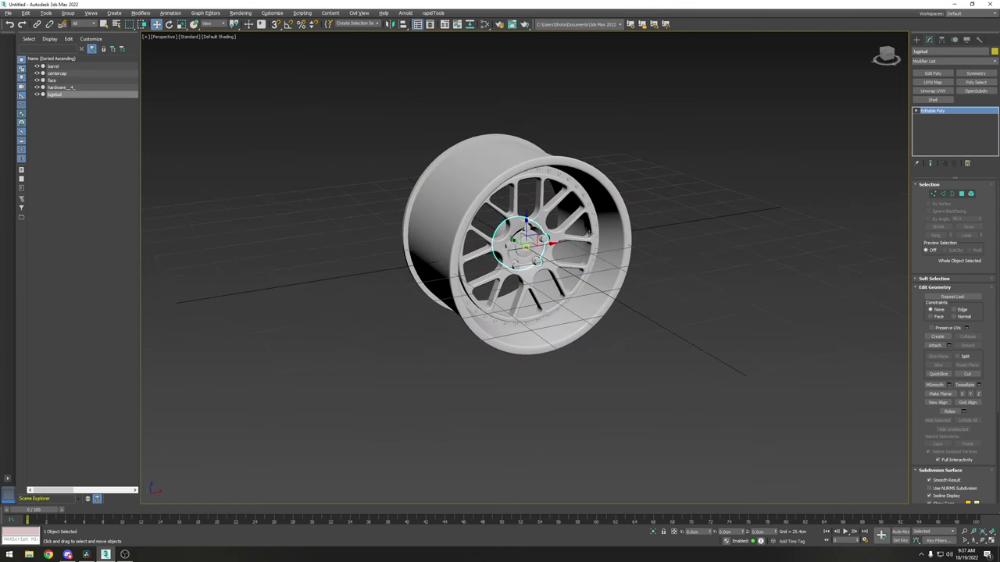
left_click_drag(342, 119, 729, 365)
middle_click_drag(582, 315, 612, 320, "alt")
key("e")
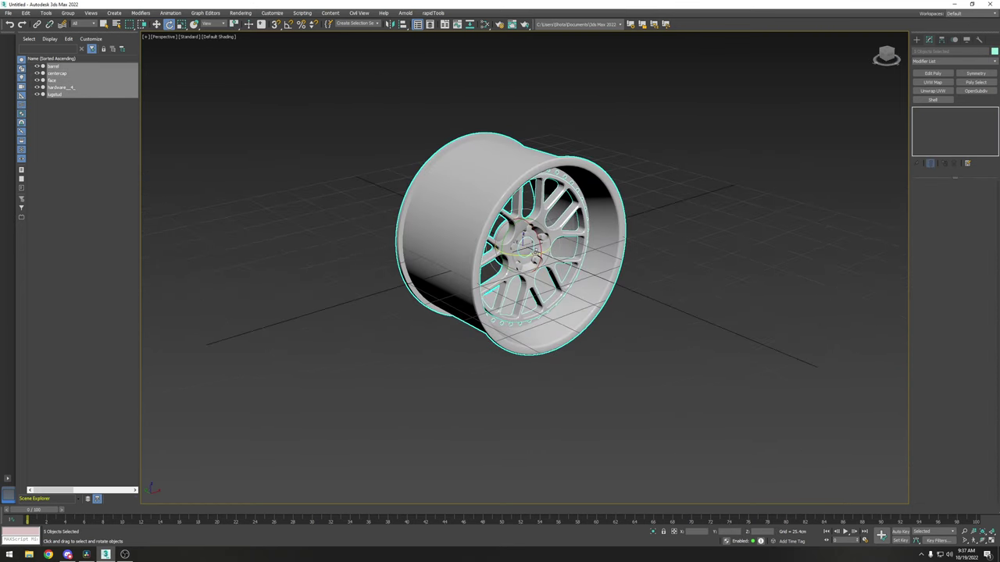
key("a")
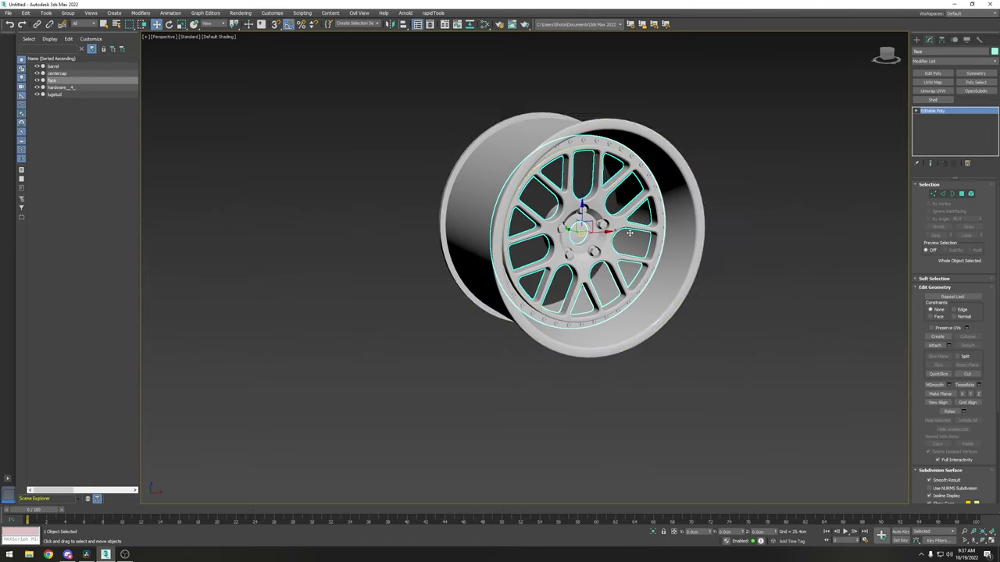
Step: Examine the rim's bolt hardware, lug studs and center cap up close, and select the whole rim
scroll(630, 233, "up", 5)
middle_click_drag(630, 233, 582, 221, "alt")
scroll(582, 221, "down", 2)
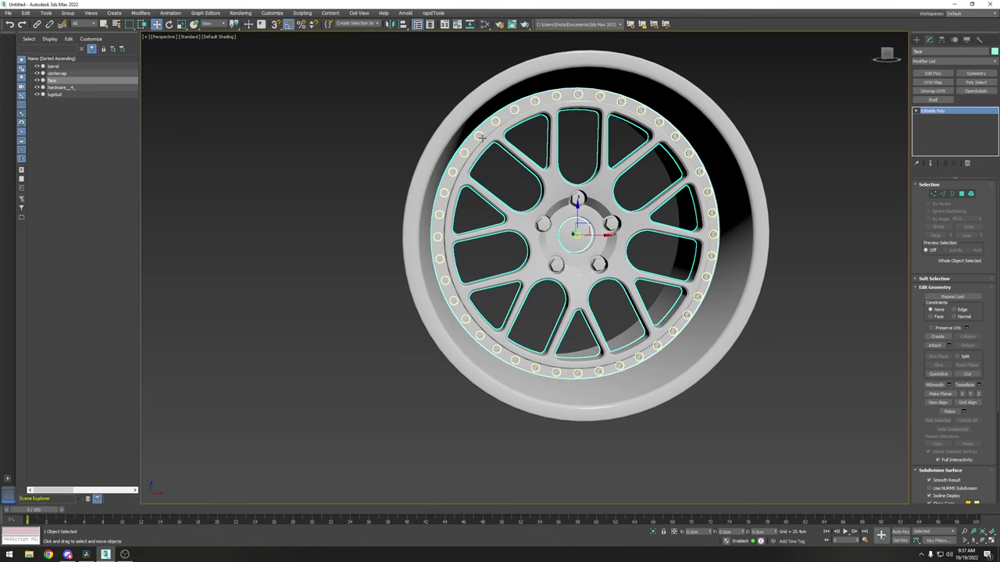
left_click(482, 137)
left_click(573, 213)
scroll(586, 237, "up", 3)
middle_click_drag(544, 224, 587, 232, "alt")
left_click(561, 244)
scroll(561, 244, "down", 6)
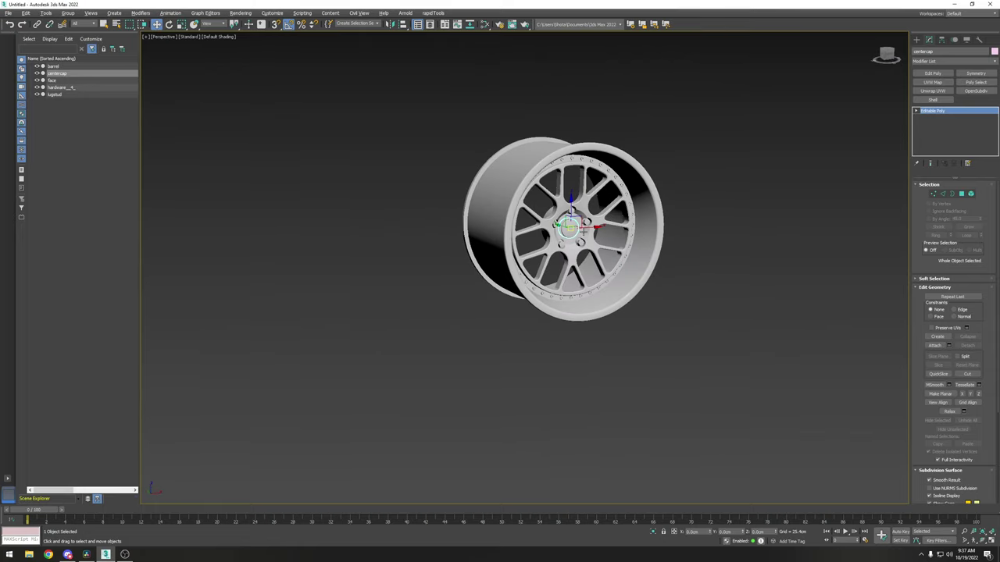
left_click_drag(449, 118, 687, 326)
scroll(640, 281, "up", 3)
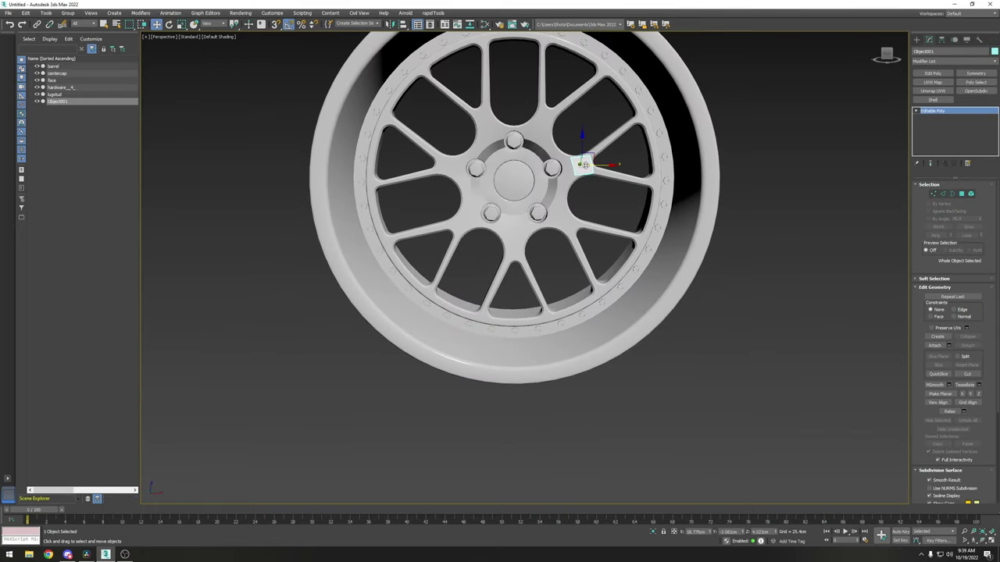
Step: Try to rotate all rim parts together with the small square piece Object001
scroll(585, 165, "up", 3)
middle_click_drag(585, 165, 602, 166, "alt")
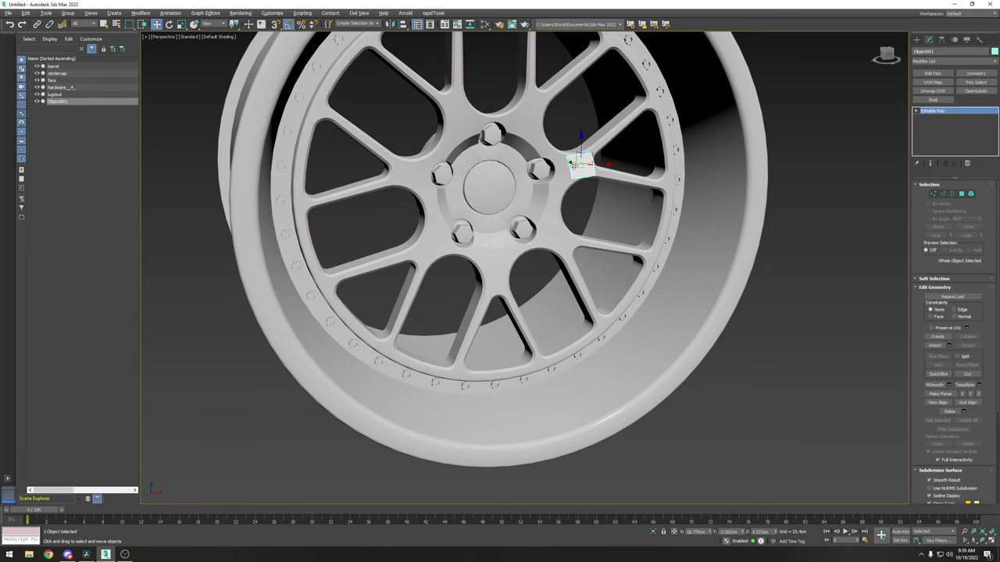
scroll(578, 161, "down", 5)
left_click_drag(341, 111, 693, 318)
key("e")
left_click_drag(545, 218, 469, 242)
middle_click_drag(476, 242, 512, 230, "alt")
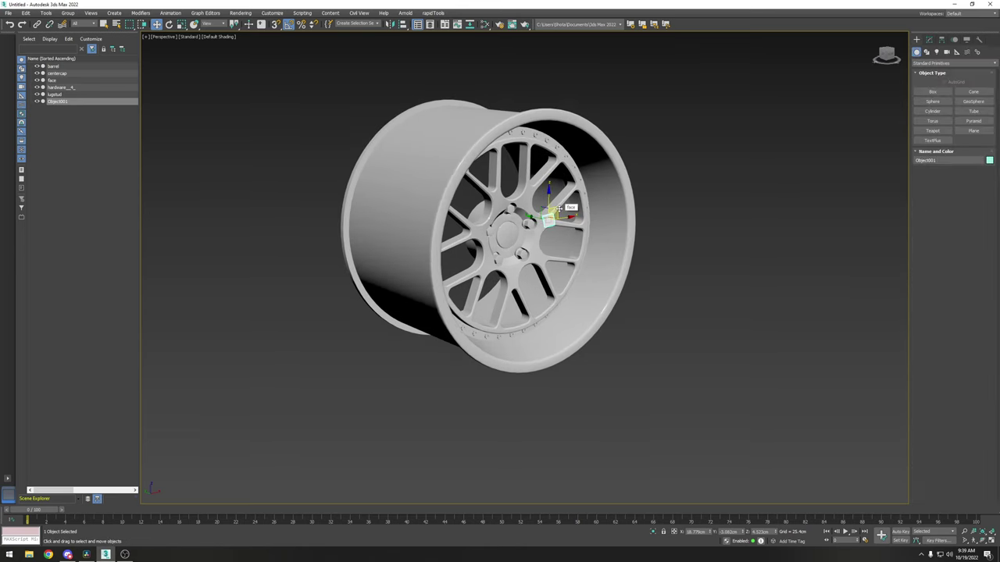
Step: Create a Dummy helper beside the rim
scroll(559, 208, "up", 5)
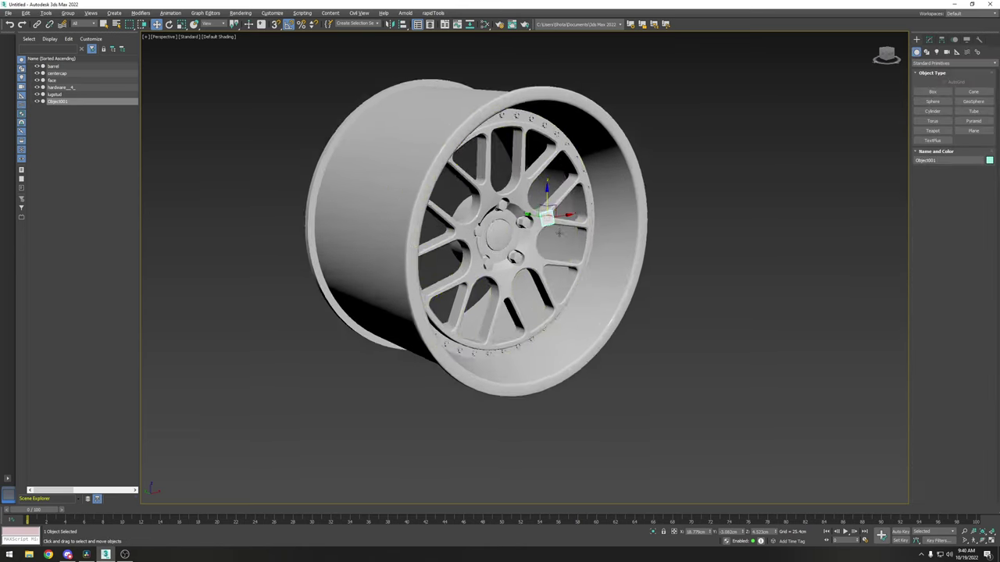
scroll(551, 213, "down", 8)
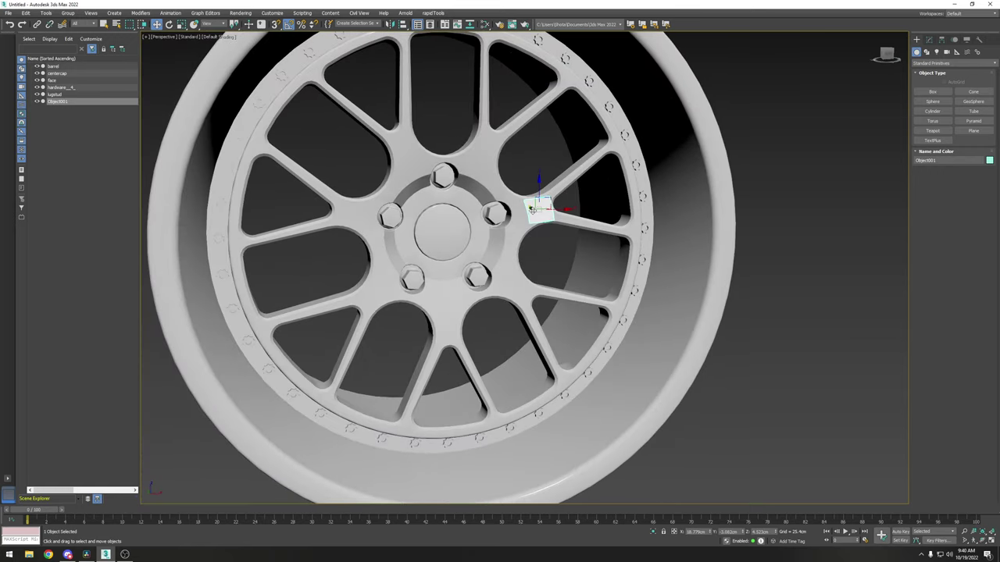
left_click(956, 53)
left_click(932, 92)
middle_click_drag(618, 368, 671, 388, "alt")
left_click_drag(670, 387, 839, 414)
key("w")
Step: Align the dummy's pivot point to the center of the barrel on the X, Y and Z positions
middle_click_drag(737, 375, 699, 342, "alt")
key("alt+a")
scroll(348, 208, "up", 3)
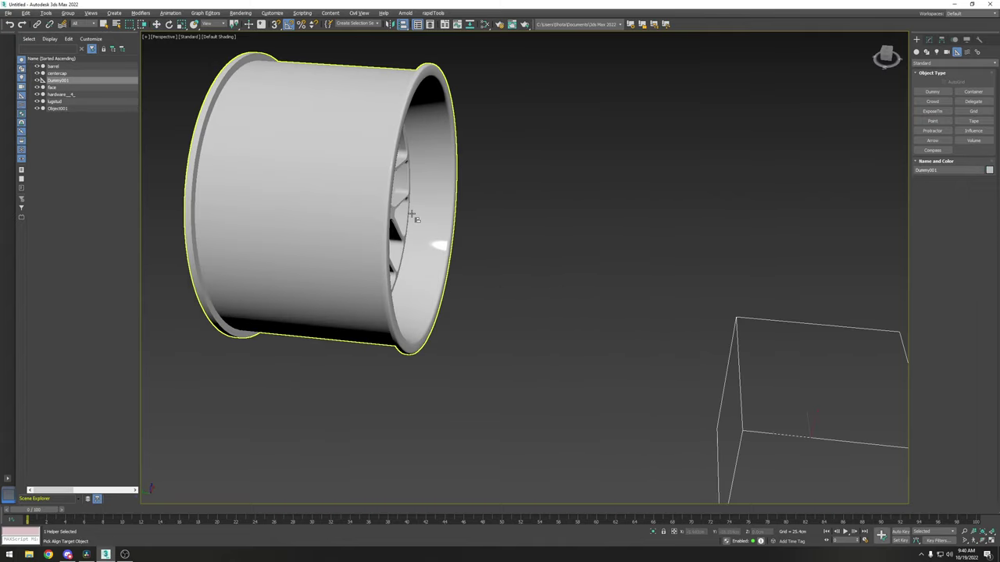
middle_click_drag(408, 214, 400, 213, "alt")
scroll(402, 210, "down", 3)
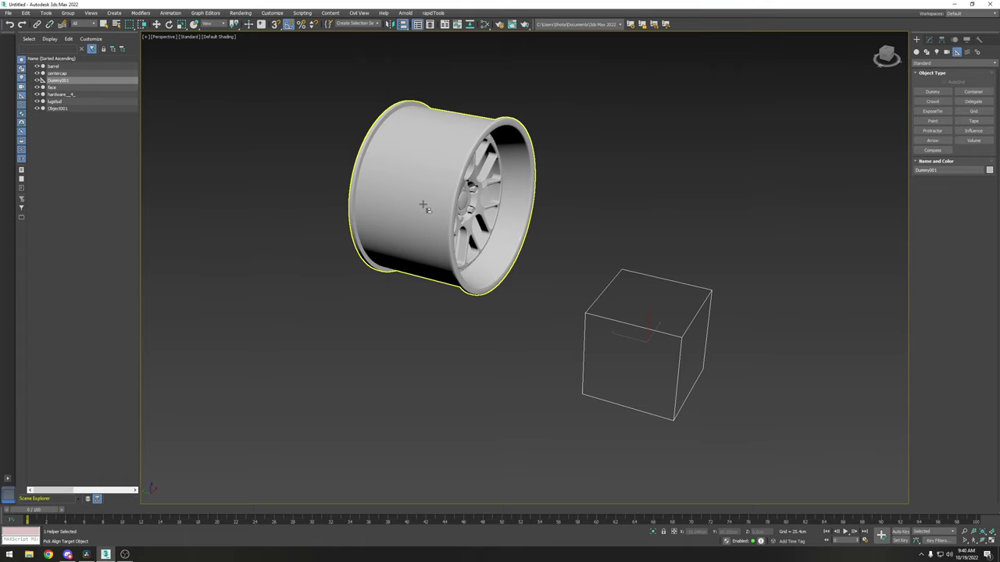
left_click(414, 199)
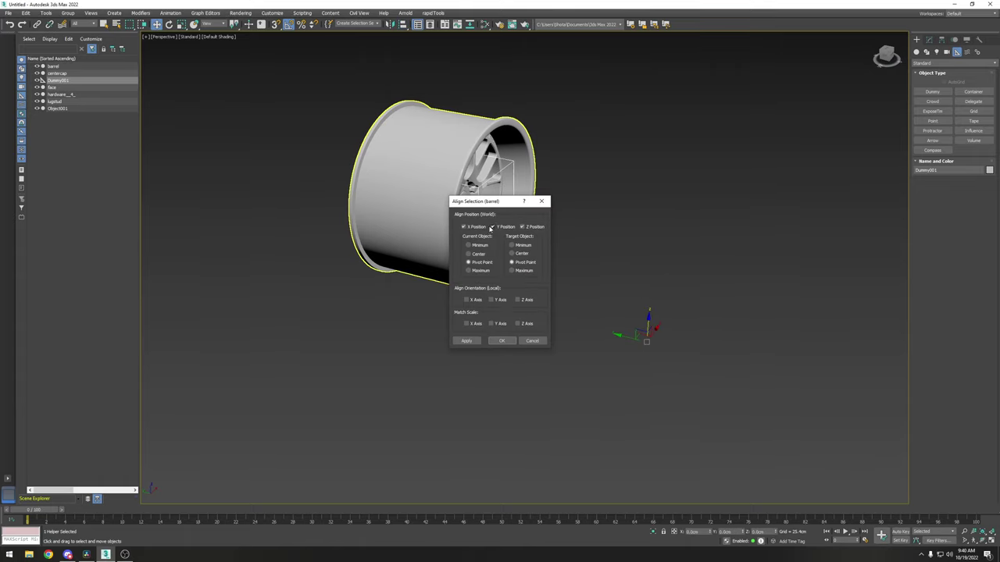
left_click(527, 253)
left_click(497, 341)
Step: Scale the dummy up uniformly until its box encloses the whole rim
scroll(480, 212, "up", 4)
middle_click_drag(484, 206, 534, 178, "alt")
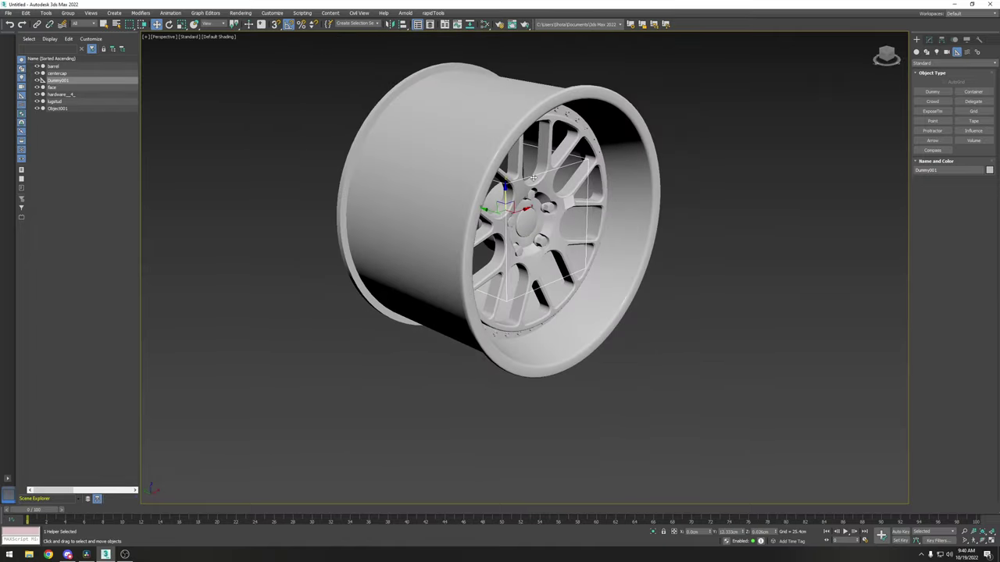
key("r")
left_click_drag(504, 211, 465, 151)
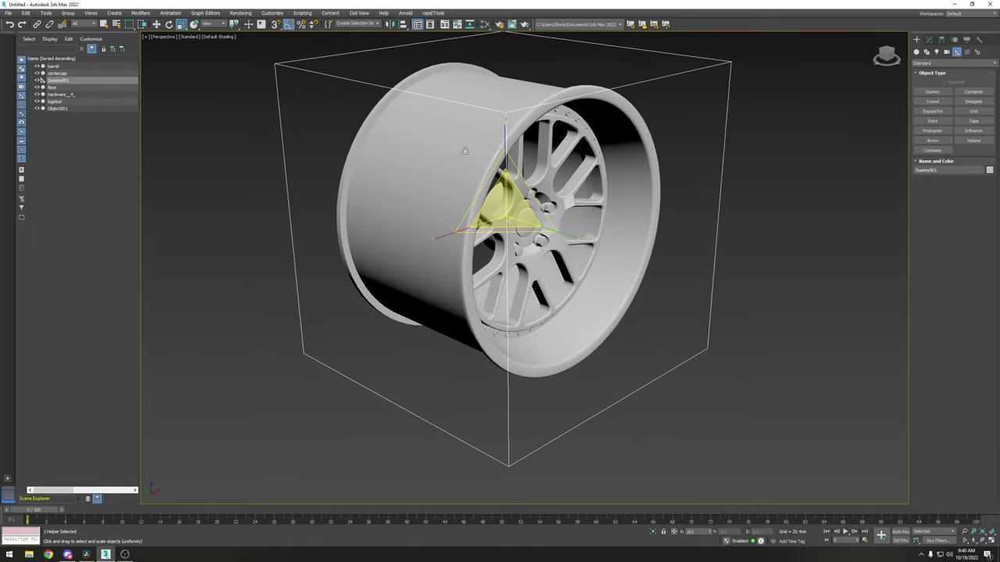
key("w")
scroll(512, 199, "down", 3)
mouse_move(517, 200)
middle_mouse_down("alt")
mouse_move(558, 185)
mouse_move(521, 193)
middle_mouse_up("alt")
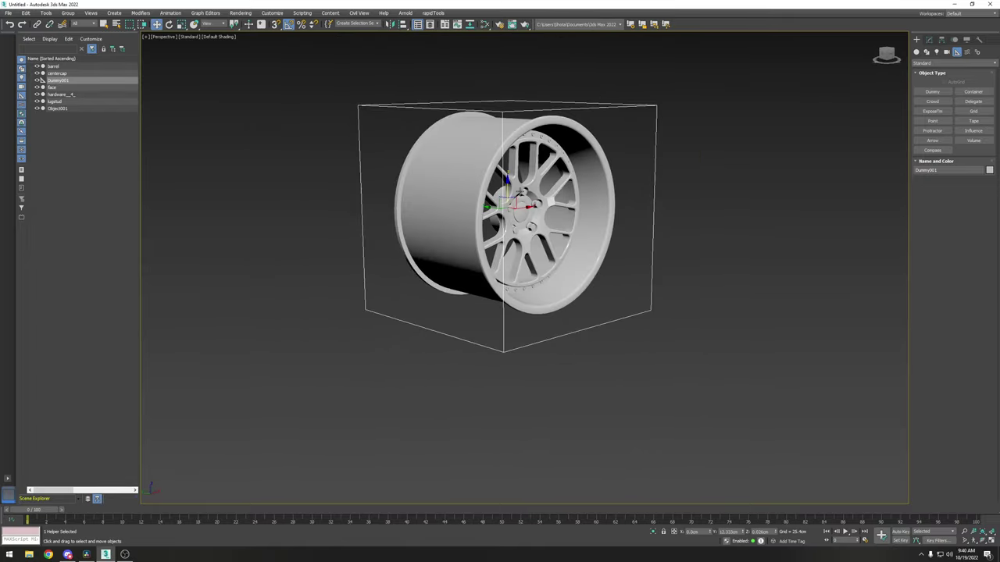
Step: Link all six rim parts, from barrel to Object001, to Dummy001 as its children
left_click(466, 174)
double_click(464, 184)
mouse_move(478, 254)
middle_mouse_down("alt")
mouse_move(562, 258)
mouse_move(492, 243)
middle_mouse_up("alt")
scroll(523, 206, "up", 3)
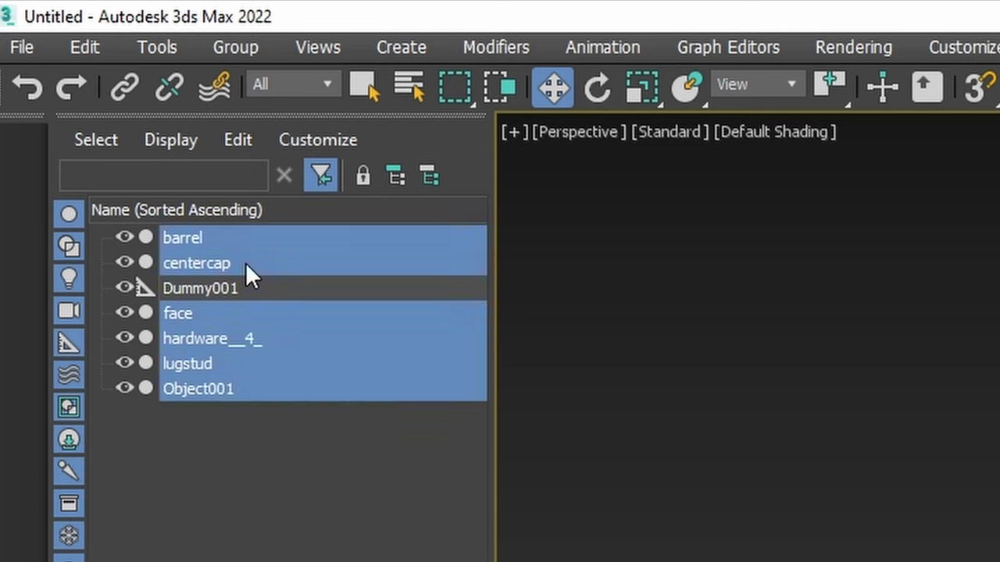
right_click(72, 75)
mouse_move(98, 92)
left_click(184, 99)
left_click(247, 289)
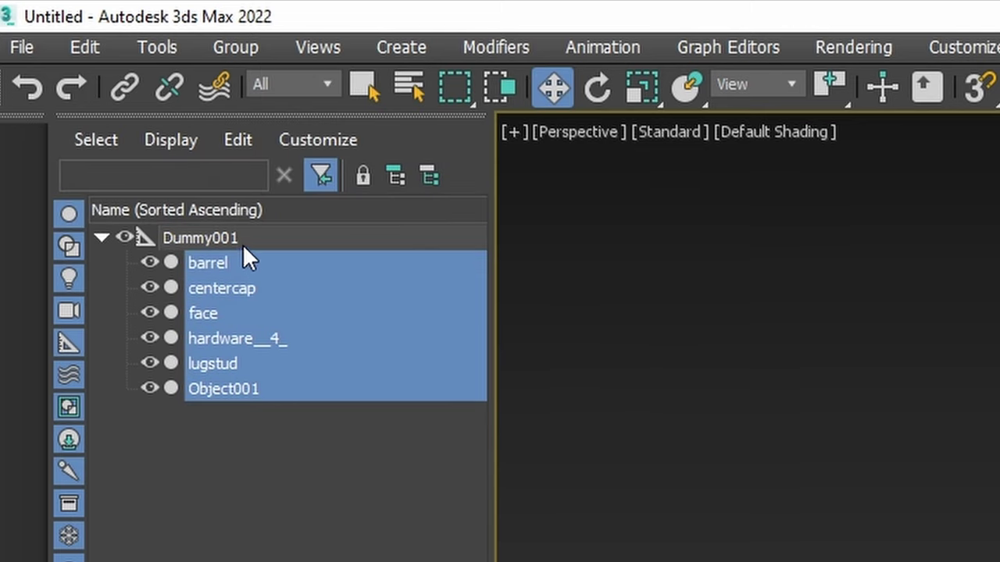
Step: Rename the parent dummy Dummy001 as container_dummy
left_click(235, 235)
left_click(186, 237)
type("container")
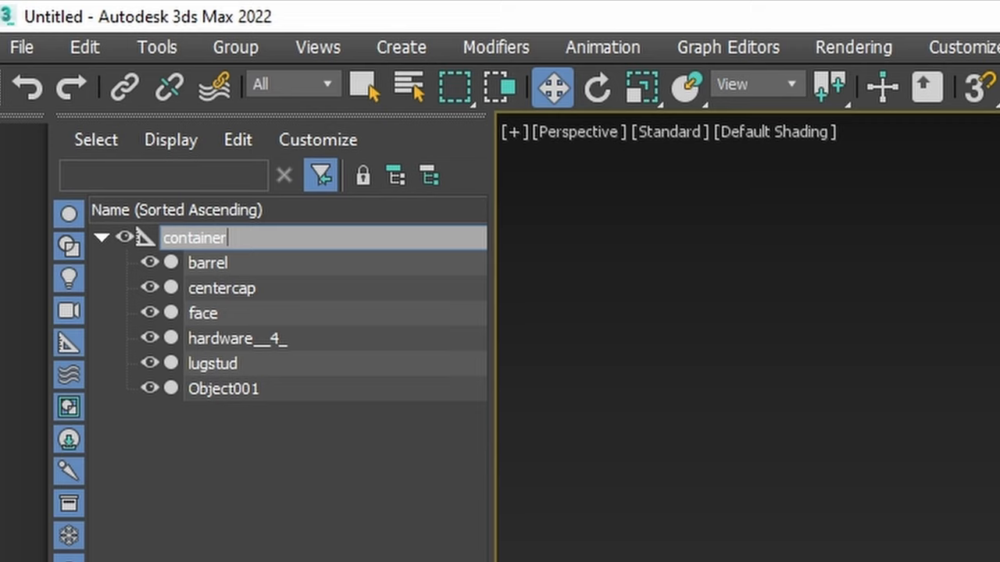
key("Return")
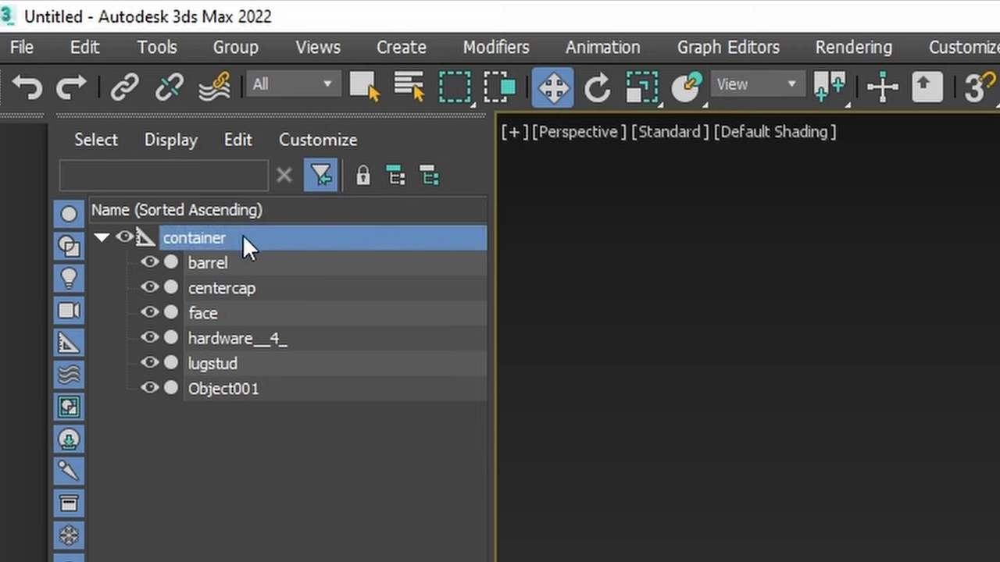
left_click(240, 241)
type("_du")
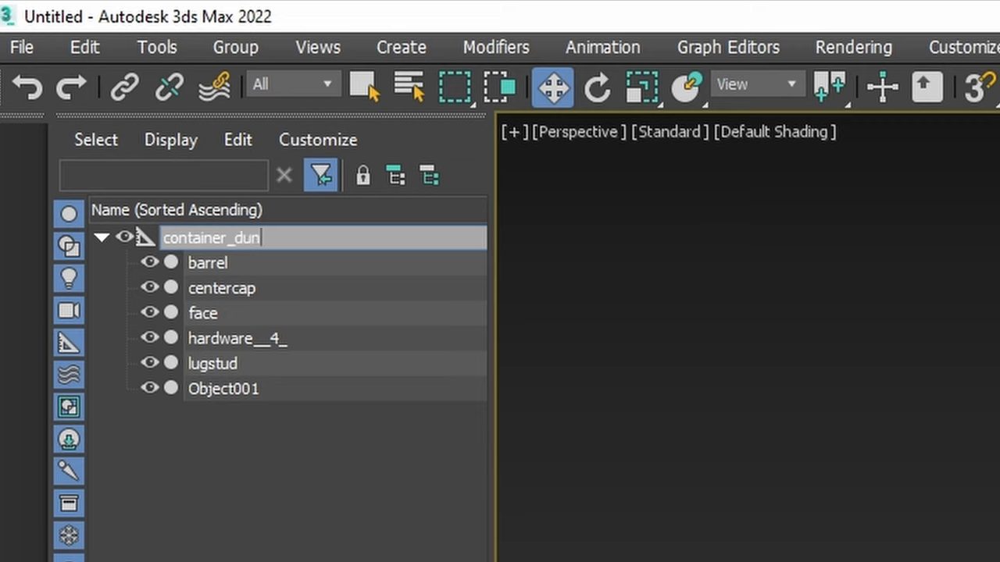
type("mmy")
key("Return")
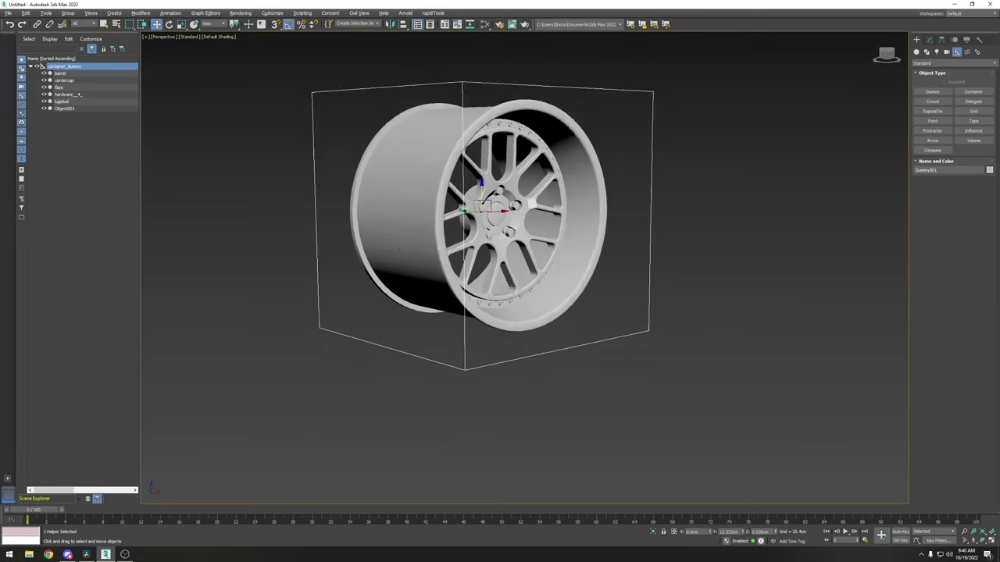
Step: Try rotating and moving container_dummy together with its linked rim parts
middle_click_drag(479, 282, 508, 241, "alt")
key("e")
scroll(501, 224, "up", 3)
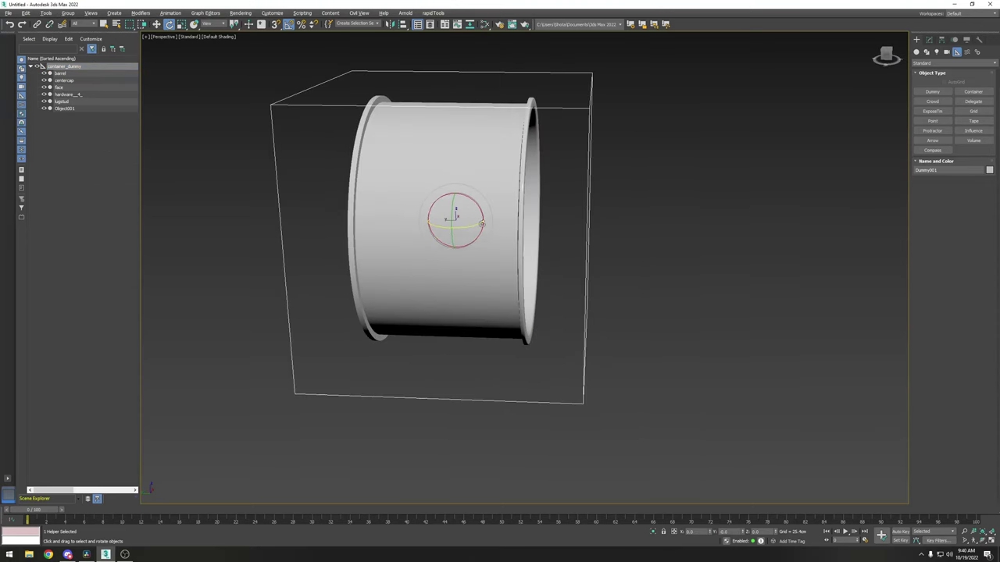
scroll(479, 224, "down", 2)
left_click_drag(478, 228, 404, 224)
middle_click_drag(404, 224, 510, 226, "alt")
scroll(489, 217, "up", 6)
key("w")
scroll(440, 224, "down", 3)
middle_click_drag(440, 224, 406, 166, "alt")
scroll(453, 225, "up", 4)
scroll(469, 225, "down", 6)
left_click_drag(466, 203, 531, 307)
Step: Clone the rim parts to place a second rim without a dummy of its own beside the first
scroll(448, 233, "down", 3)
left_click_drag(440, 228, 599, 238, "shift")
left_click(488, 310)
left_click(674, 273)
scroll(666, 222, "up", 2)
middle_click_drag(669, 226, 652, 231)
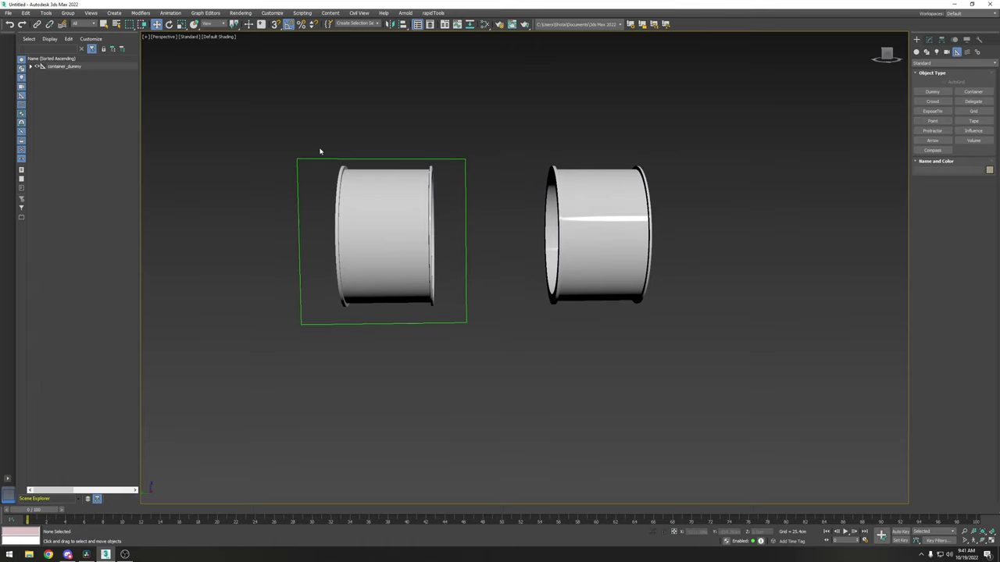
Step: Select the six cloned rim parts and unlink them from container_dummy in the scene hierarchy
left_click_drag(512, 131, 664, 294)
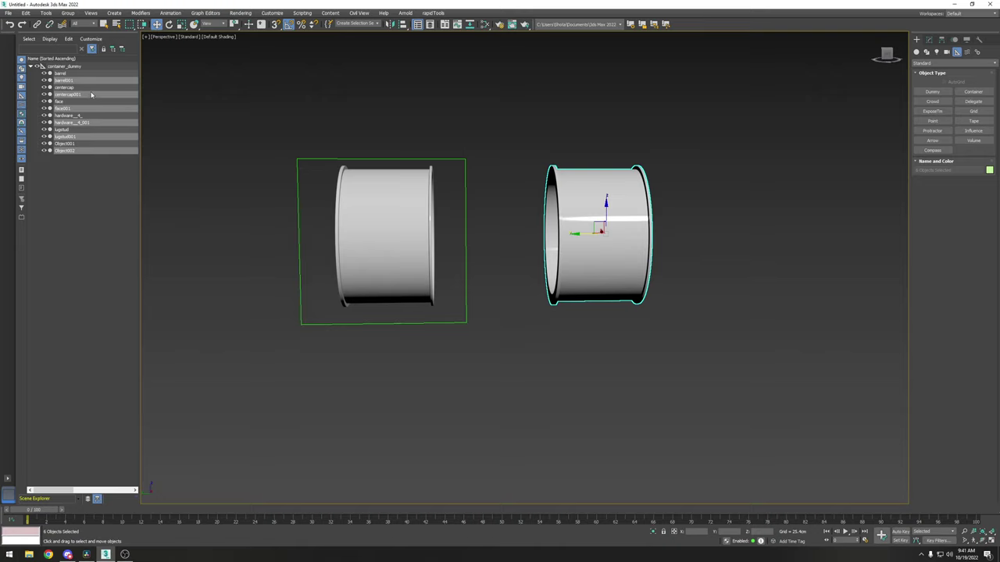
left_click_drag(95, 84, 100, 195)
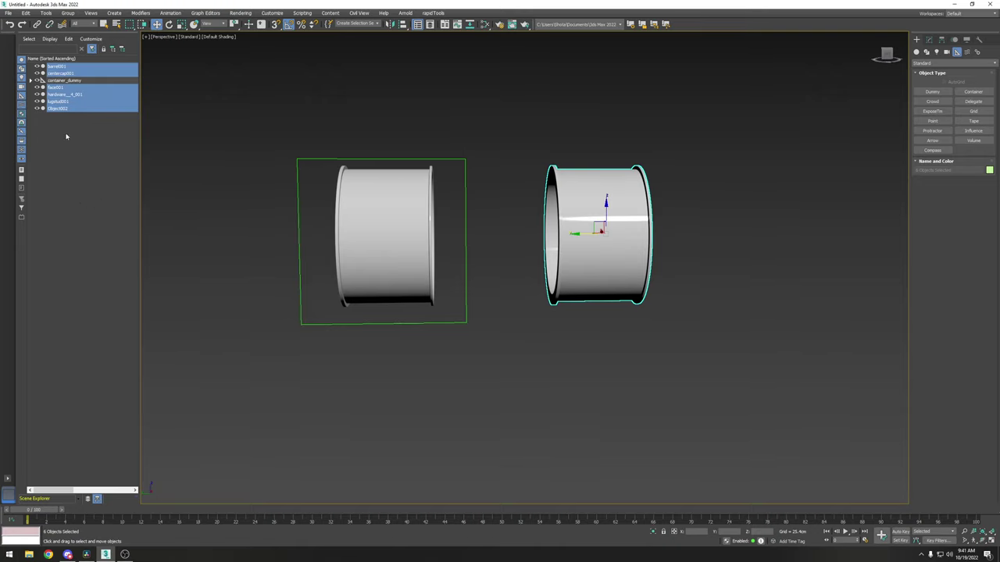
left_click(64, 133)
left_click(64, 80)
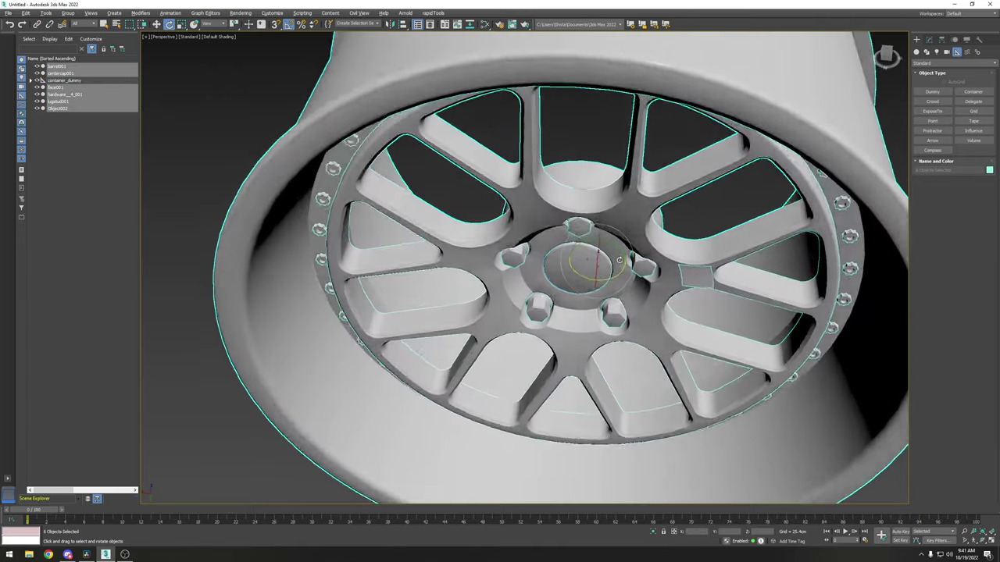
Step: Rotate container_dummy about the vertical axis until its linked rim faces the same way as the cloned rim
middle_click_drag(619, 260, 618, 249, "alt")
scroll(575, 262, "down", 1)
scroll(575, 262, "down", 6)
middle_click_drag(711, 273, 626, 180, "alt")
left_click(767, 236)
scroll(626, 180, "down", 5)
key("w")
middle_click_drag(545, 232, 502, 202, "alt")
key("e")
left_click_drag(547, 256, 479, 253)
key("w")
middle_click_drag(479, 254, 655, 233, "alt")
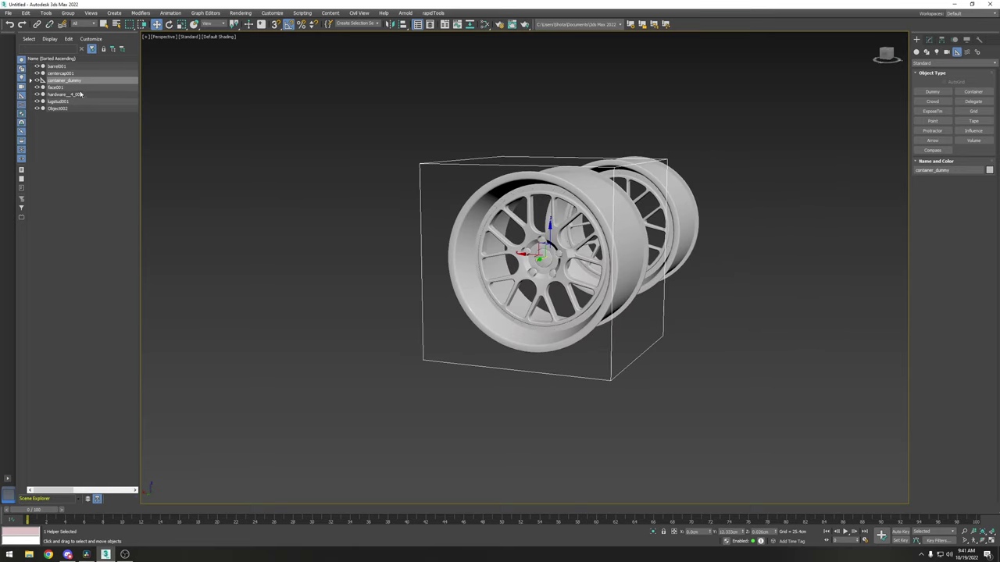
Step: Delete container_dummy while keeping its linked rim parts in the scene
key("Delete")
key("ctrl+z")
left_click(360, 154)
left_click(418, 188)
left_click(31, 81)
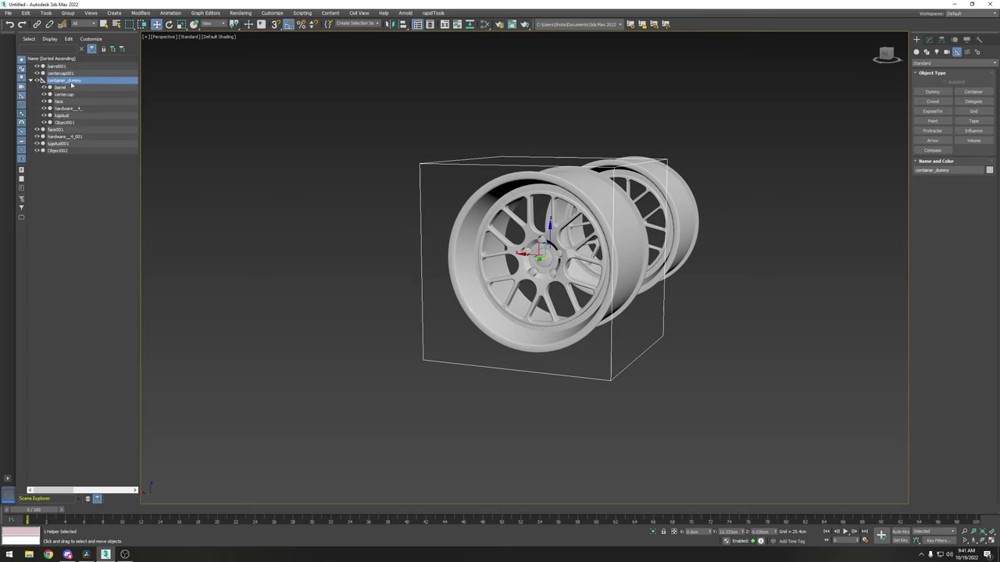
left_click(72, 86)
left_click(76, 82)
key("Delete")
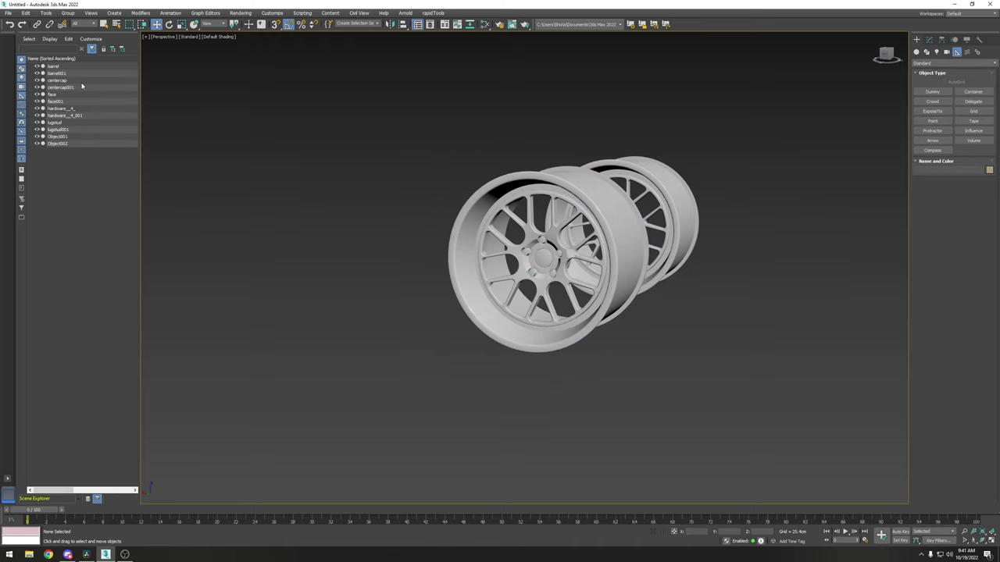
Step: Select all parts of the original rim together and examine them without a parent dummy
scroll(538, 216, "up", 1)
mouse_move(538, 217)
middle_mouse_down("alt")
mouse_move(517, 211)
mouse_move(531, 205)
middle_mouse_up("alt")
left_click(558, 209)
left_click_drag(392, 152, 664, 380)
middle_click_drag(500, 226, 596, 269, "alt")
scroll(558, 254, "up", 4)
scroll(586, 264, "down", 2)
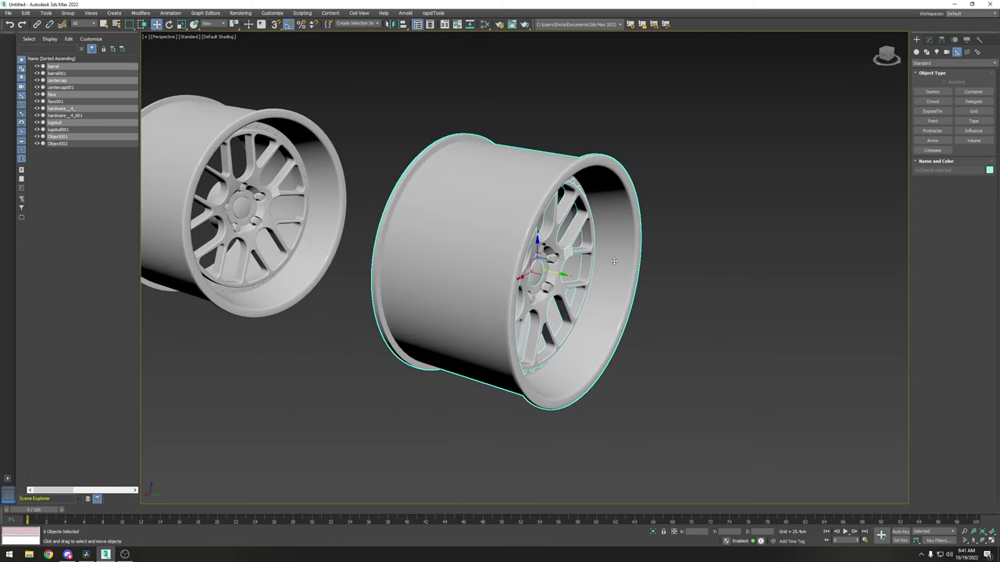
middle_click_drag(609, 271, 578, 262, "alt")
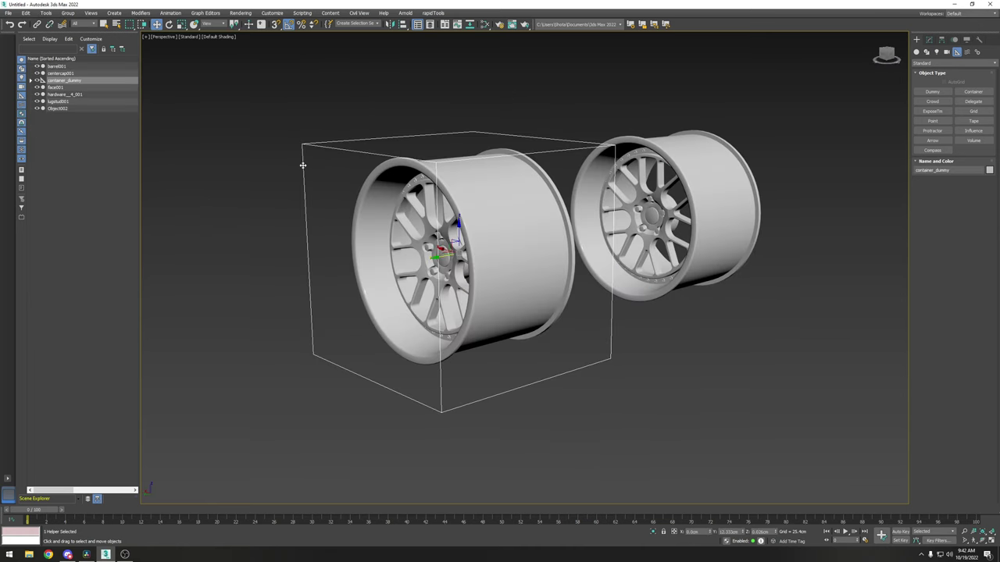
Step: Rename container_dummy as RIM_LF
scroll(302, 167, "up", 2)
middle_click_drag(300, 172, 304, 175, "alt")
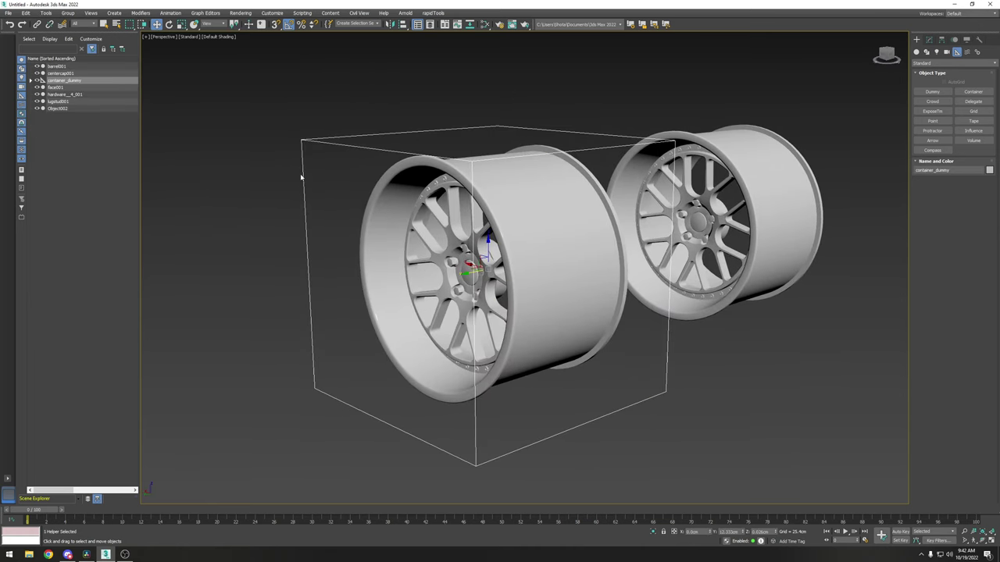
key("F2")
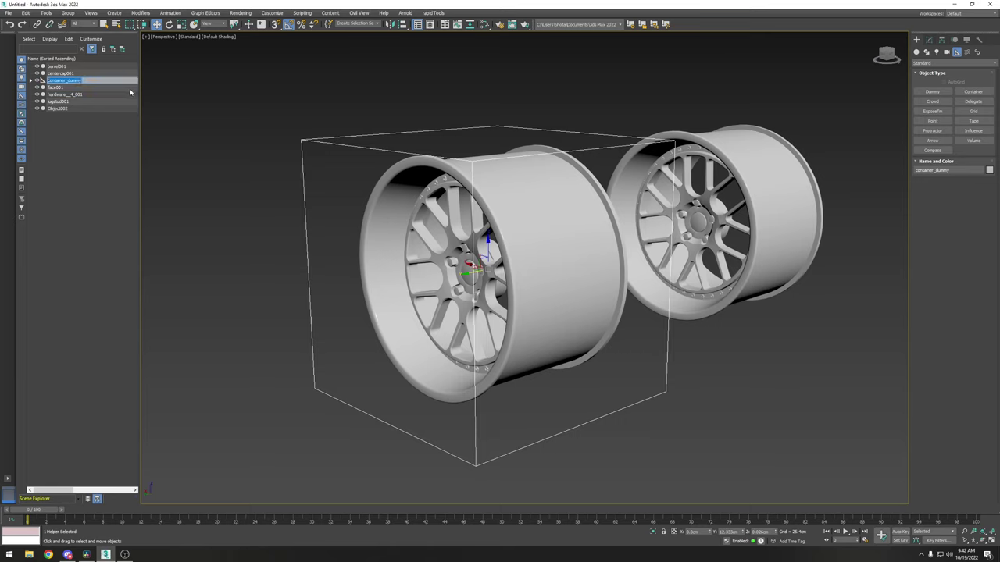
type("c")
key("Return")
scroll(206, 186, "down", 3)
middle_click_drag(214, 203, 365, 217, "alt")
scroll(402, 239, "up", 3)
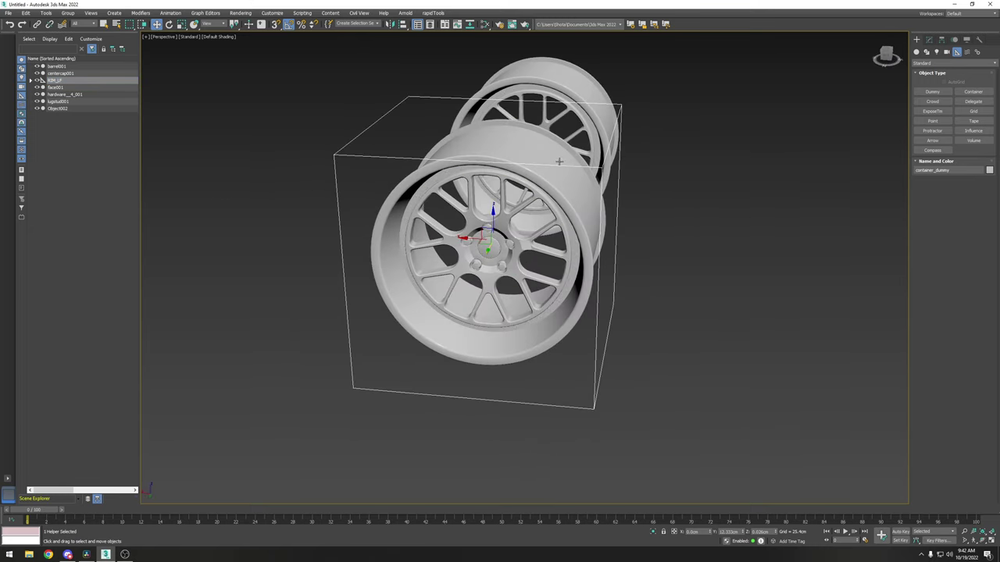
middle_click_drag(442, 256, 564, 181, "alt")
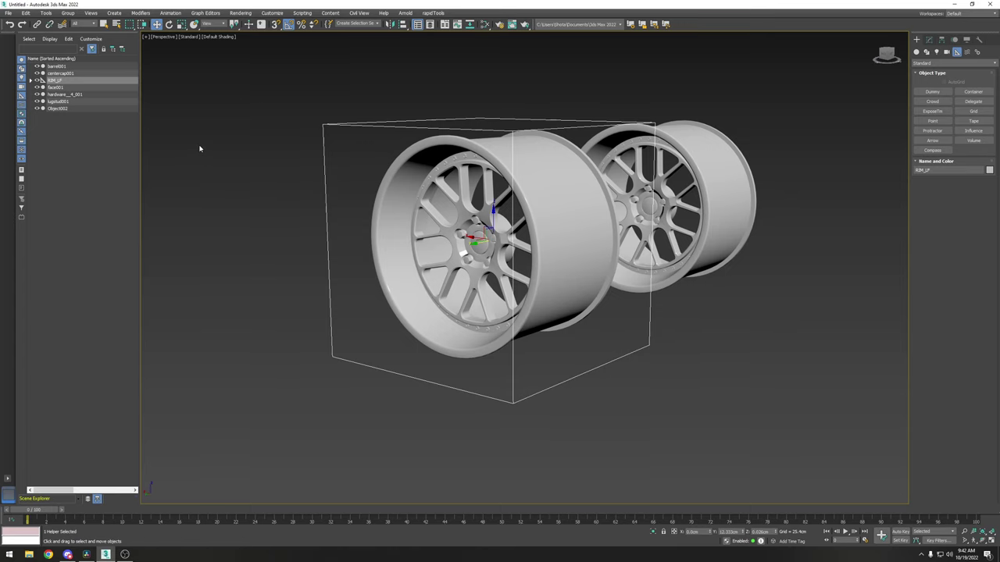
Step: Delete the RIM_LF dummy while keeping its rim parts, and select the barrel of the original rim
middle_click_drag(199, 148, 267, 121, "alt")
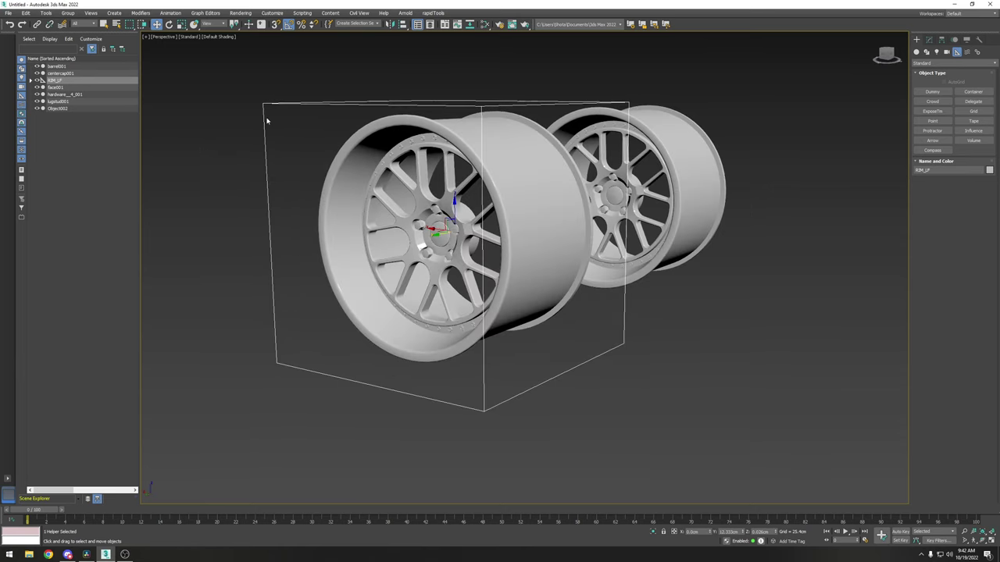
key("Delete")
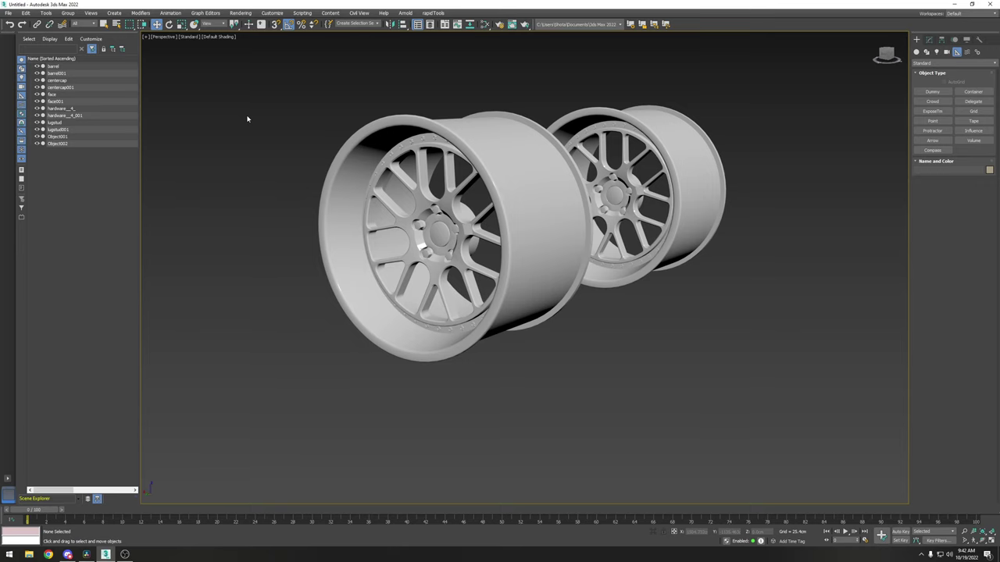
scroll(240, 117, "down", 2)
middle_click_drag(240, 118, 303, 139, "alt")
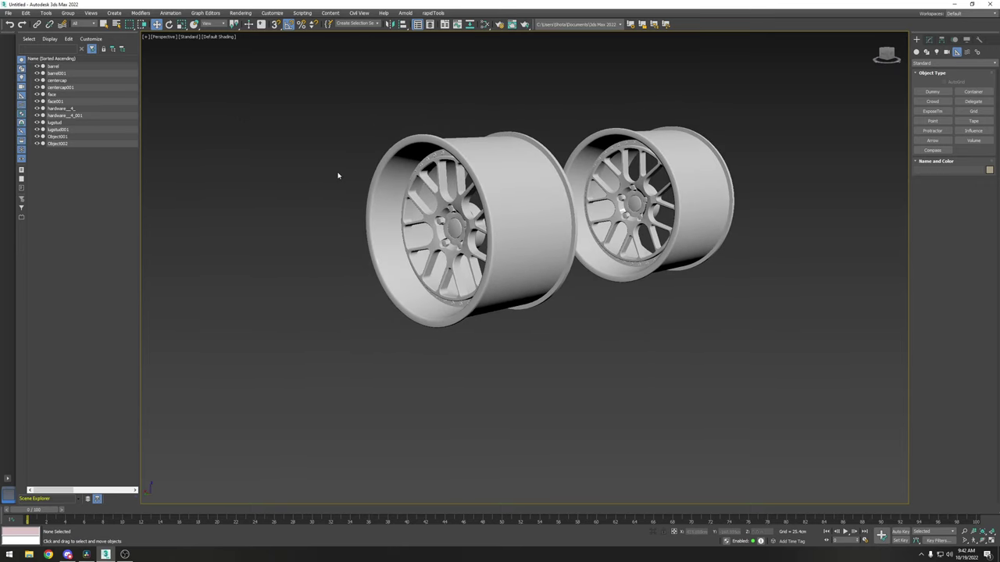
left_click(381, 189)
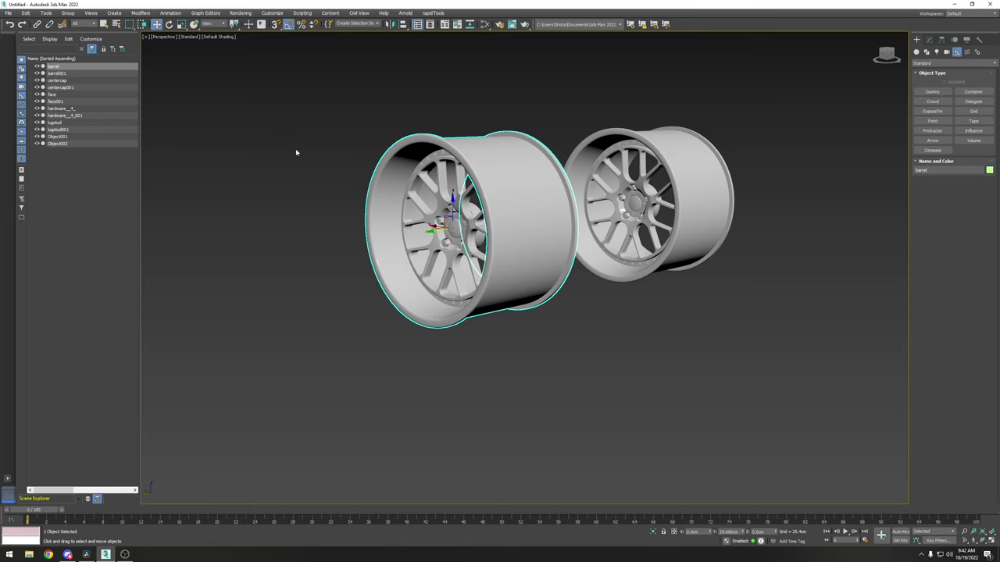
middle_click_drag(331, 171, 653, 160, "alt")
scroll(412, 221, "up", 3)
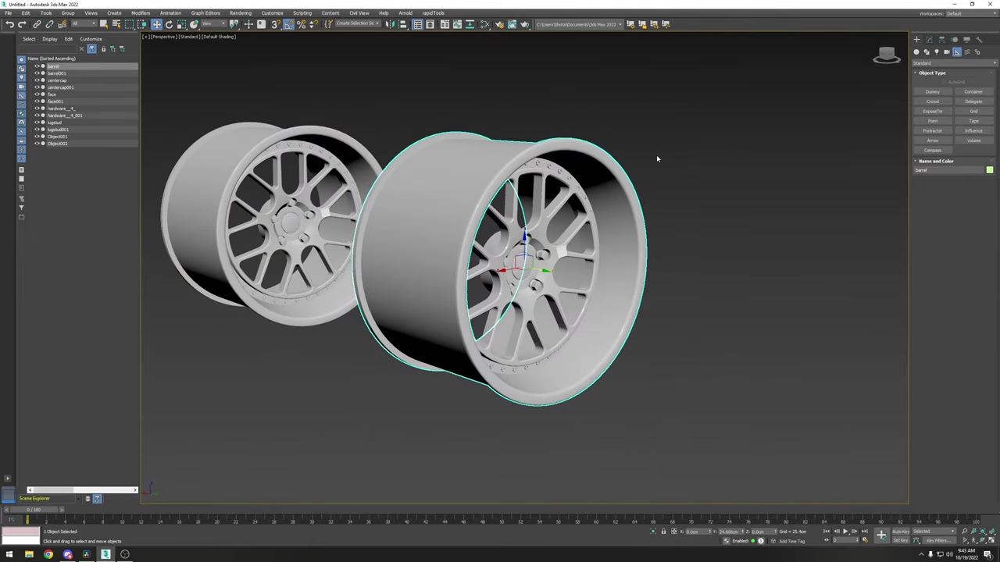
Step: Rename the dummy WHEEL_LF001 as WHEEL_LR
left_click(72, 110)
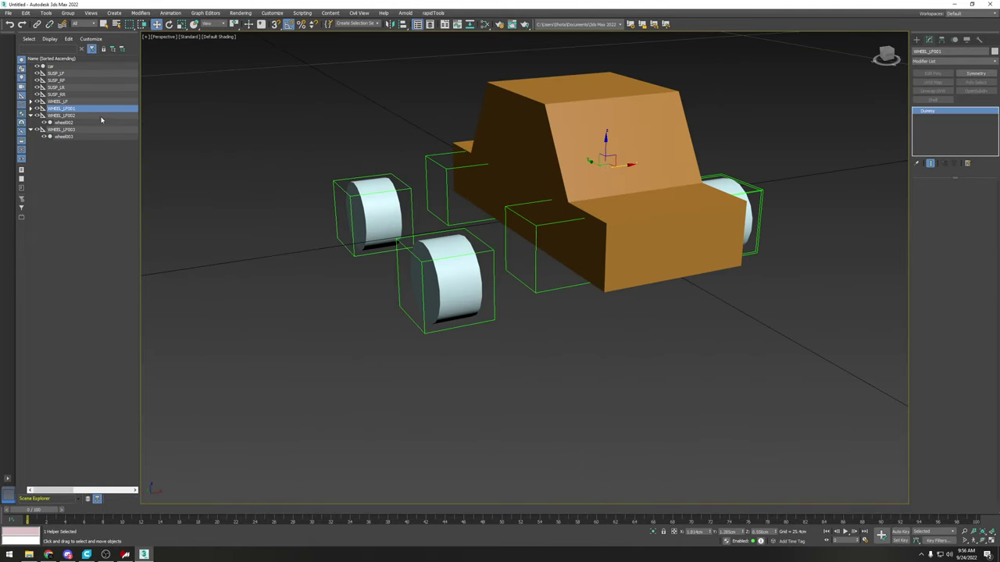
key("F2")
key("Right")
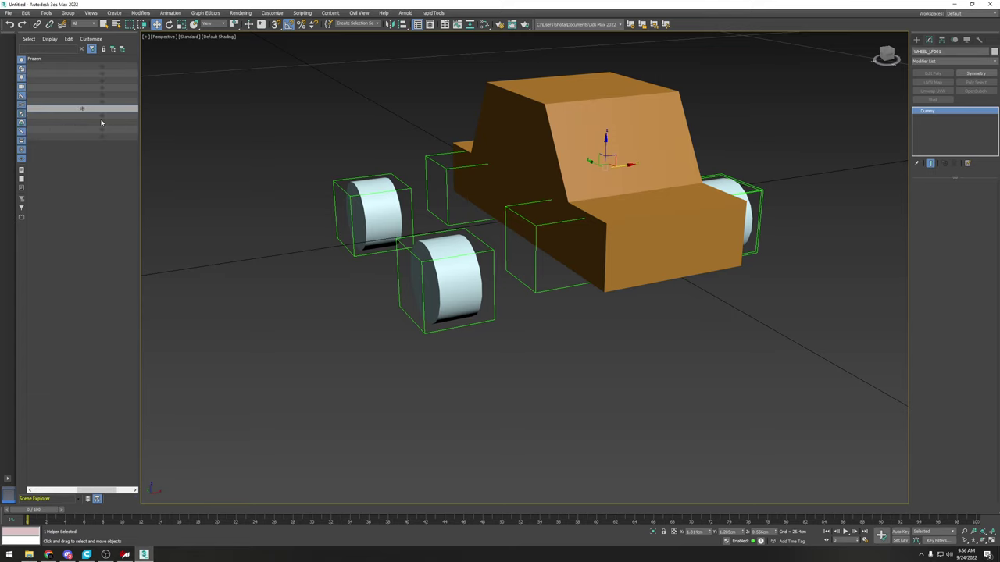
left_click(85, 167)
scroll(85, 166, "left", 3)
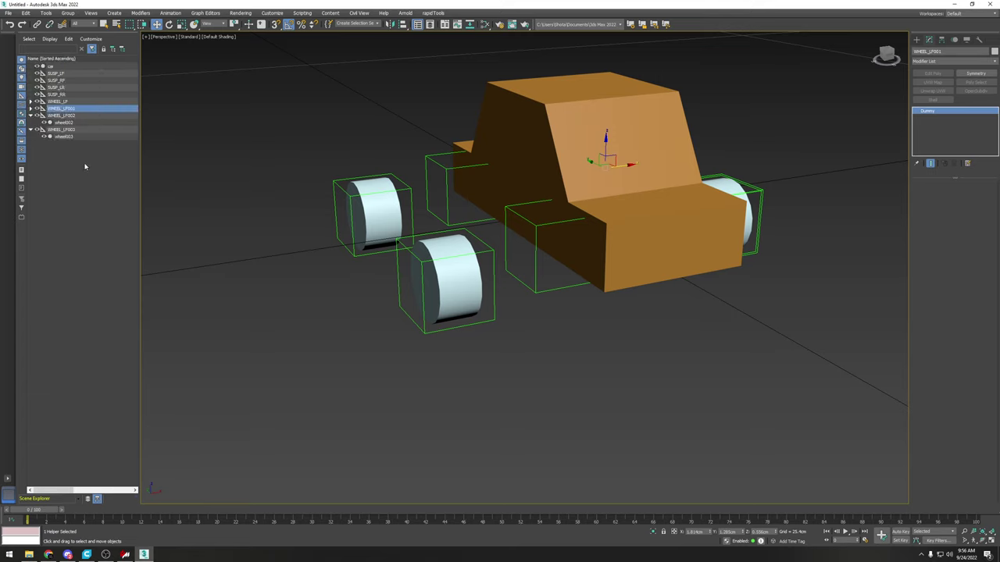
double_click(78, 111)
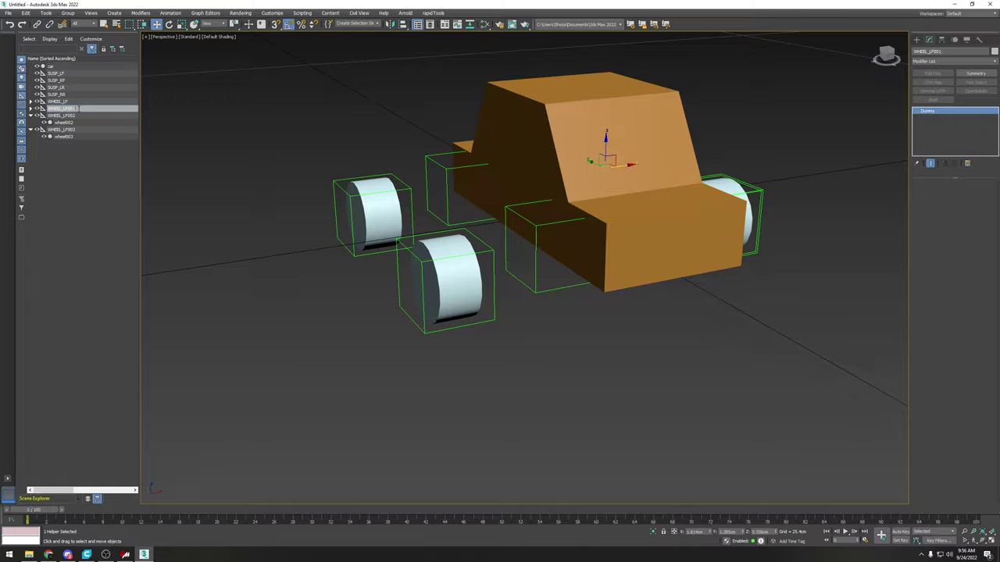
key("BackSpace")
key("BackSpace")
key("BackSpace")
key("BackSpace")
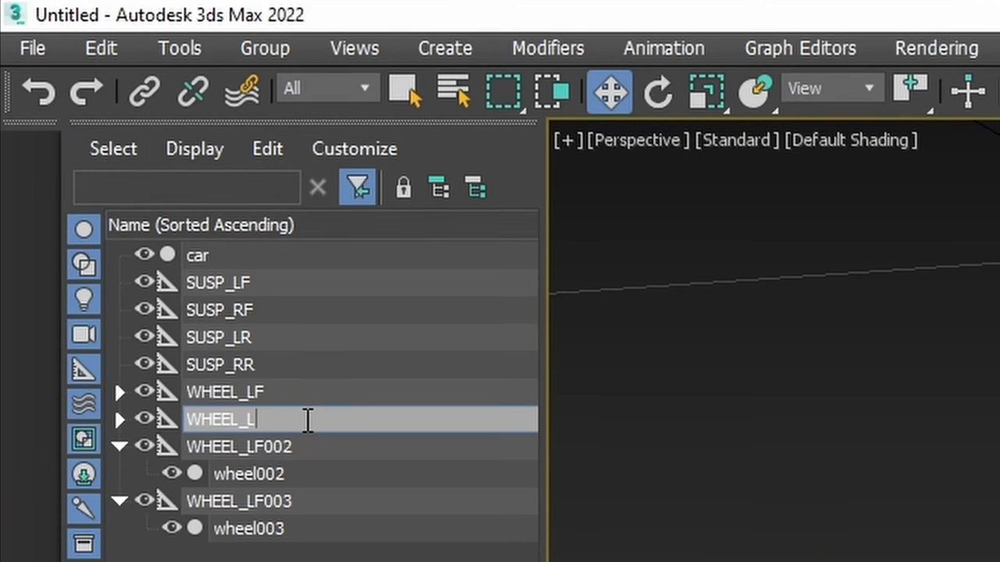
type("R")
key("Return")
Step: Rename wheel002's parent dummy WHEEL_LF002 as WHEEL_RF
middle_click_drag(985, 500, 914, 500, "alt")
left_click(269, 446)
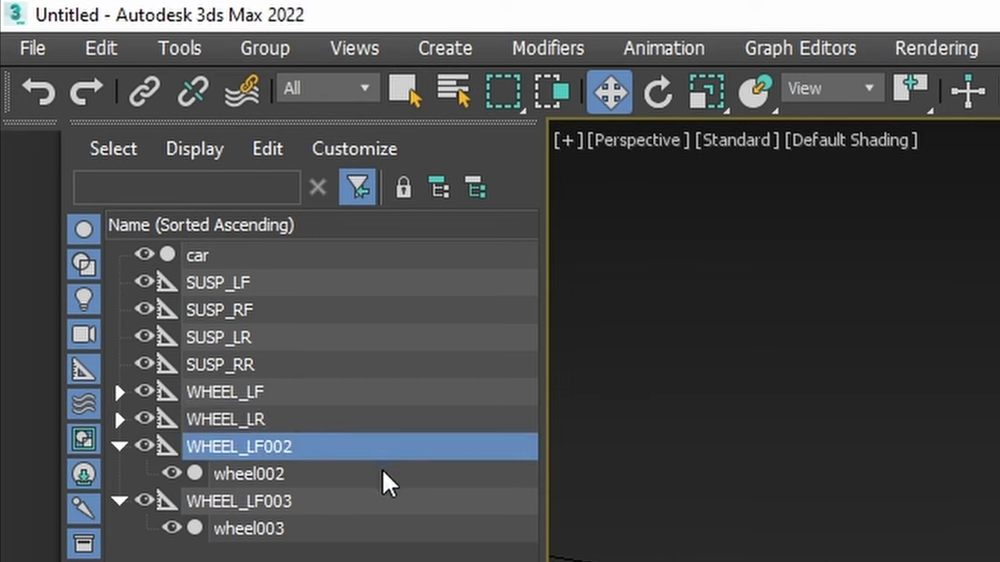
double_click(313, 447)
left_click_drag(313, 448, 251, 443)
type("RF")
key("Return")
Step: Rename wheel003's parent dummy WHEEL_LF003 as WHEEL_RR
left_click(330, 501)
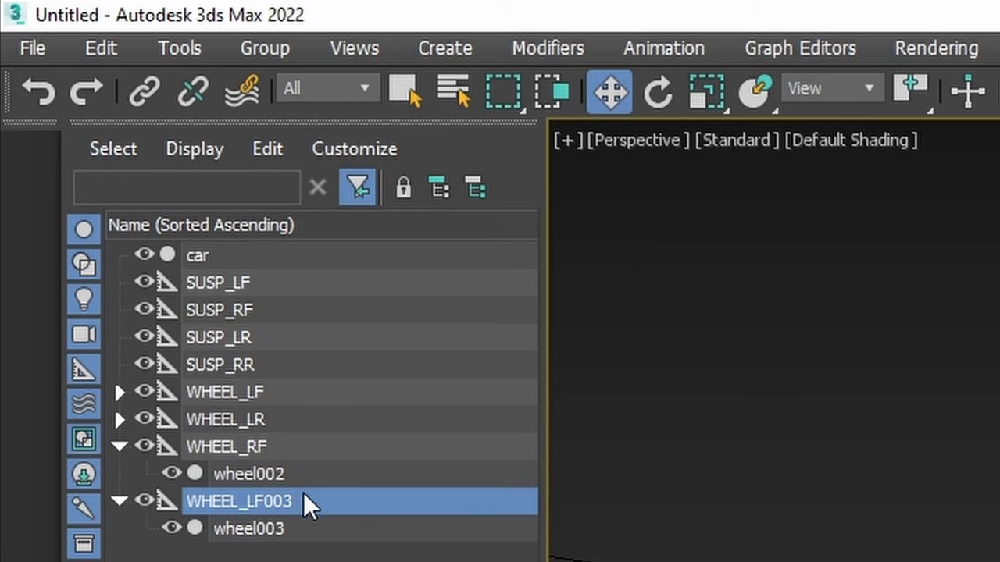
double_click(300, 492)
key("BackSpace")
key("BackSpace")
key("BackSpace")
key("BackSpace")
key("BackSpace")
type("RR")
key("Return")
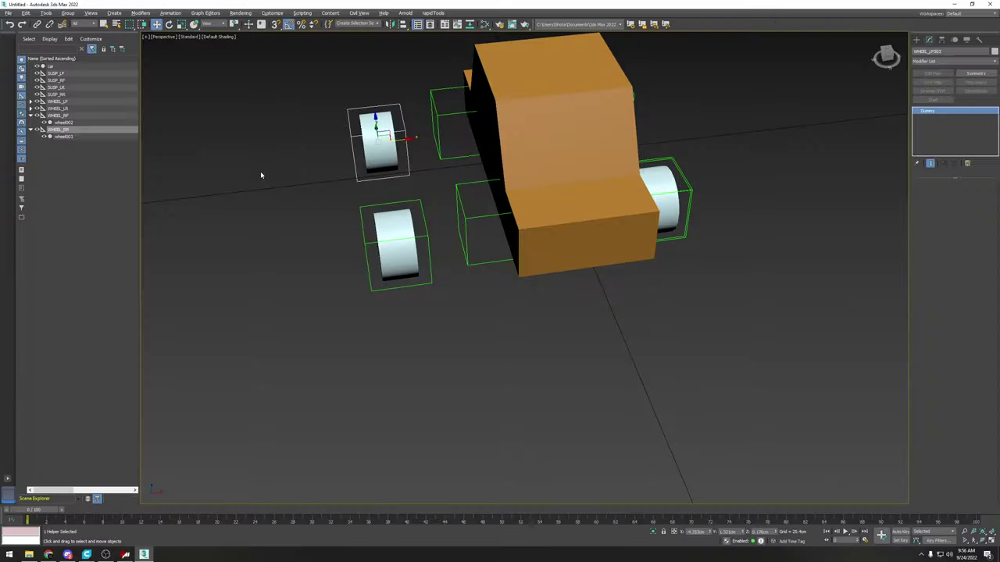
Step: Align the WHEEL_RF dummy centre-to-centre with SUSP_RF on the X, Y and Z positions
middle_click_drag(261, 172, 328, 192, "alt")
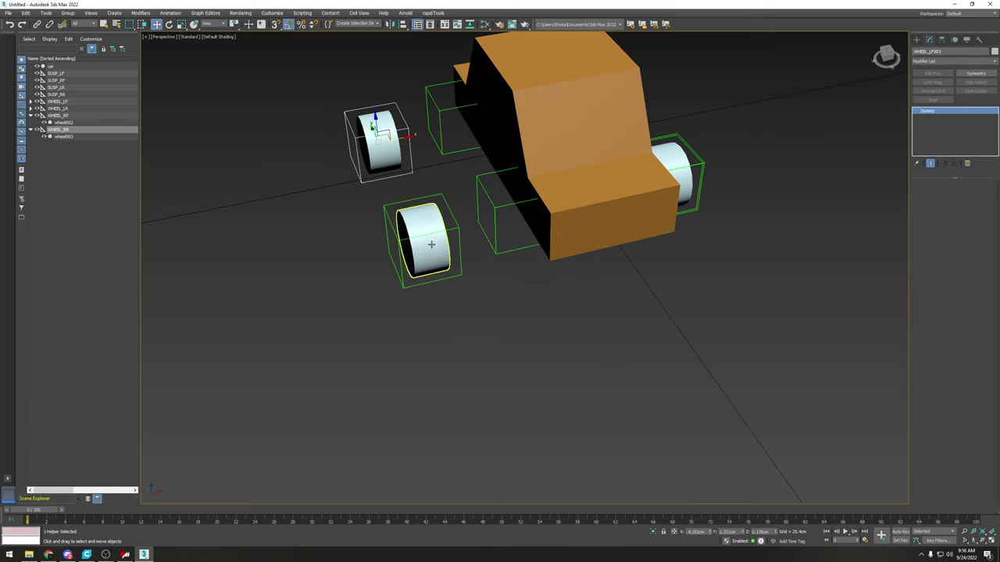
left_click(438, 246)
key("Page_Up")
key("alt+a")
left_click(76, 82)
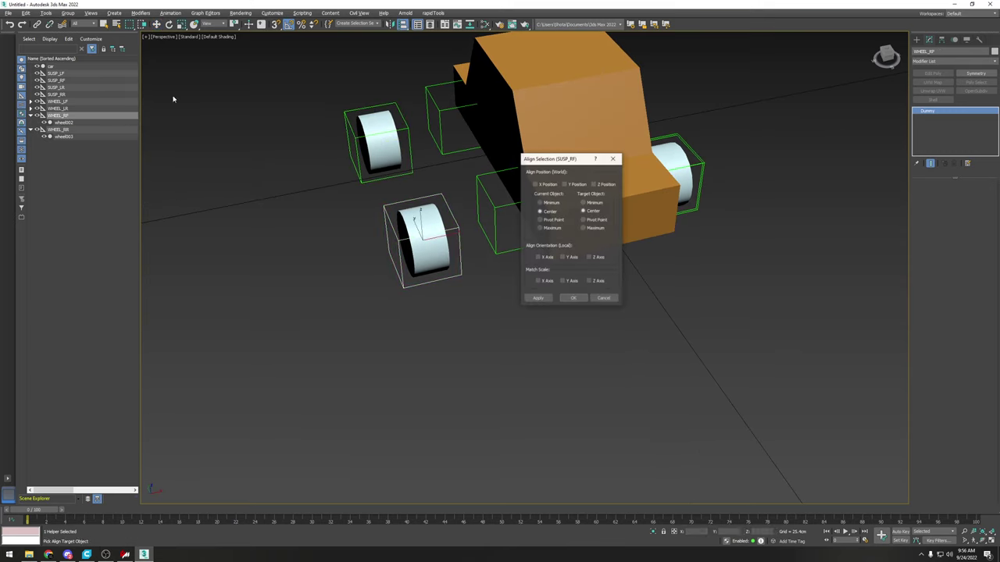
left_click(539, 185)
left_click(567, 185)
left_click(603, 186)
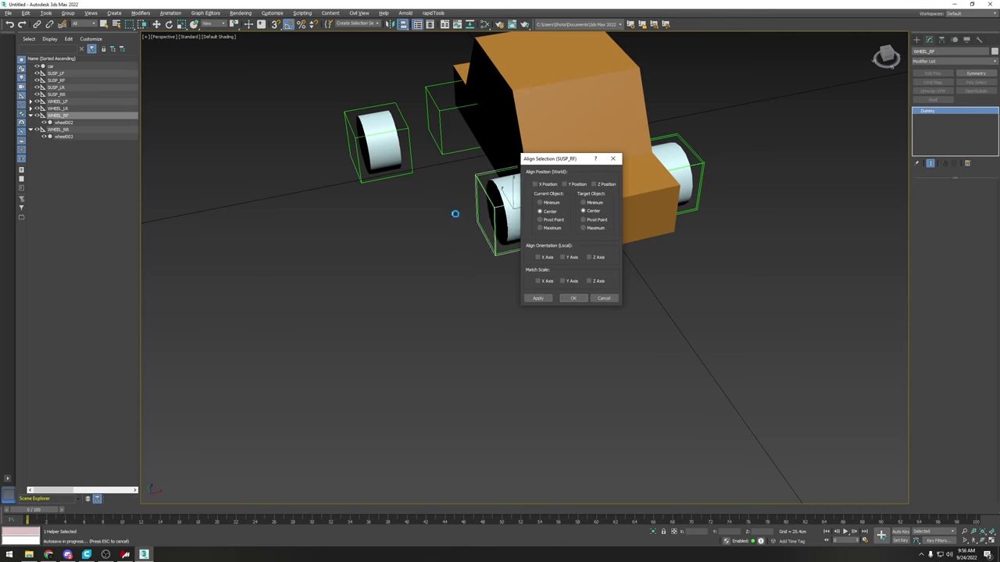
left_click(573, 298)
Step: Align the WHEEL_RR dummy centre-to-centre with SUSP_RR on the X, Y and Z positions
left_click(397, 177)
key("alt+a")
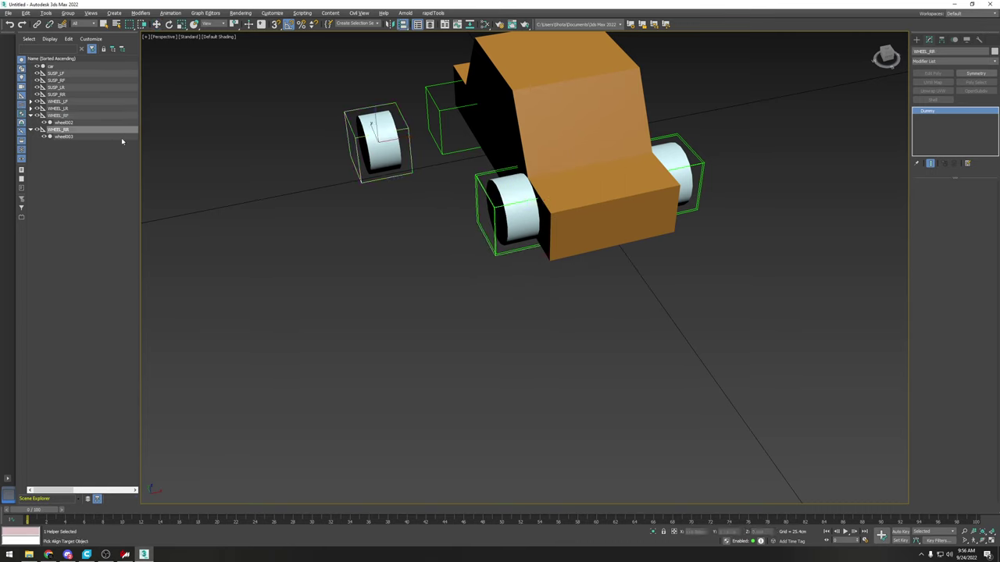
left_click(69, 93)
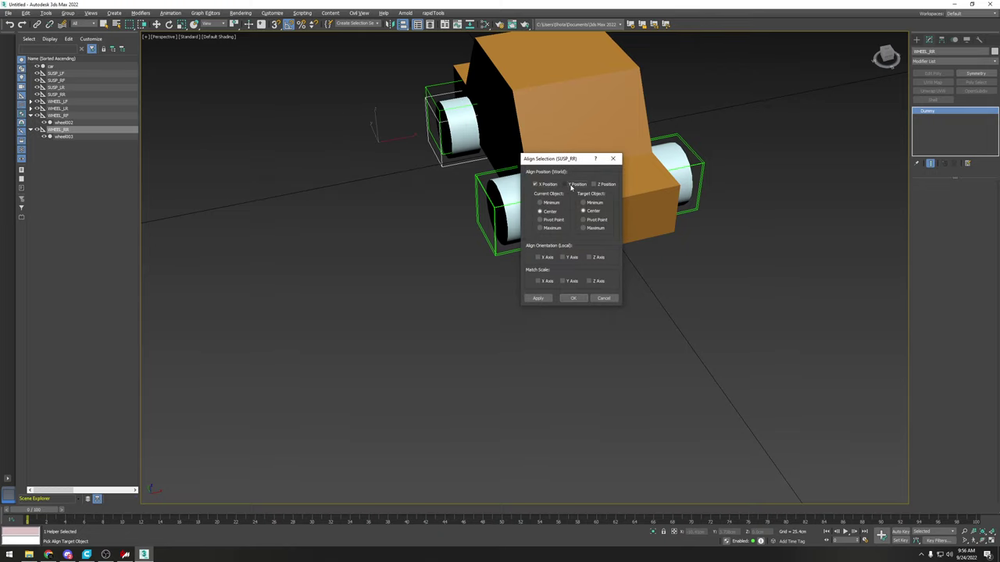
left_click(573, 298)
scroll(513, 212, "up", 3)
middle_click_drag(513, 212, 508, 294, "alt")
middle_click_drag(508, 293, 569, 289, "alt")
scroll(502, 257, "down", 4)
middle_click_drag(505, 250, 608, 243, "alt")
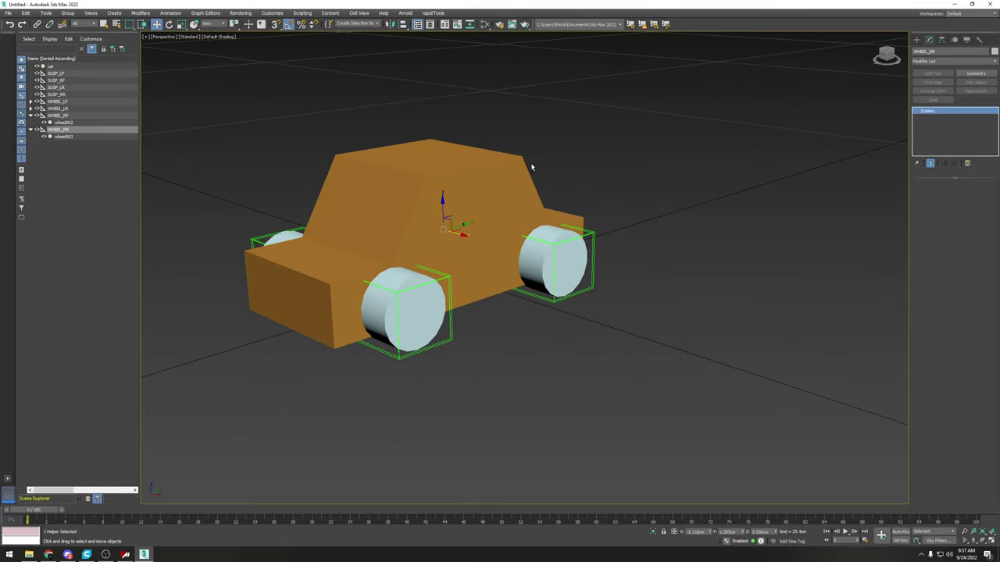
middle_click_drag(528, 166, 481, 166, "alt")
Step: Create a dummy helper above the car's roof
left_click(398, 190)
middle_click_drag(399, 190, 422, 185, "alt")
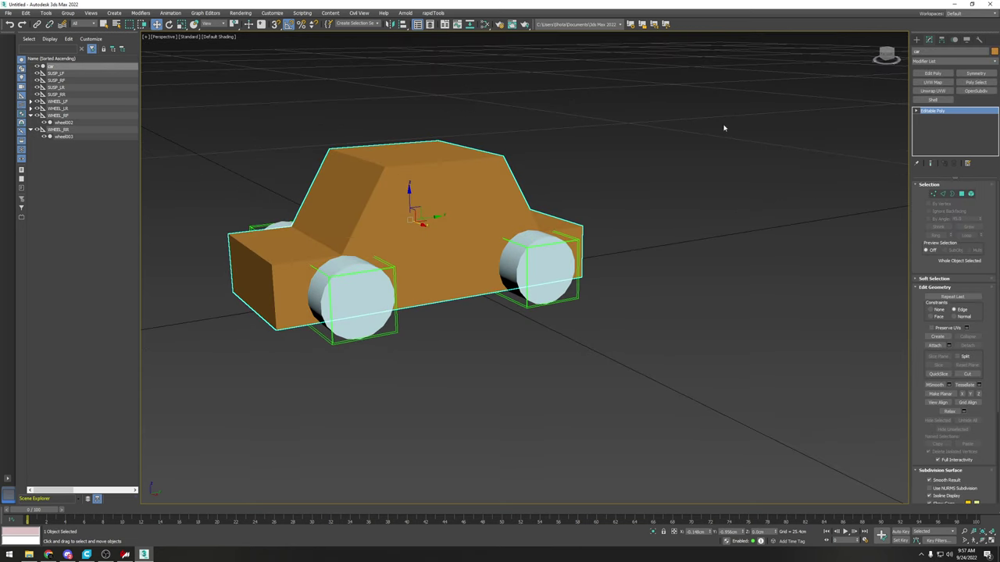
left_click(916, 39)
left_click(932, 92)
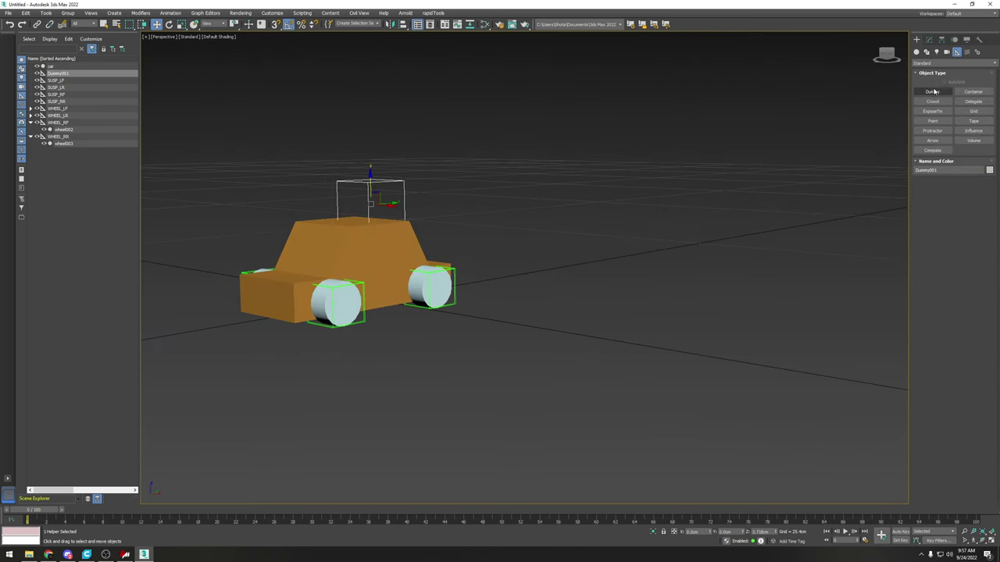
Step: Draw a thin tube beside the car as the steering wheel ring
left_click(916, 51)
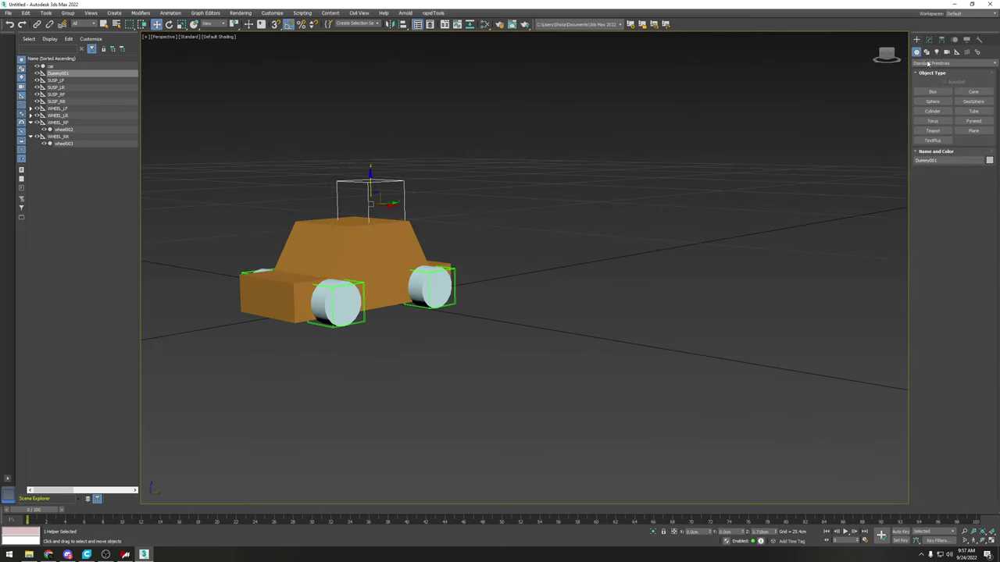
scroll(550, 226, "down", 3)
left_click_drag(649, 312, 703, 313)
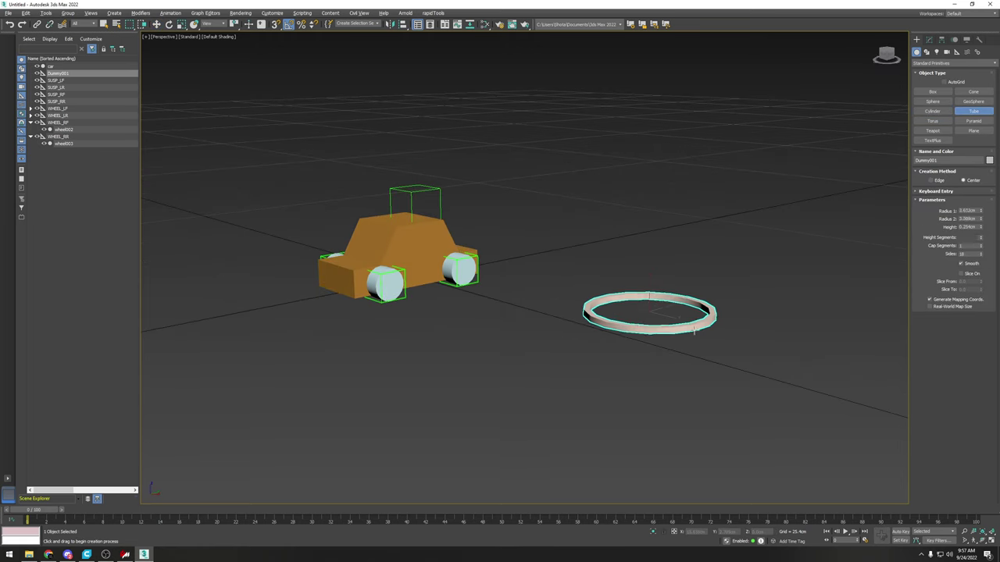
left_click(678, 310)
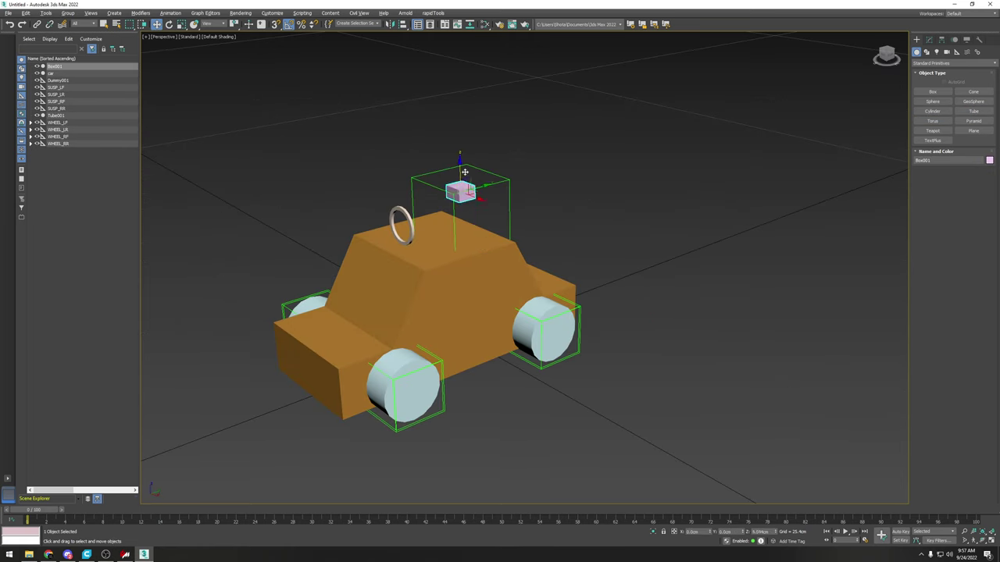
Step: Select the steering wheel ring and, at polygon level, pick a face on its inner side
middle_click_drag(438, 234, 390, 227, "alt")
scroll(380, 220, "up", 5)
left_click(401, 226, "ctrl")
middle_click_drag(477, 193, 514, 197, "alt")
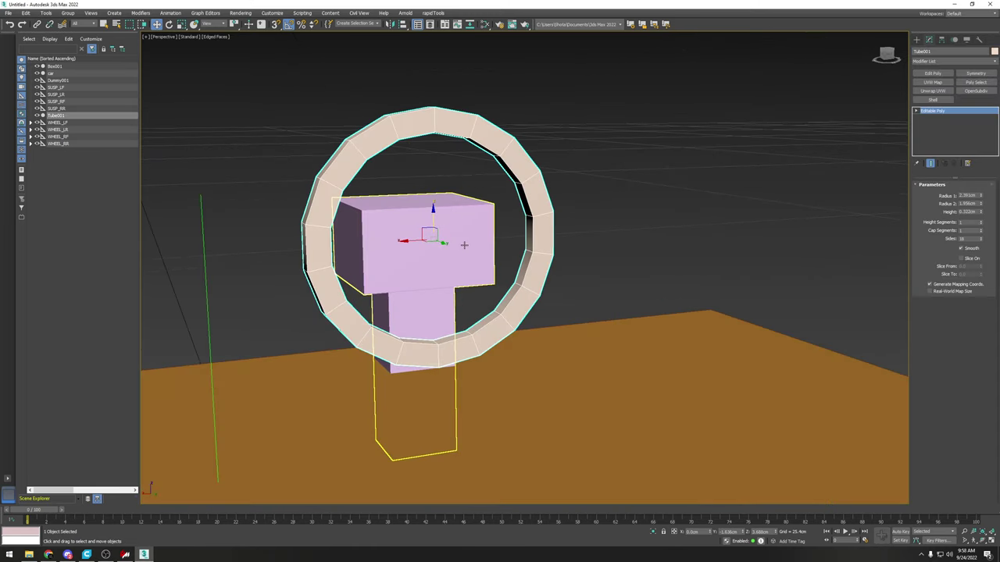
key("5")
left_click(528, 234)
middle_click_drag(528, 233, 536, 234, "alt")
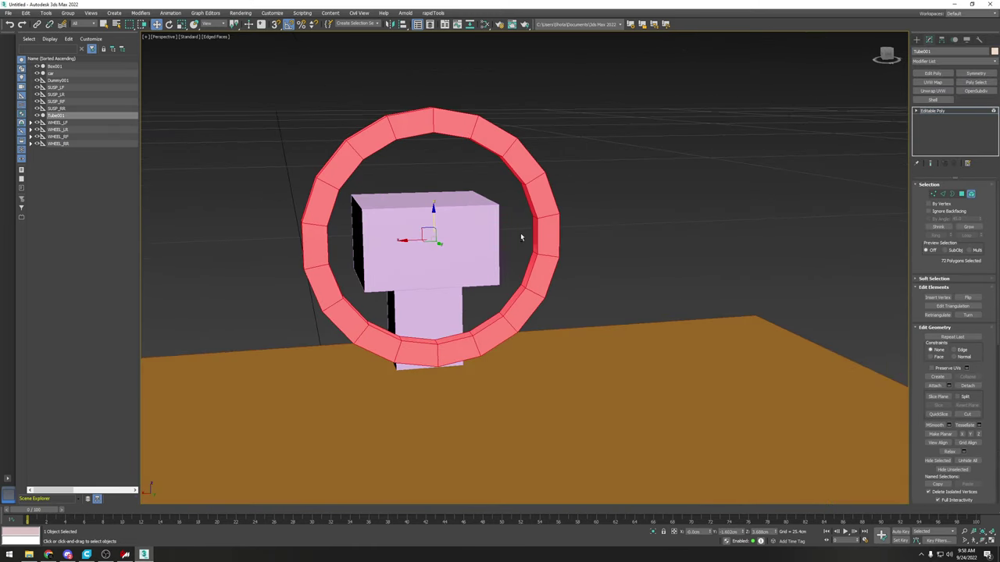
key("4")
left_click(537, 236)
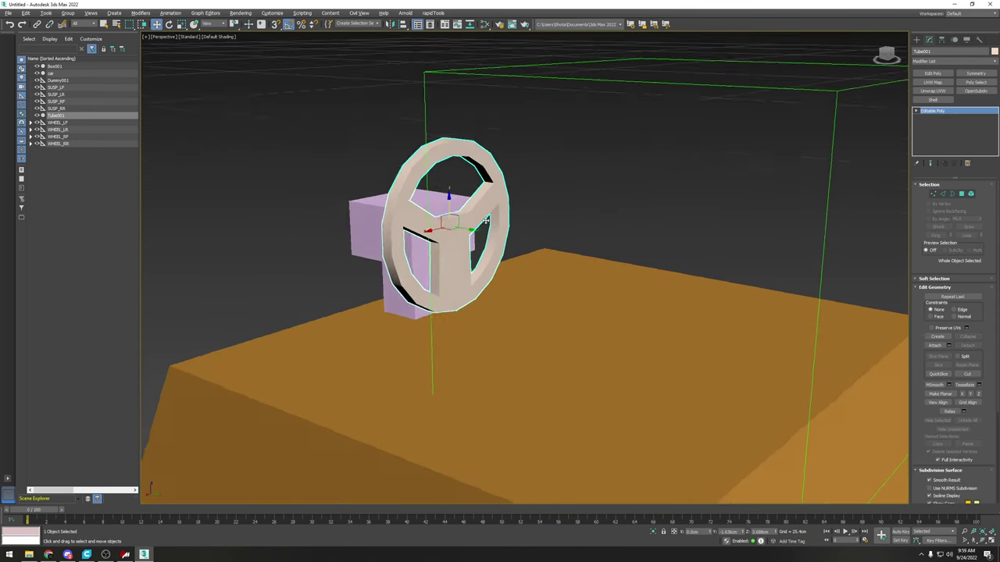
Step: Rename the dummy above the roof as STEER_HR
middle_click_drag(406, 219, 458, 214, "alt")
scroll(458, 214, "down", 2)
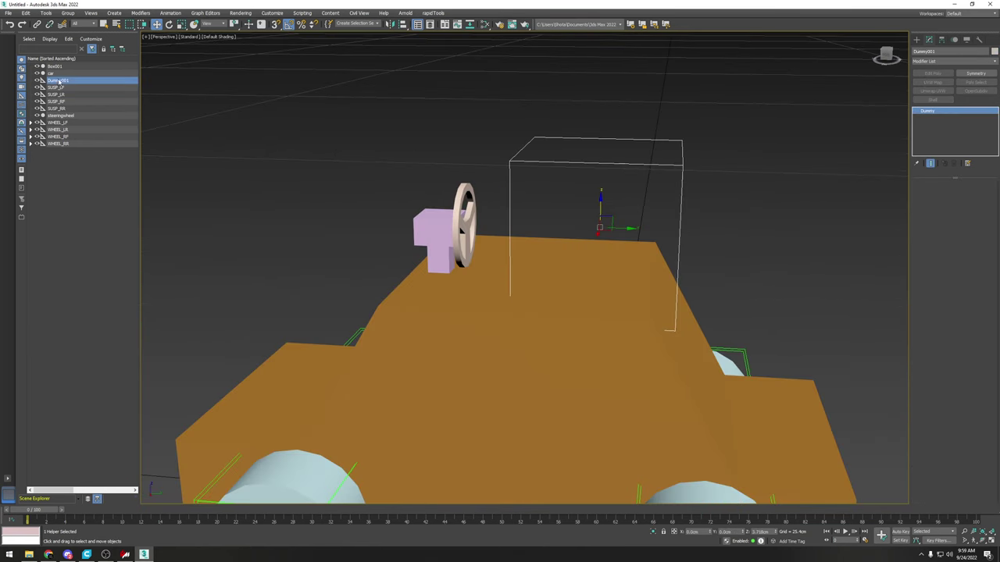
left_click(59, 81)
type("STEER_HR")
key("Return")
Step: Align the STEER_HR dummy centre-to-centre with the steeringwheel object on the X, Y and Z positions
middle_click_drag(969, 375, 968, 391, "alt")
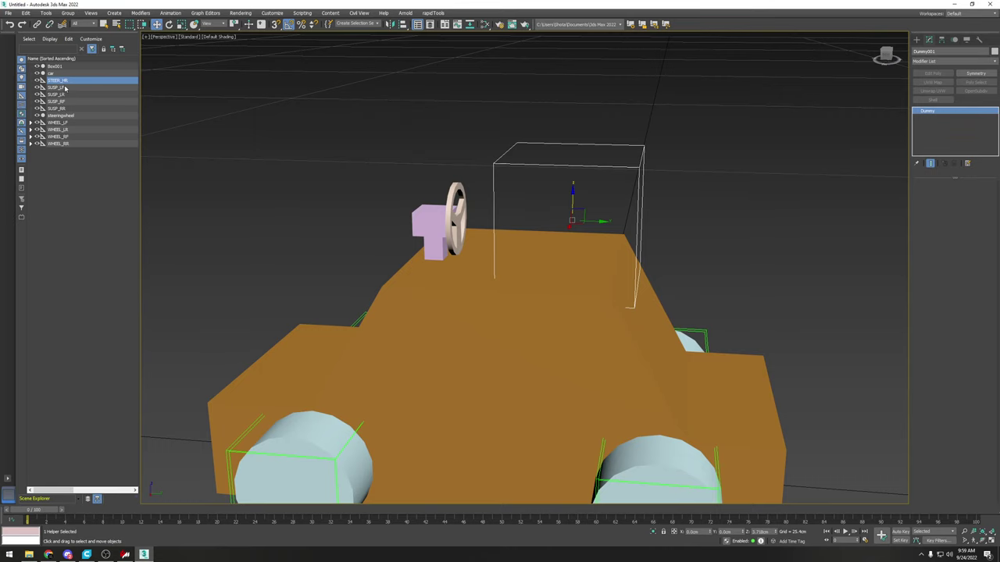
mouse_move(604, 223)
left_mouse_down()
mouse_move(623, 223)
mouse_move(599, 223)
left_mouse_up()
key("alt+a")
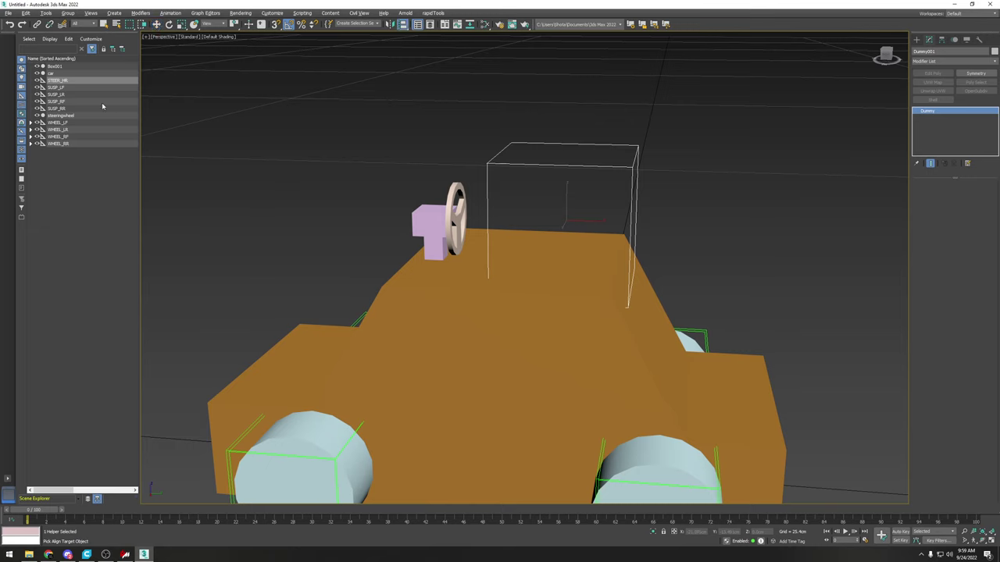
left_click(72, 115)
left_click(553, 184)
left_click(577, 184)
left_click(606, 184)
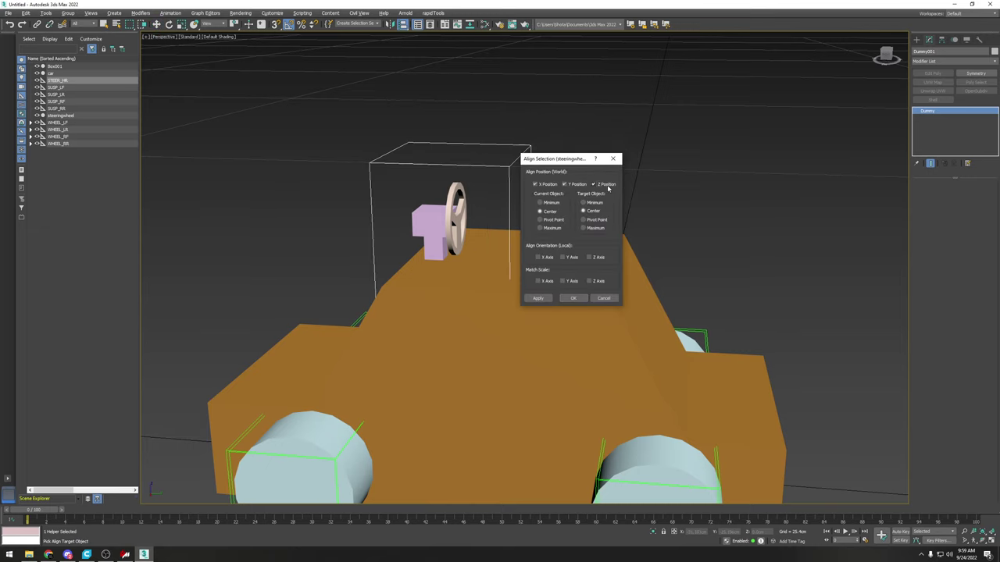
left_click(571, 298)
Step: Scale the STEER_HR dummy down uniformly until it closely surrounds the steering wheel
scroll(500, 226, "up", 4)
middle_click_drag(516, 227, 408, 183, "alt")
scroll(428, 189, "down", 2)
key("e")
key("r")
left_click_drag(453, 206, 460, 241)
key("w")
middle_click_drag(460, 240, 471, 211, "alt")
scroll(471, 211, "down", 5)
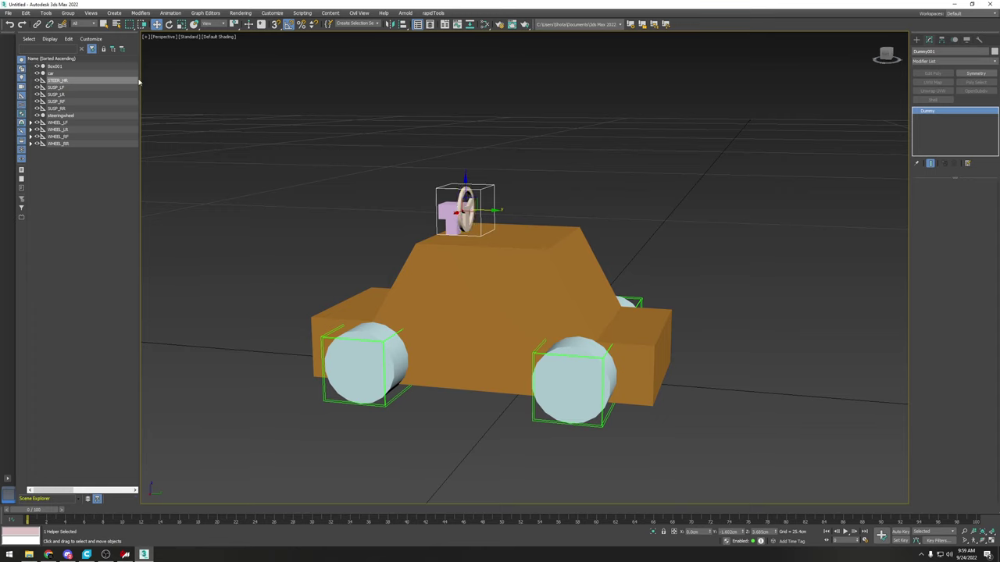
Step: Link the steeringwheel object to the STEER_HR dummy as its child
left_click_drag(62, 115, 72, 81)
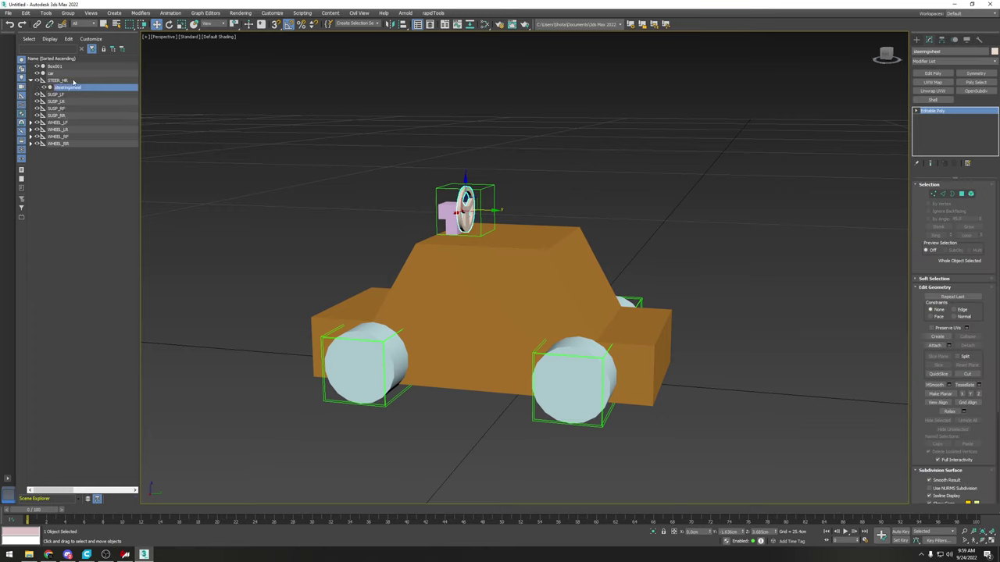
left_click(72, 81)
middle_click_drag(507, 205, 467, 203, "alt")
scroll(464, 203, "up", 3)
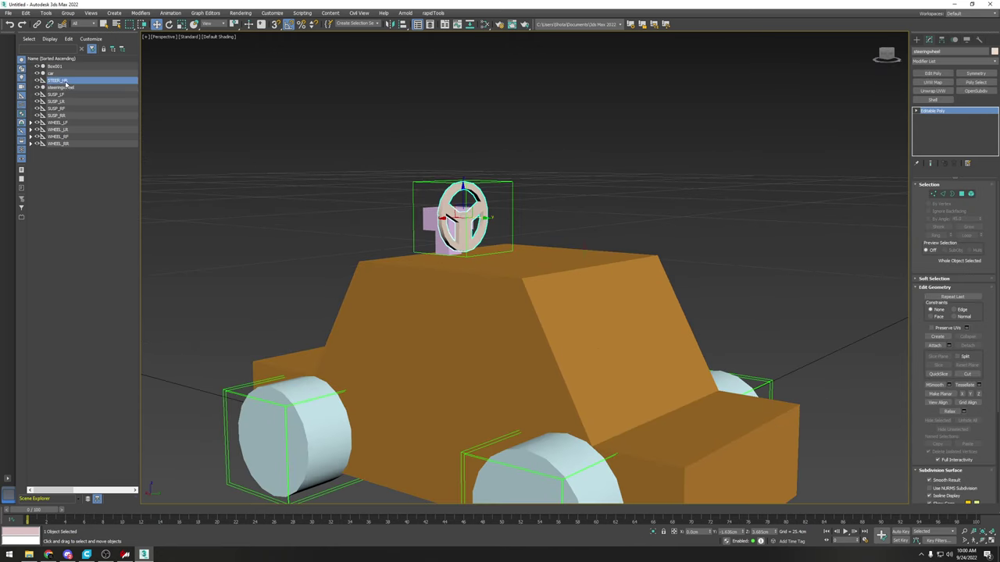
right_click(78, 81)
left_click(45, 89)
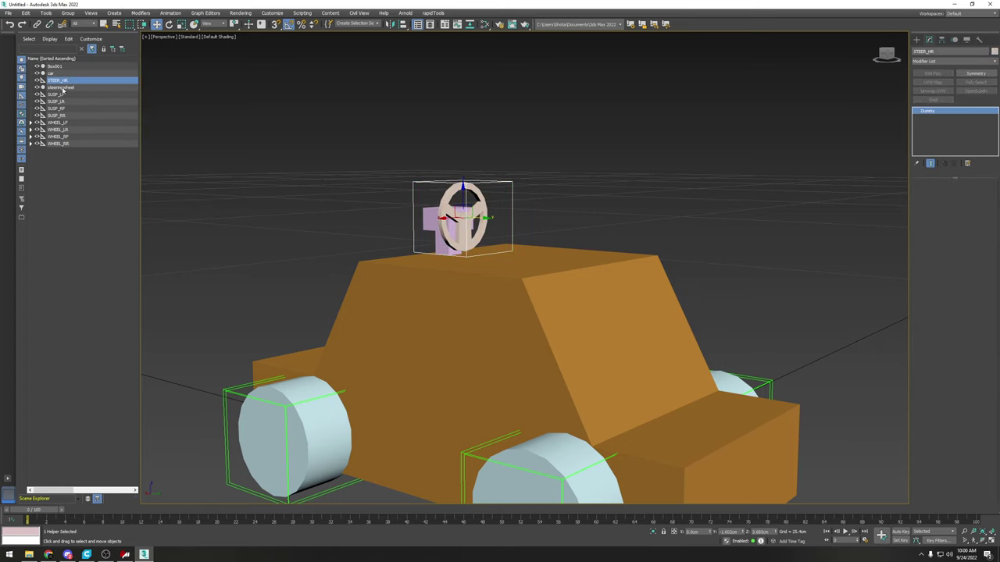
right_click(80, 87)
mouse_move(136, 108)
left_click(166, 113)
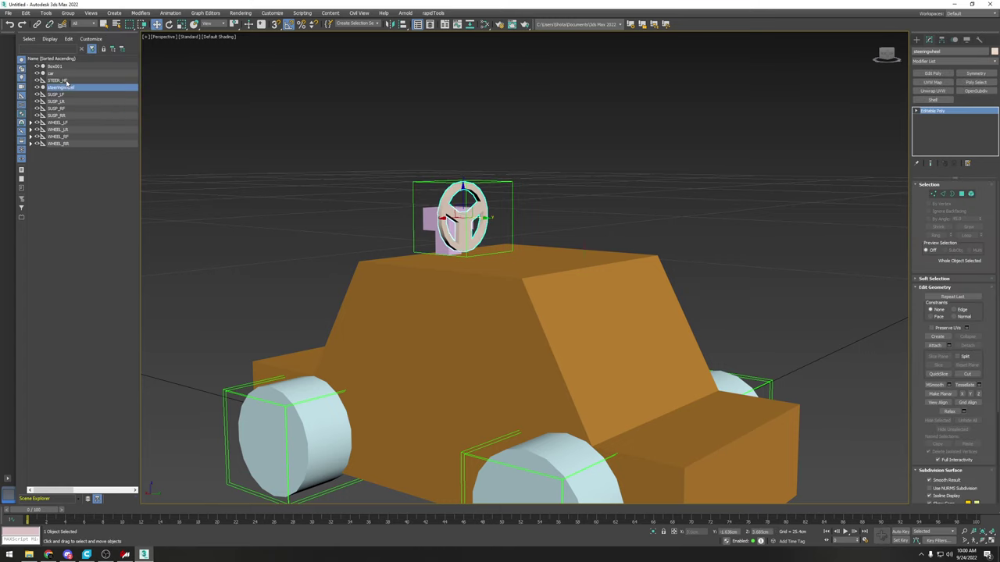
left_click(68, 81)
Step: Try rotating the STEER_HR dummy in the Local coordinate system to test the steering motion, and cancel the rotation
key("z")
left_click(169, 24)
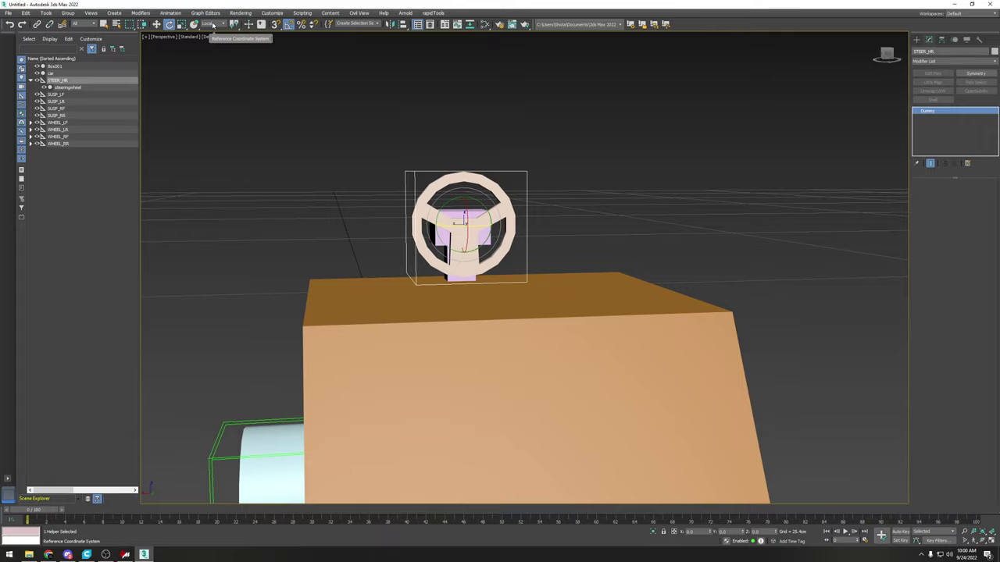
left_click_drag(491, 225, 546, 236)
right_click(545, 236)
key("w")
middle_click_drag(545, 236, 467, 181, "alt")
left_click(585, 218)
scroll(574, 218, "down", 5)
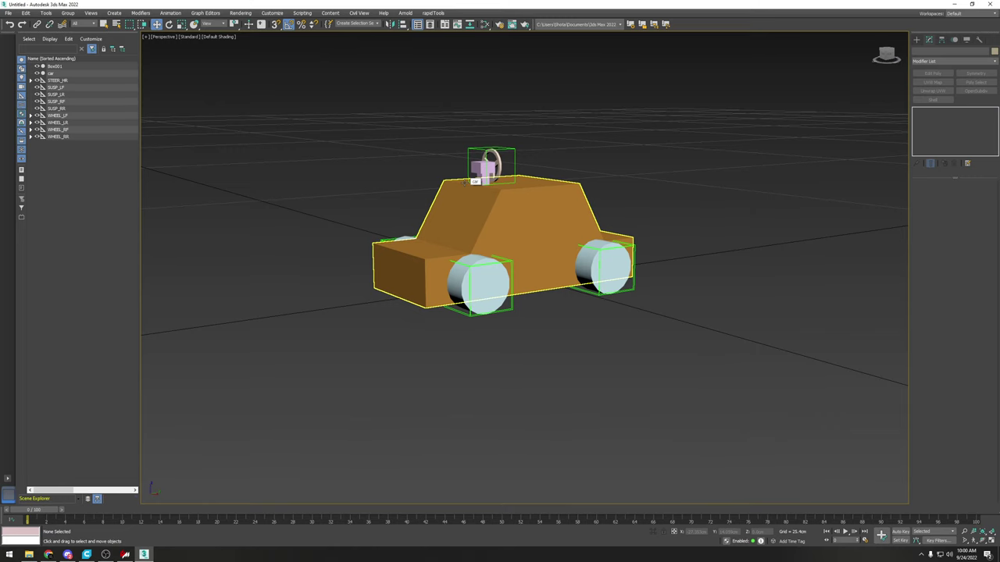
Step: Select the car body and create four Physical Materials in the Slate Material Editor
left_click(472, 182)
scroll(472, 181, "up", 3)
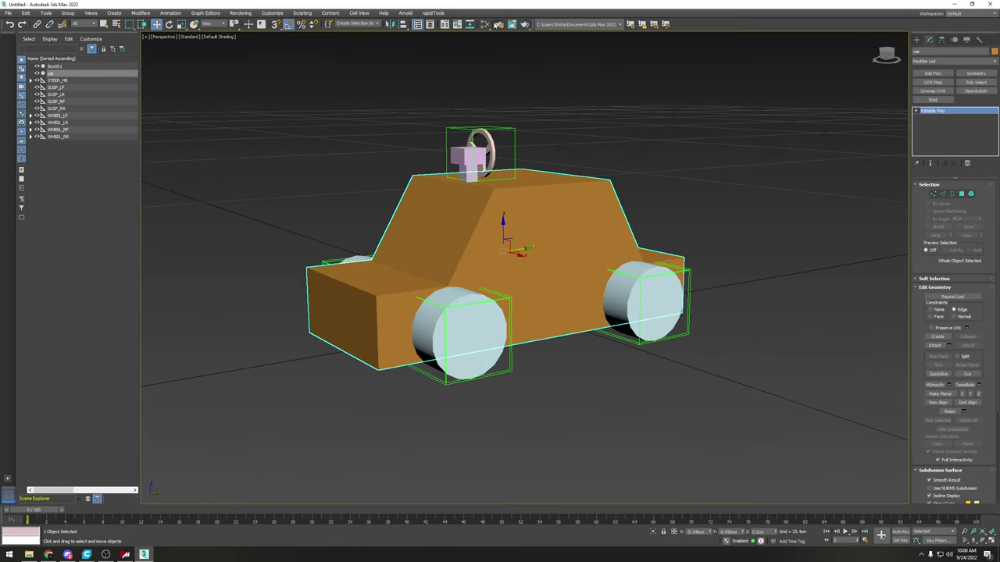
key("m")
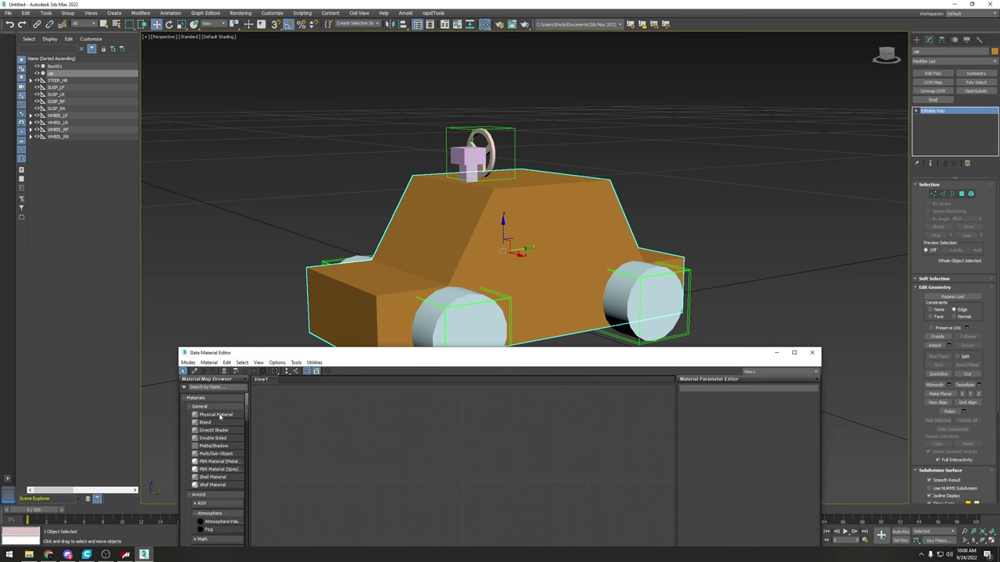
double_click(219, 416)
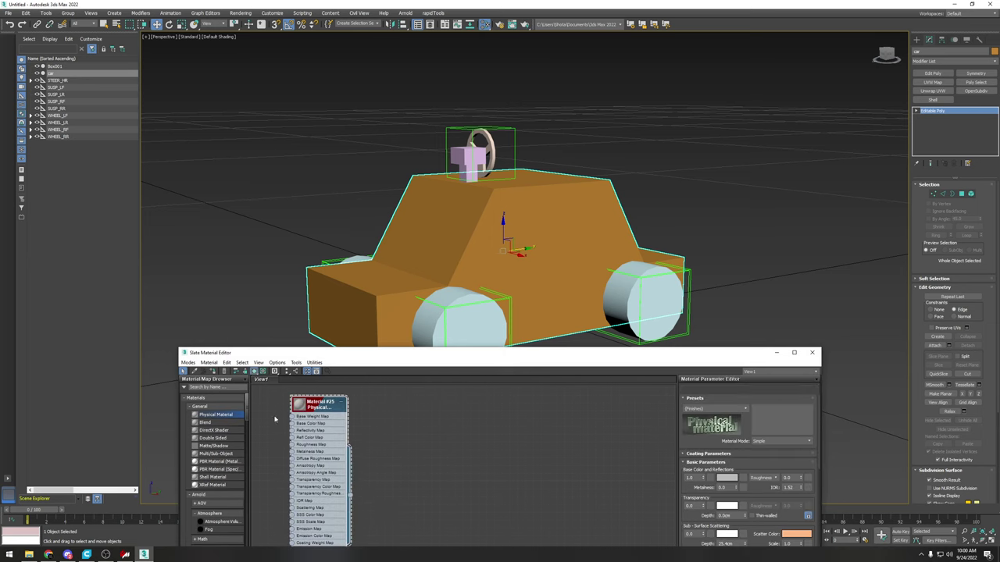
double_click(230, 416)
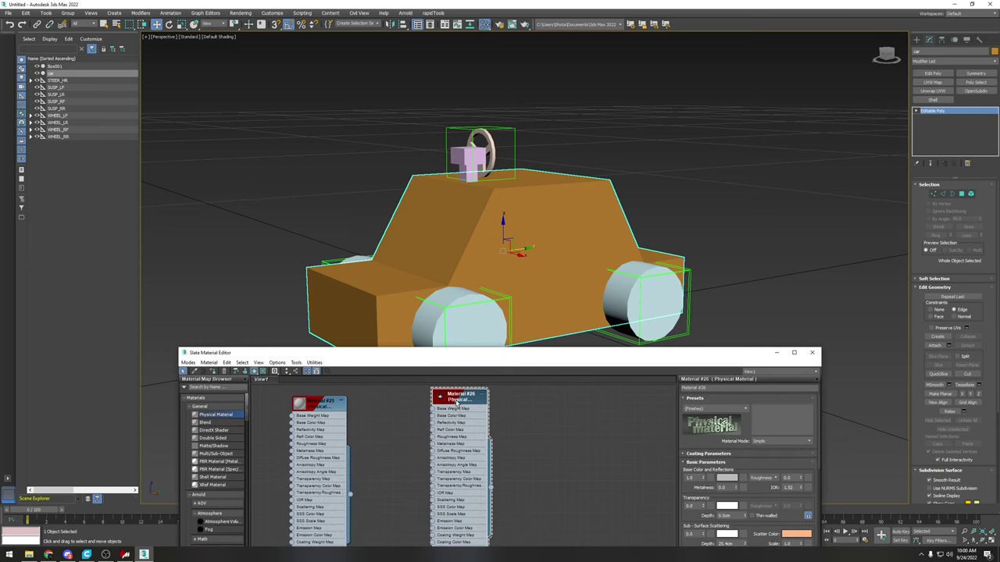
double_click(228, 416)
double_click(226, 416)
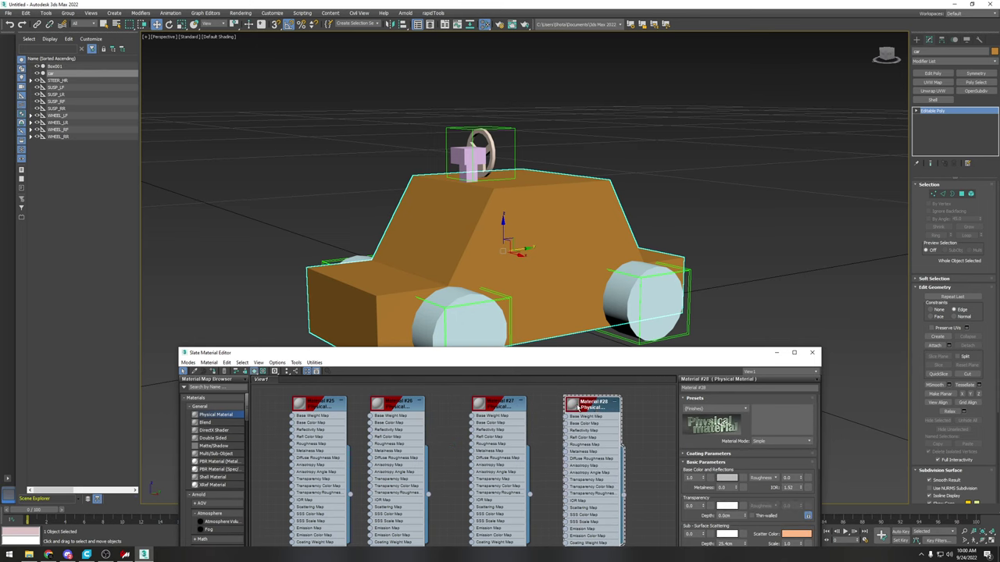
Step: Name the first material body and assign it to the car
double_click(331, 413)
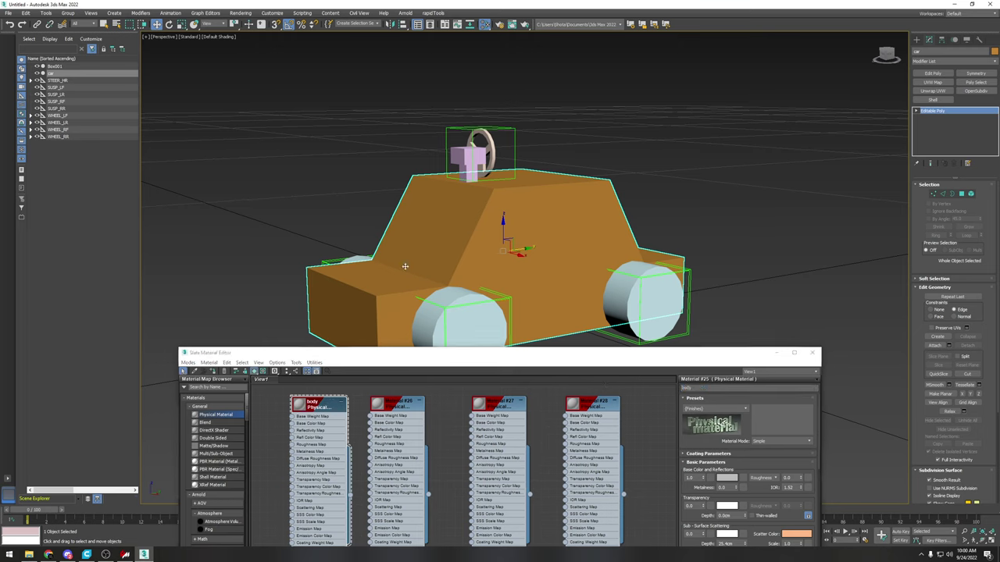
left_click(216, 371)
Step: Name the second material wheels and assign it to all four wheel objects
double_click(398, 408)
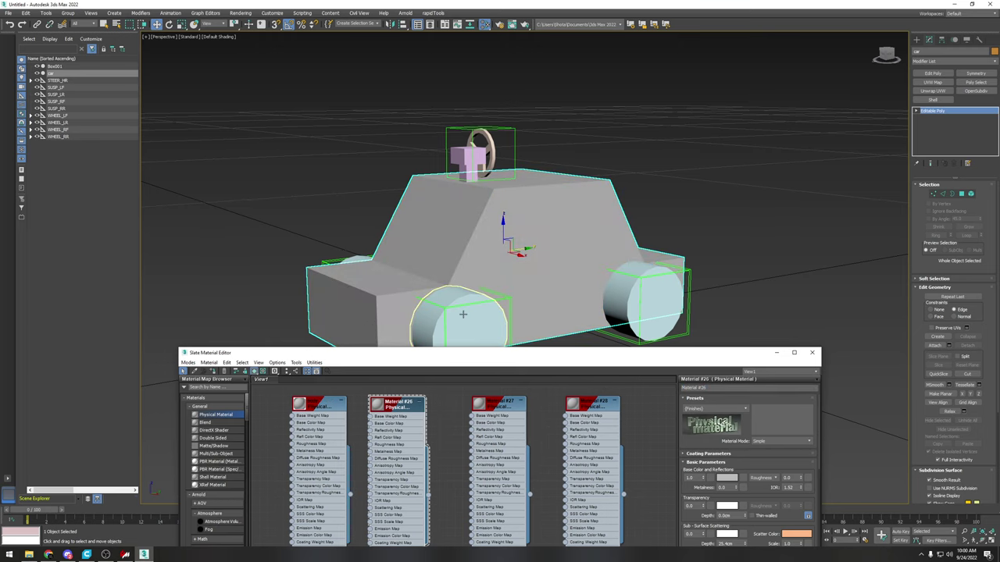
left_click(464, 315)
left_click(656, 301, "ctrl")
middle_click_drag(530, 299, 585, 275, "alt")
left_click(304, 292, "ctrl")
left_click(406, 275, "ctrl")
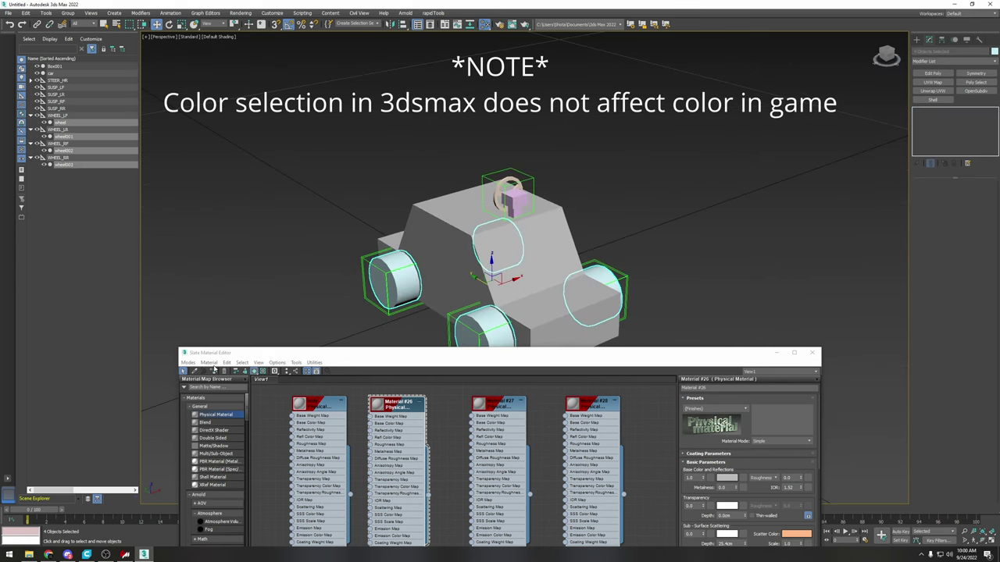
left_click(730, 387)
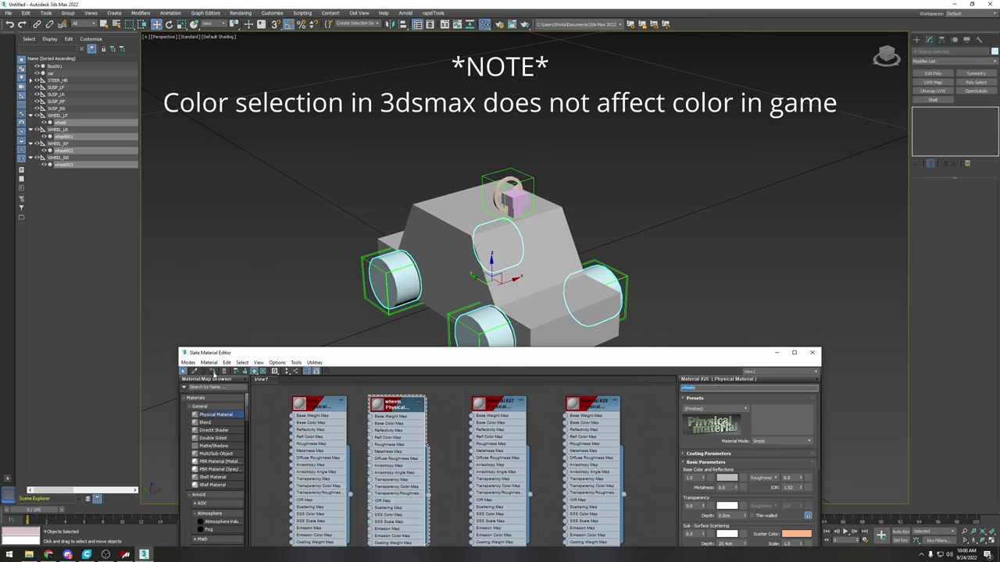
left_click(213, 373)
Step: Change the base color of the wheels material to dark grey
left_click(727, 477)
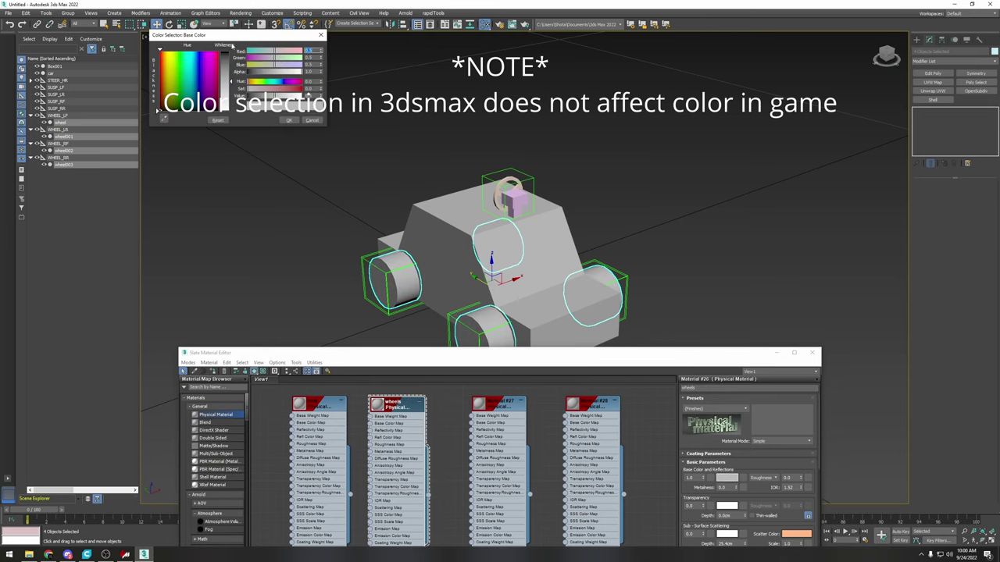
left_click(253, 94)
left_click(289, 120)
Step: Name the third material steeringwheel_column, assign it to the steering column box and give it a pink base color
middle_click_drag(559, 236, 415, 134)
left_click(457, 158)
scroll(462, 154, "up", 4)
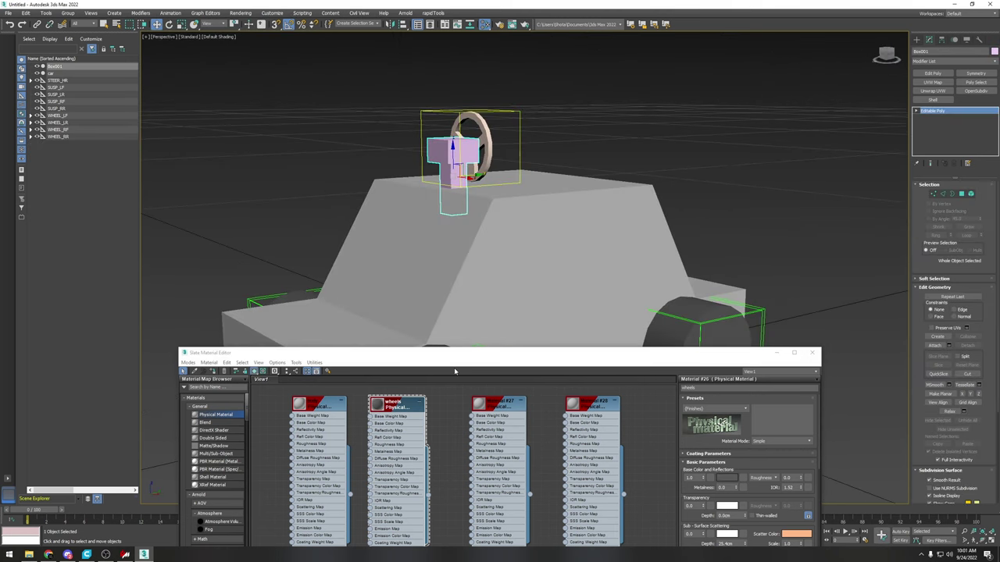
double_click(500, 404)
left_click_drag(739, 387, 613, 392)
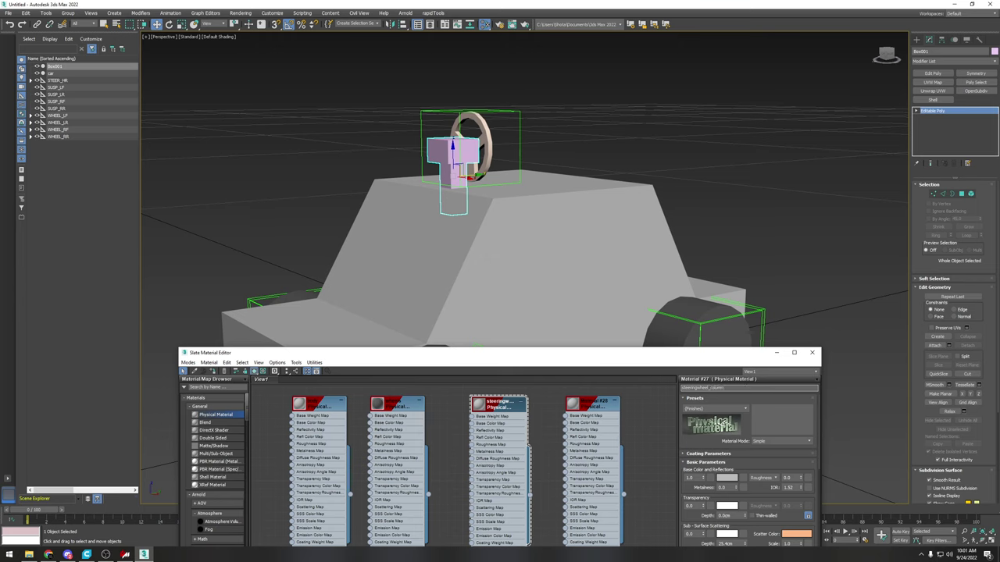
left_click(726, 477)
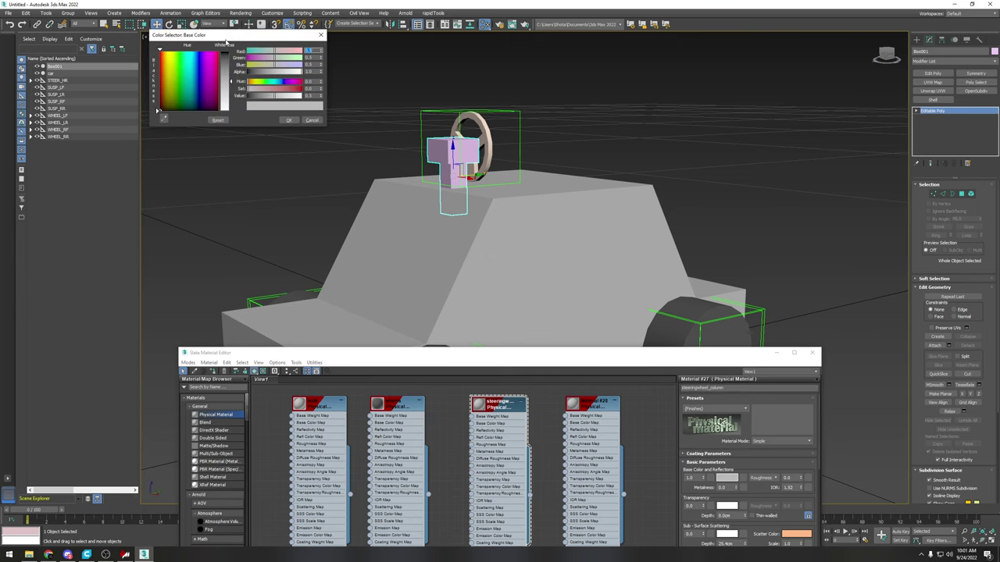
left_click(311, 121)
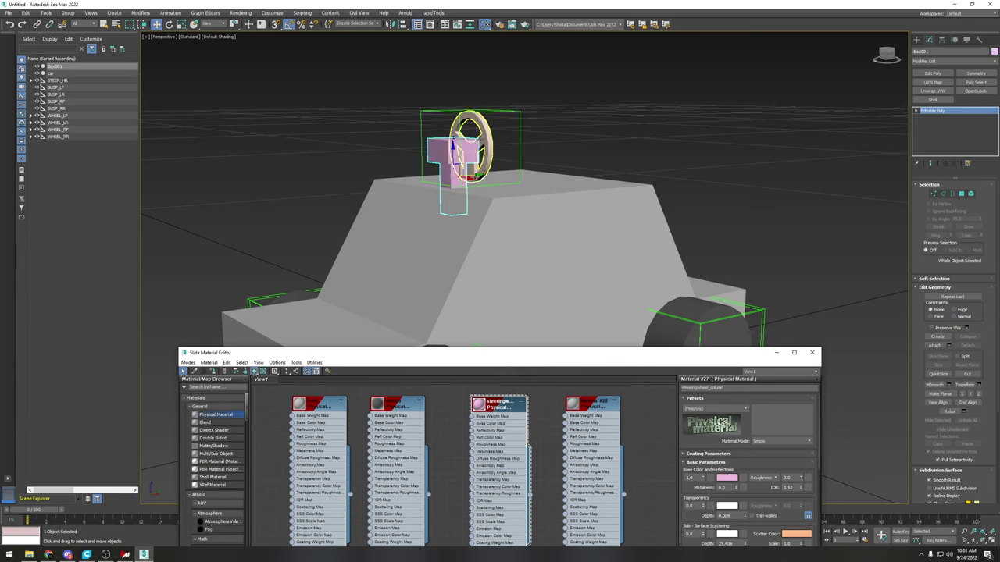
Step: Name the fourth material steeringwheel, assign it to the steering wheel object, and close the Slate Material Editor
left_click(488, 142)
left_click(604, 413)
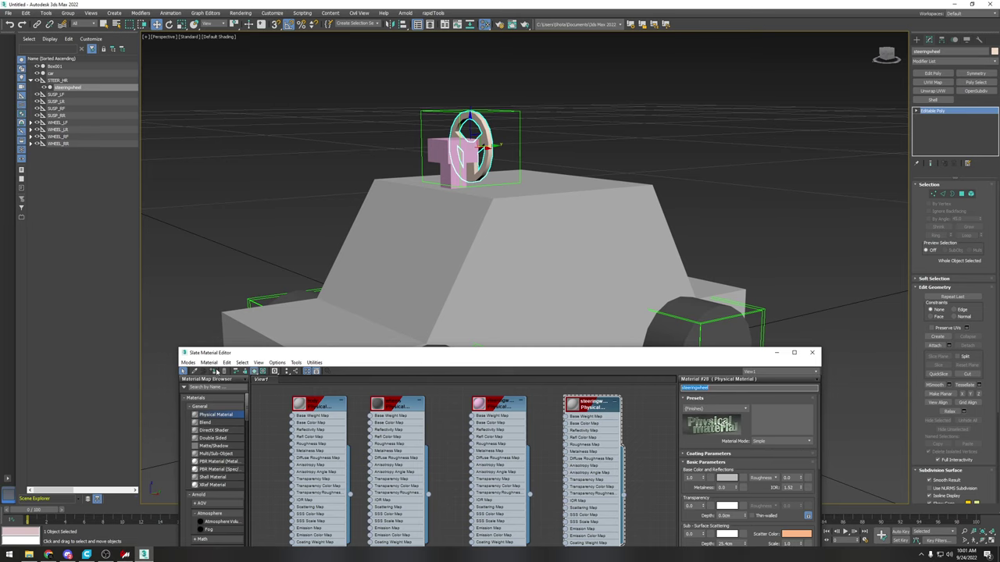
left_click(217, 373)
left_click(811, 353)
left_click(759, 192)
scroll(618, 189, "down", 3)
middle_click_drag(618, 189, 534, 226, "alt")
left_click(521, 222)
left_click(521, 221)
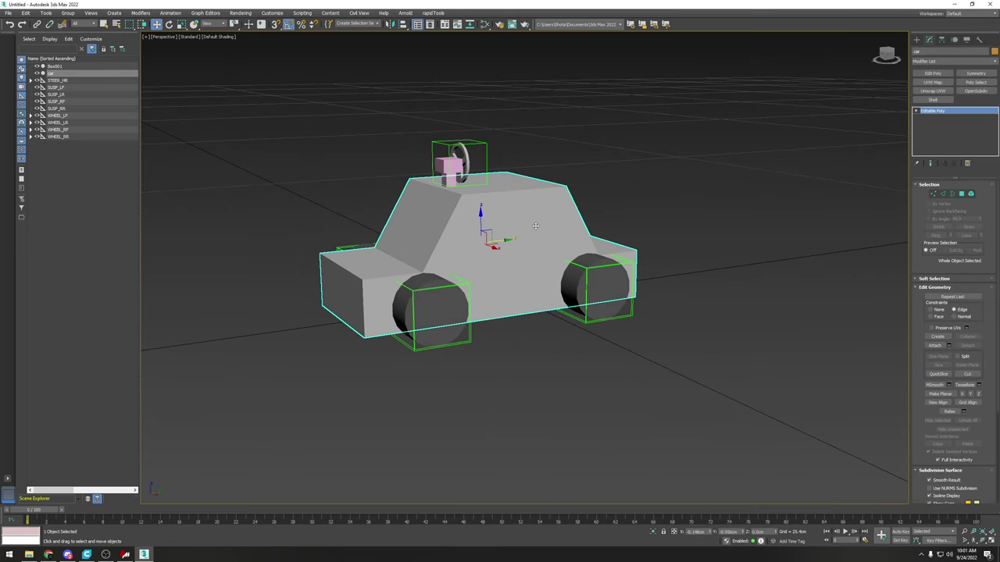
left_click(7, 13)
mouse_move(70, 128)
left_click(264, 118)
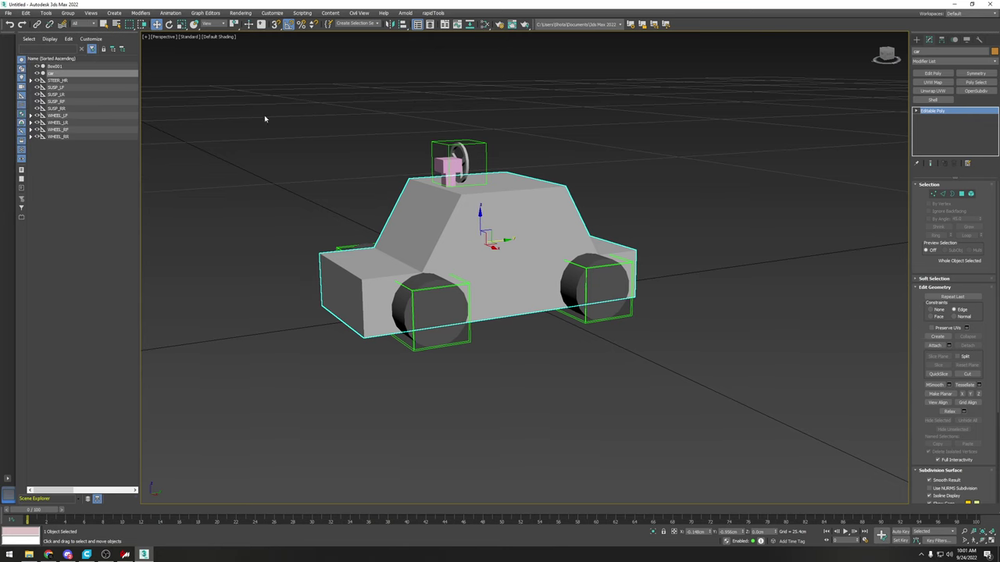
left_click(268, 120)
scroll(269, 121, "down", 3)
right_click(272, 117)
left_click(286, 86)
middle_click_drag(283, 102, 376, 163)
left_click(8, 13)
mouse_move(53, 128)
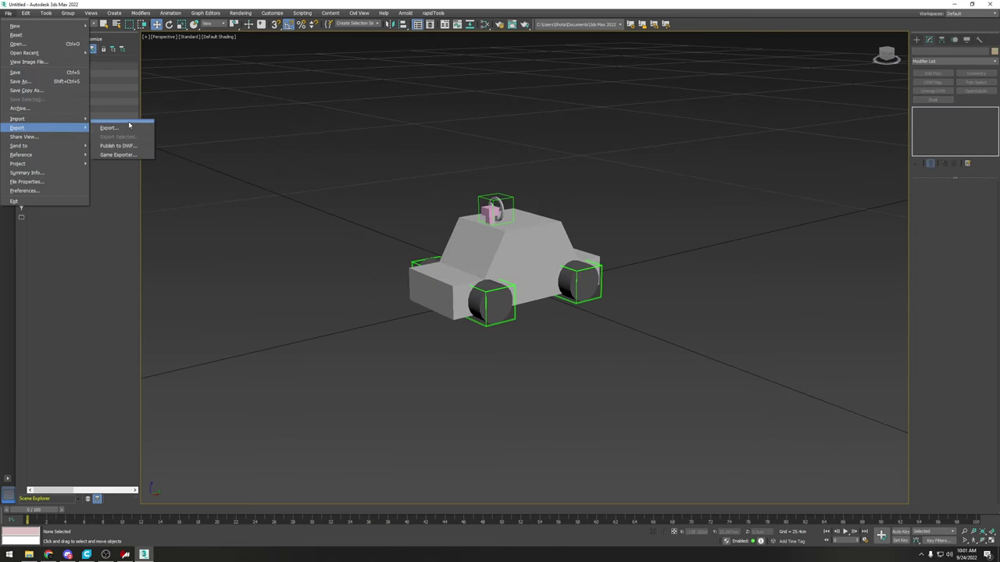
left_click(128, 122)
left_click(147, 112)
Step: Export the whole scene as an FBX file named testcar into a new testcar folder inside Current Projects, with units in inches and Y-up
left_click(8, 14)
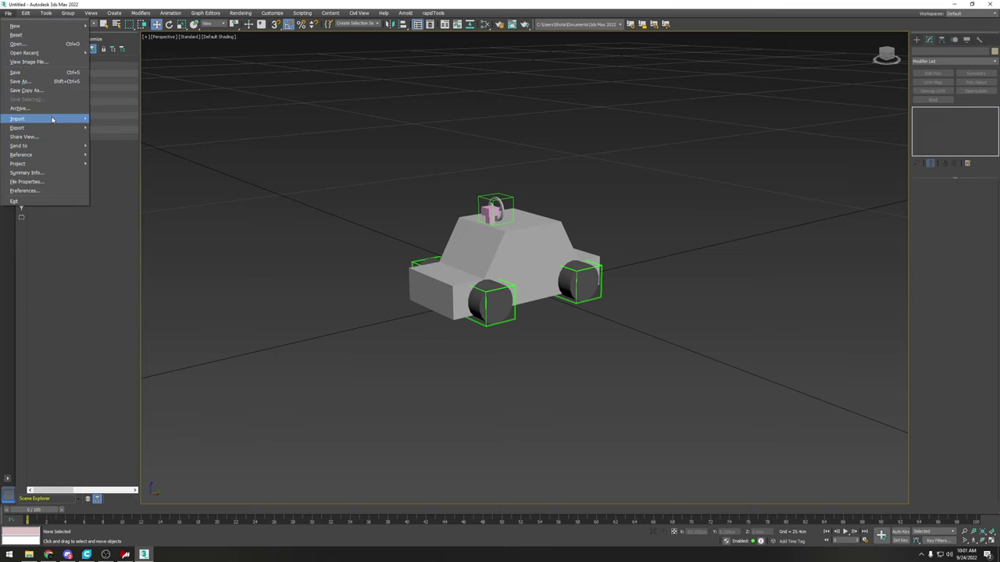
left_click(105, 128)
left_click(162, 41)
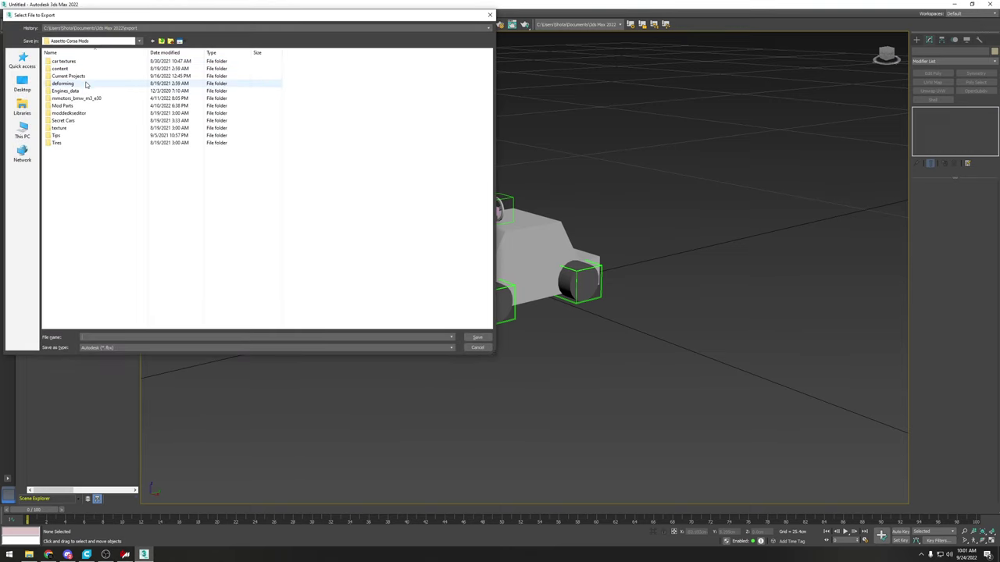
double_click(82, 77)
left_click(171, 43)
type("testca")
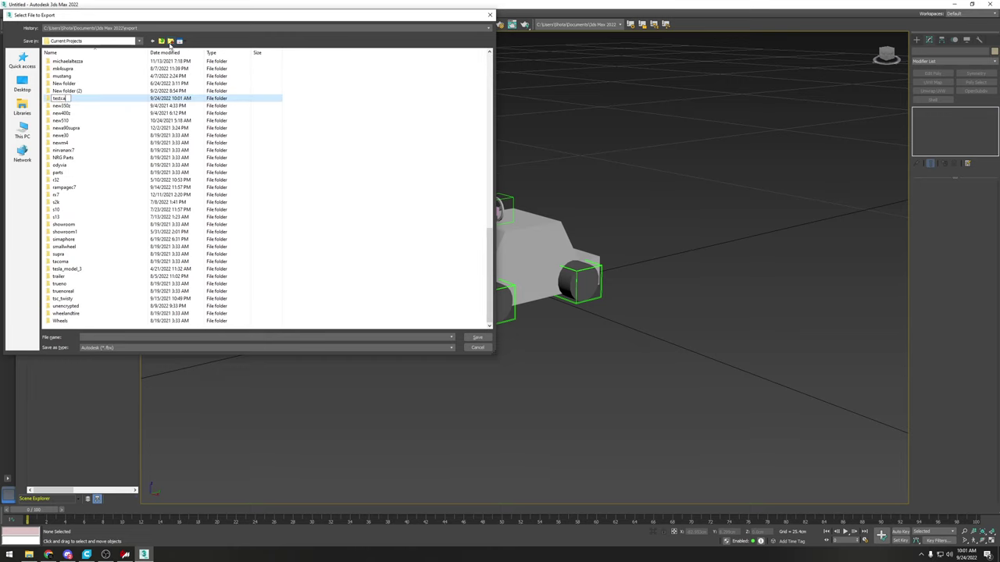
type("r")
key("Return")
double_click(91, 265)
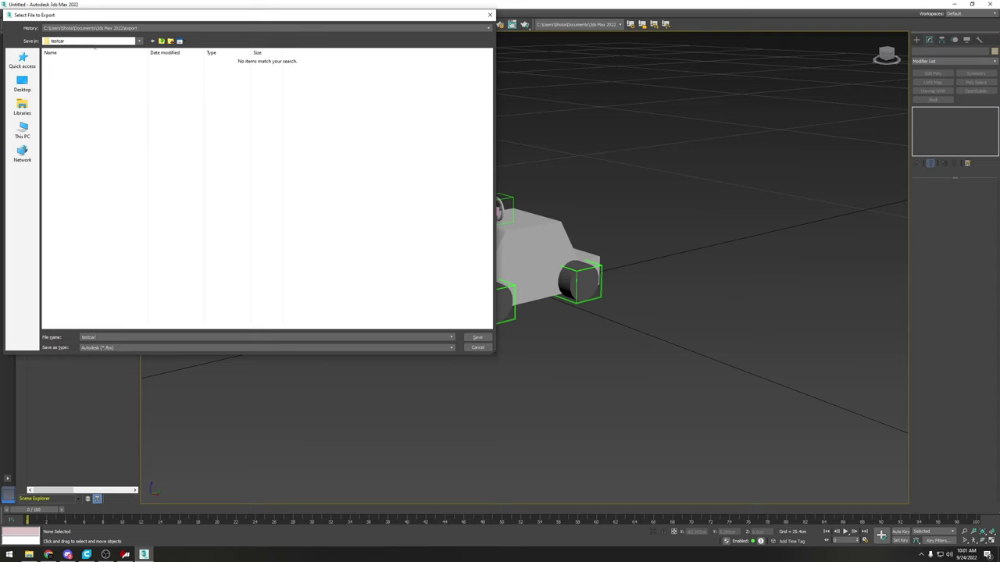
key("Return")
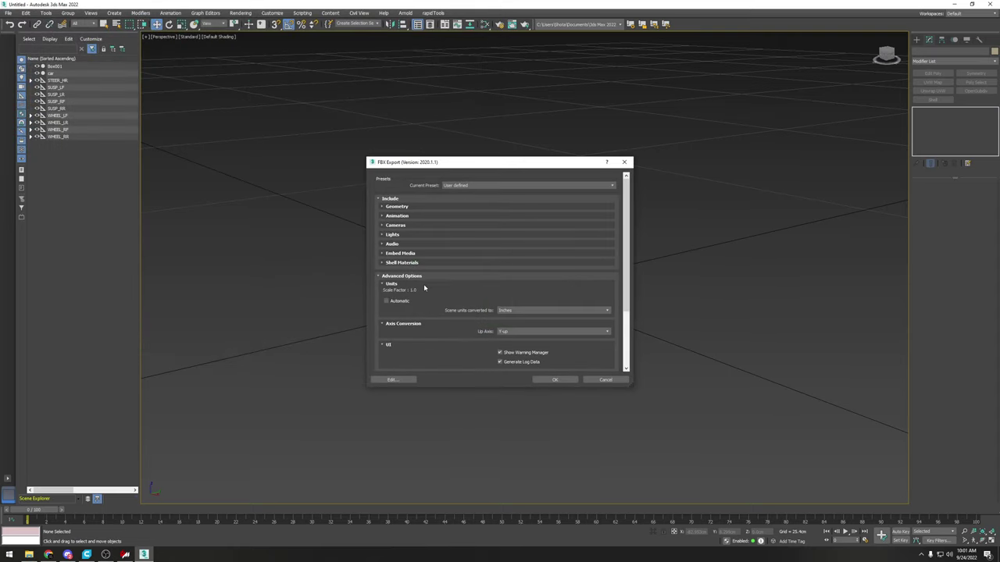
left_click(554, 380)
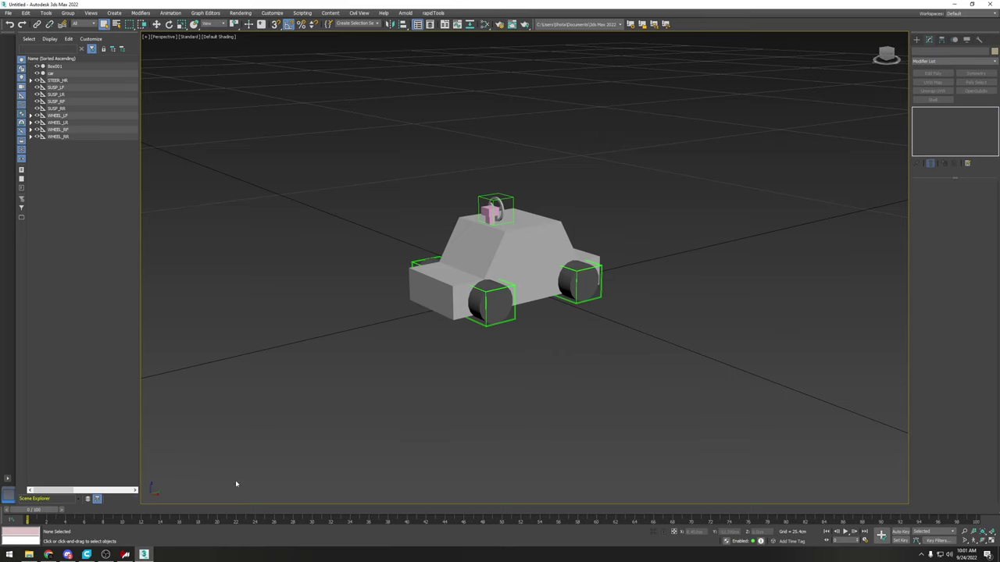
Step: Launch ksEditor and start opening an FBX model from the Assetto Corsa Mods folder
left_click(29, 555)
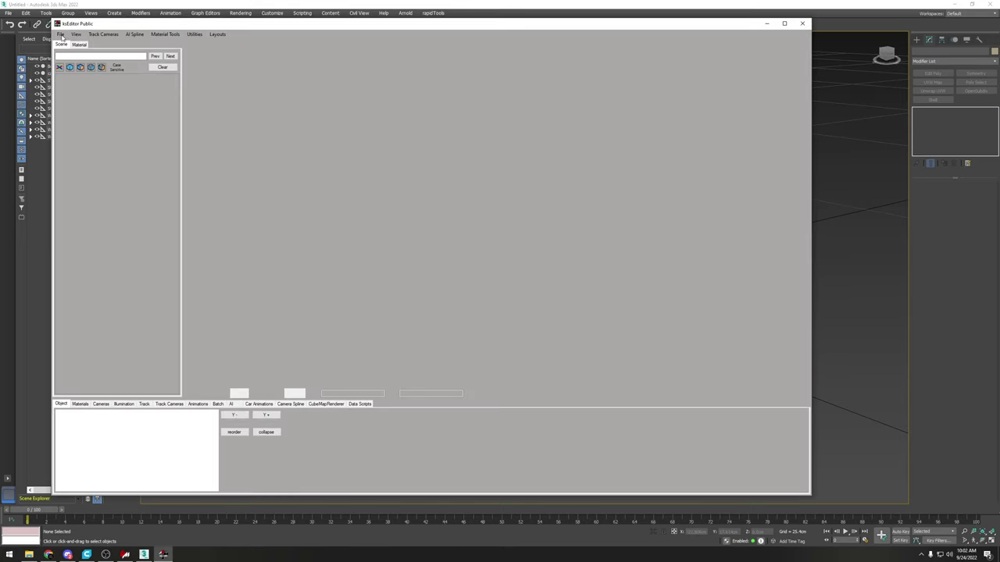
left_click(63, 34)
left_click(78, 55)
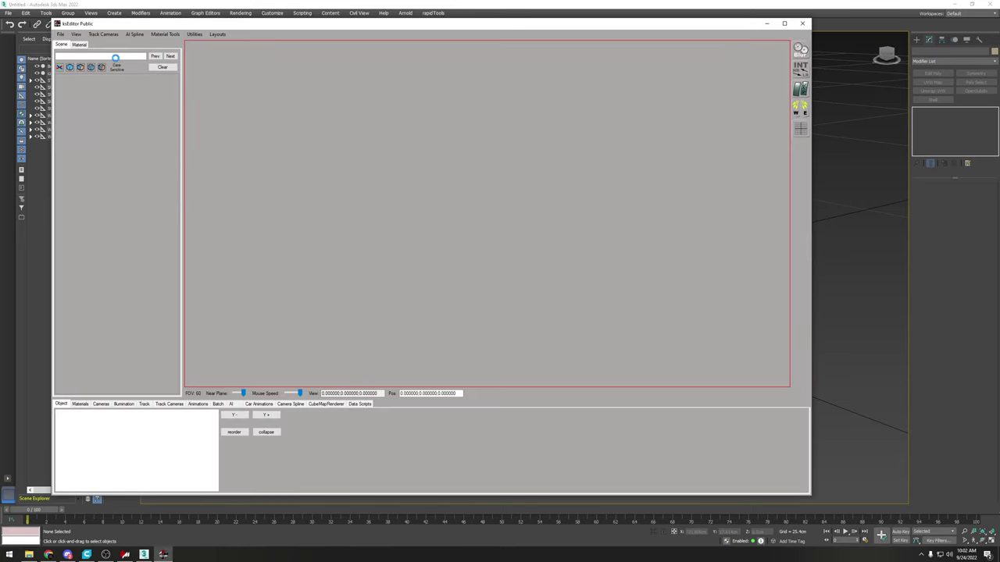
left_click(88, 122)
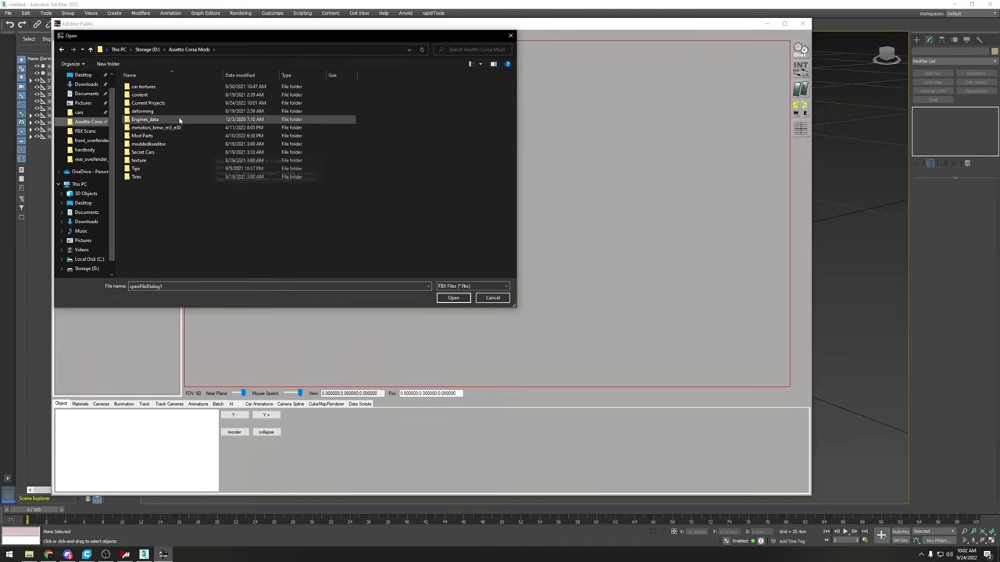
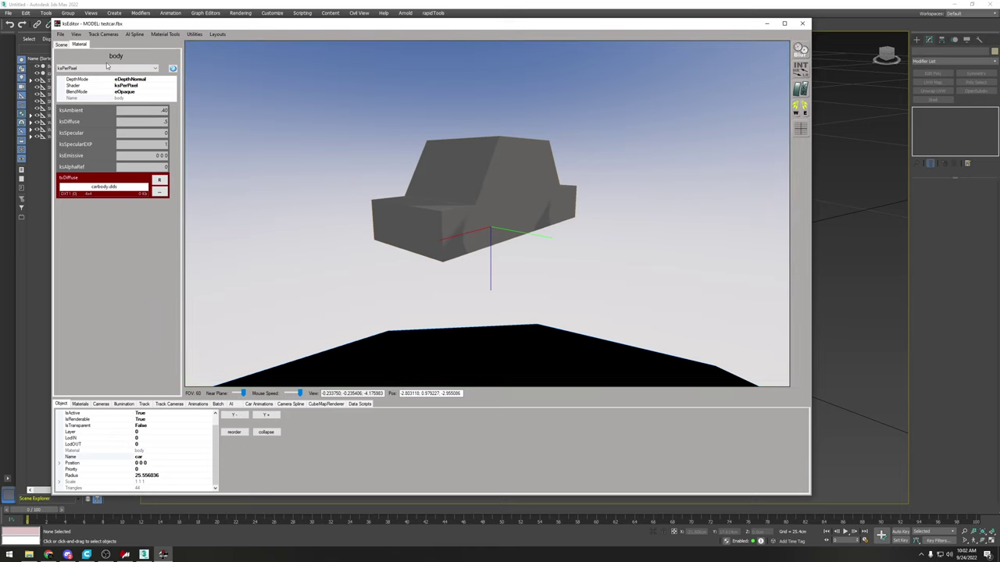
Step: Switch the body material's shader to ksPerPixelNM
left_click(104, 68)
left_click(105, 67)
left_click(113, 69)
left_click(117, 142)
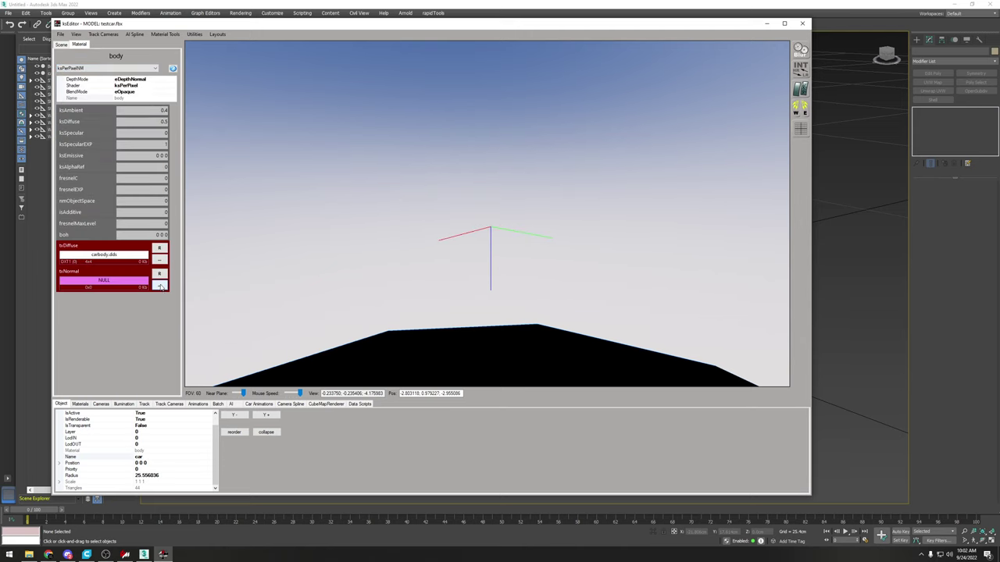
Step: Add body_flat.dds to the testcar texture folder and load it as the body material's txNormal texture
left_click(160, 285)
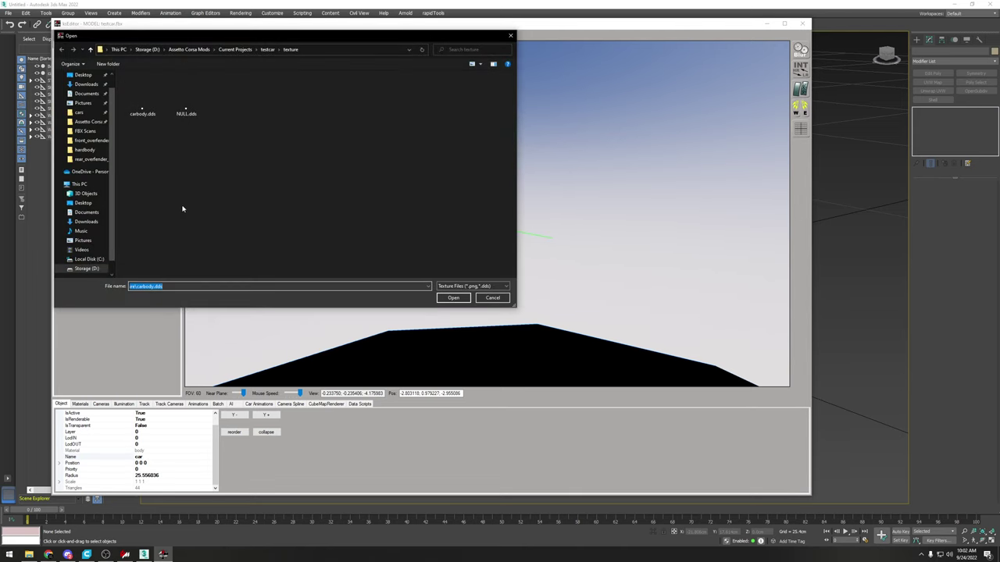
left_click(29, 554)
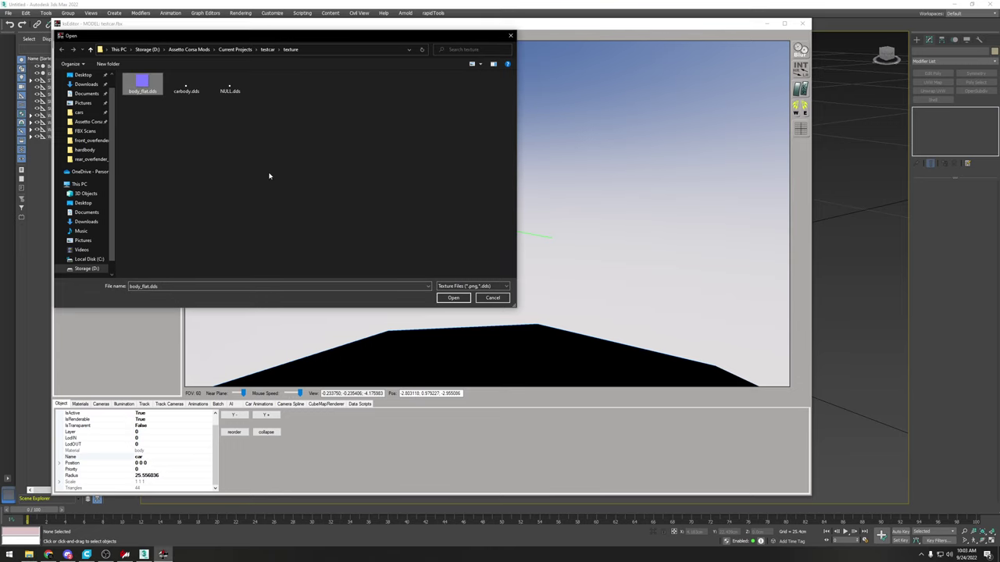
left_click(270, 175)
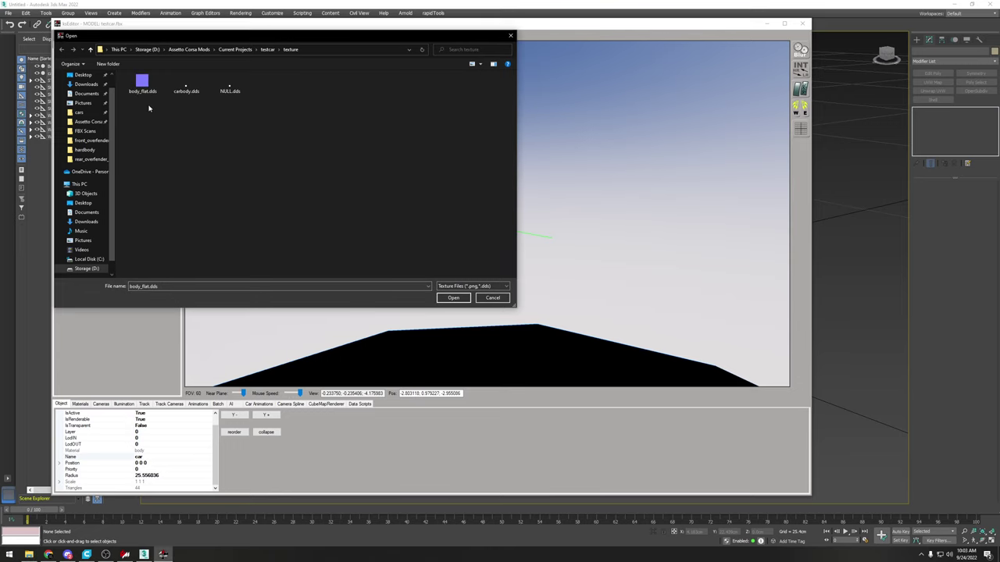
double_click(143, 86)
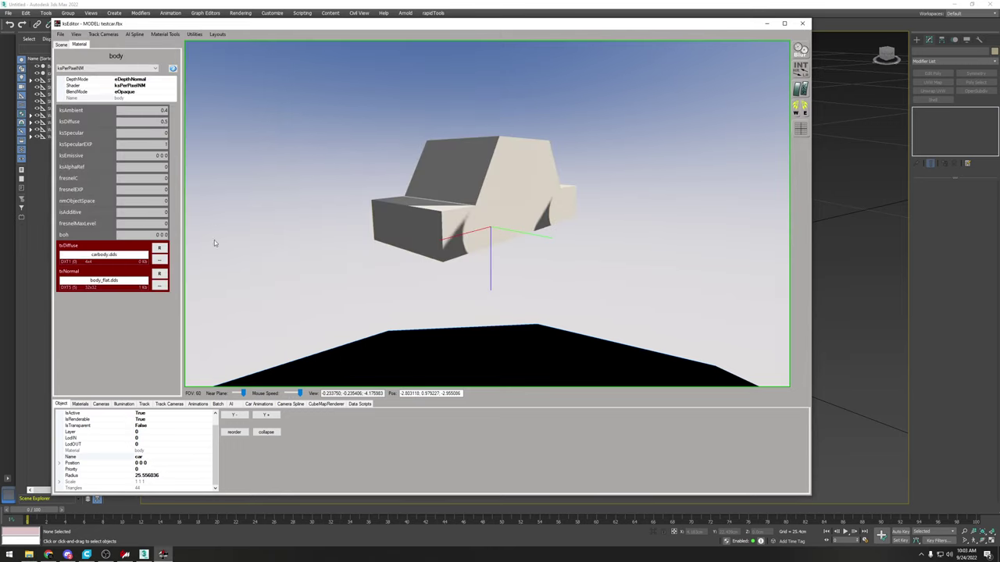
Step: Set the body material's ksSpecular to 1, ksSpecularEXP to 150 and fresnelMaxLevel to .10
left_click(162, 131)
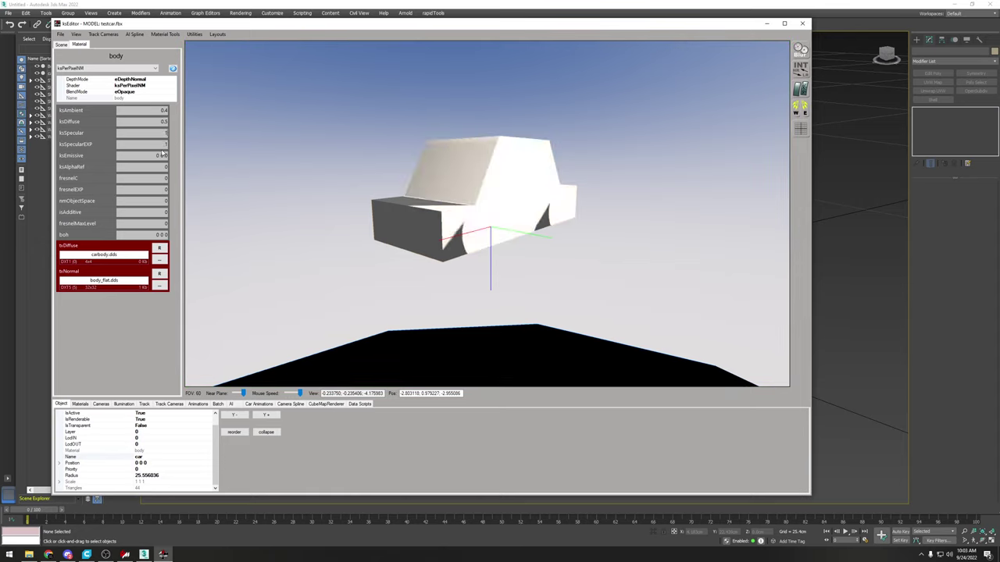
type("150")
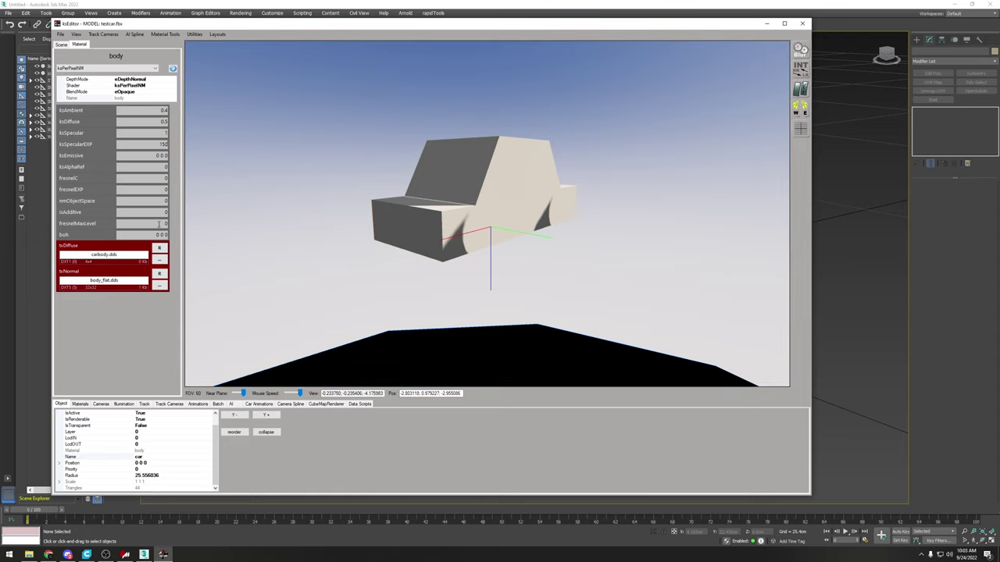
left_click(164, 224)
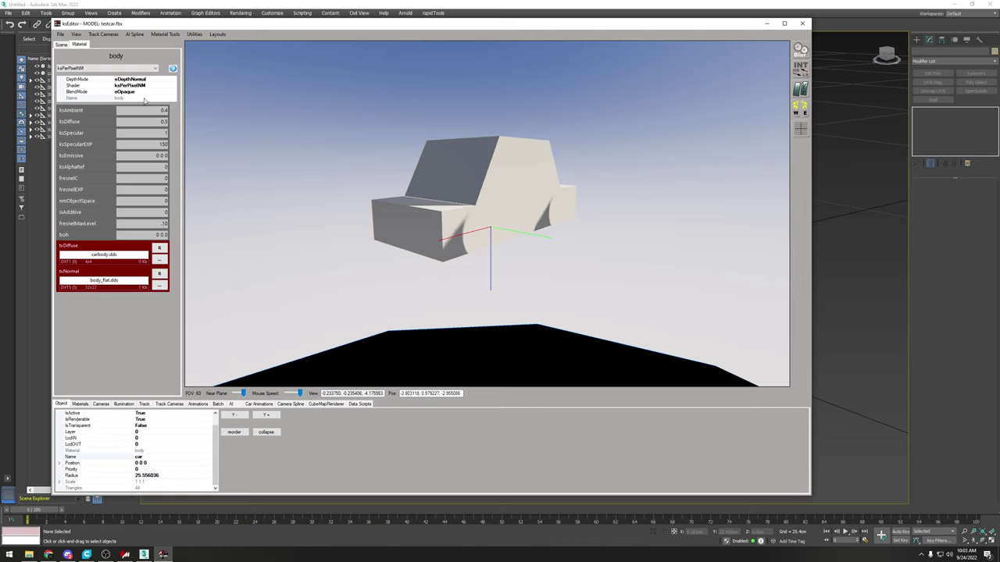
Step: Duplicate NULL.dds as wheels.dds in the texture folder and load it as the wheels material's txDiffuse texture
left_click(495, 244)
left_click(159, 192)
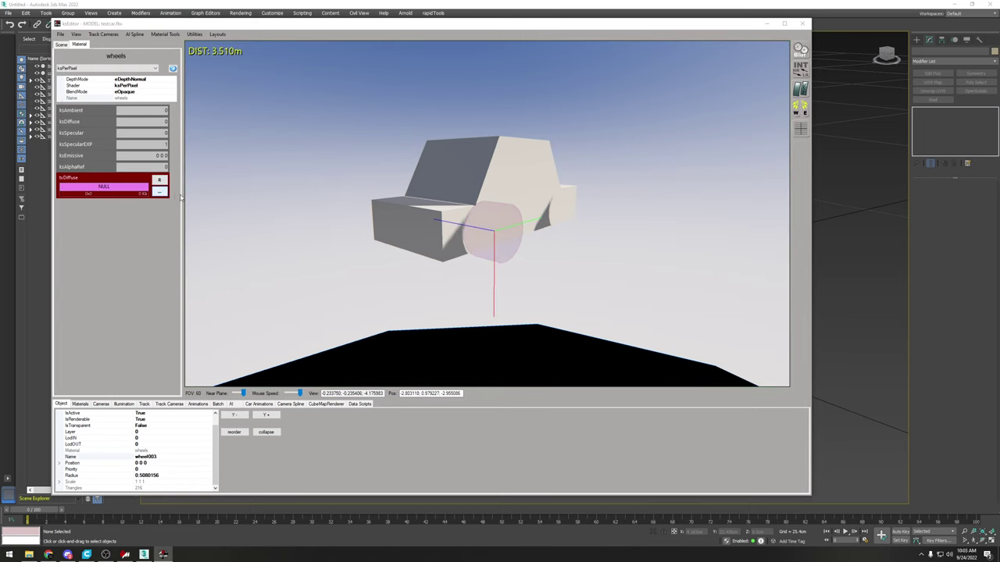
left_click(160, 191)
left_click(228, 106)
key("ctrl+c")
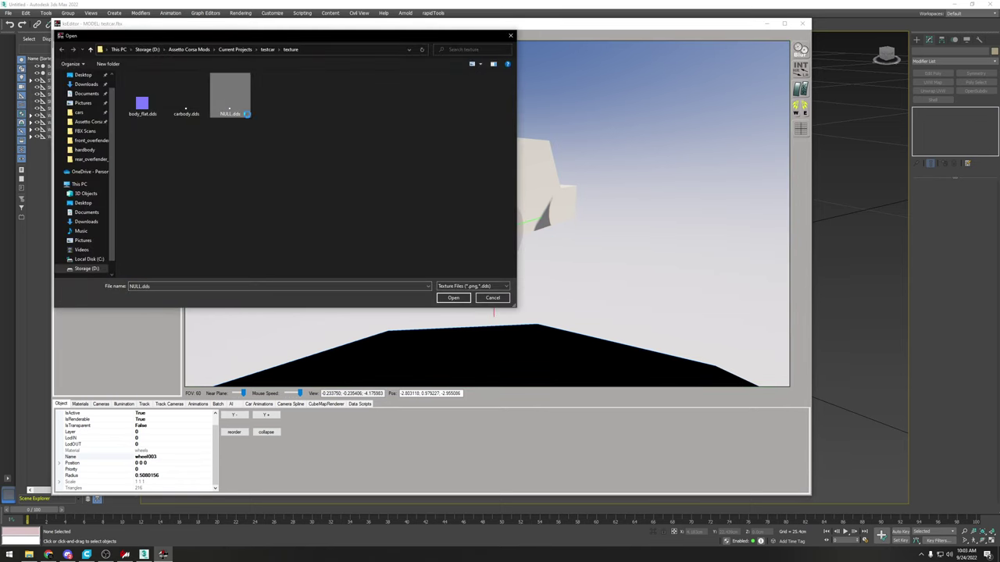
key("ctrl+v")
key("F2")
type("wheels")
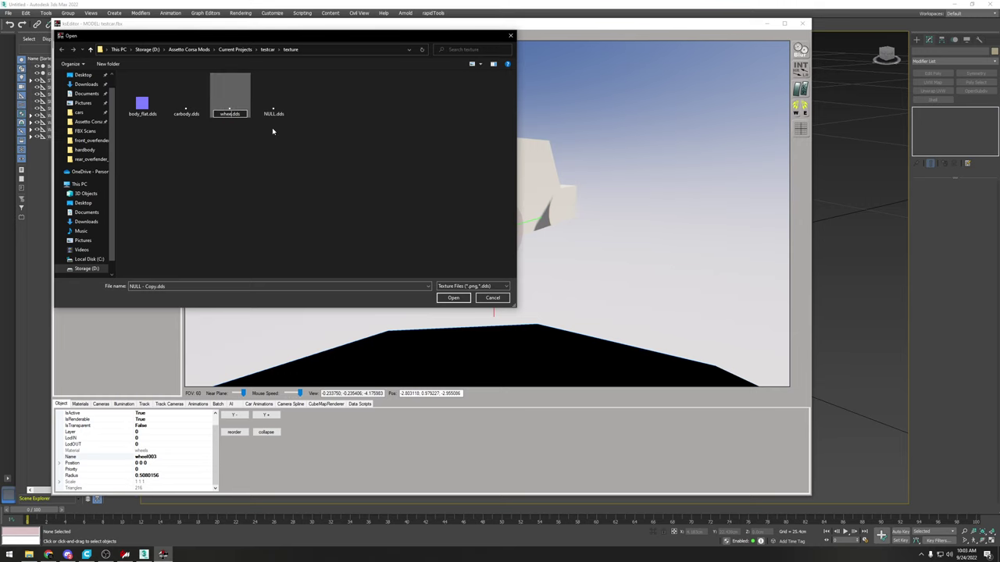
key("Return")
double_click(274, 92)
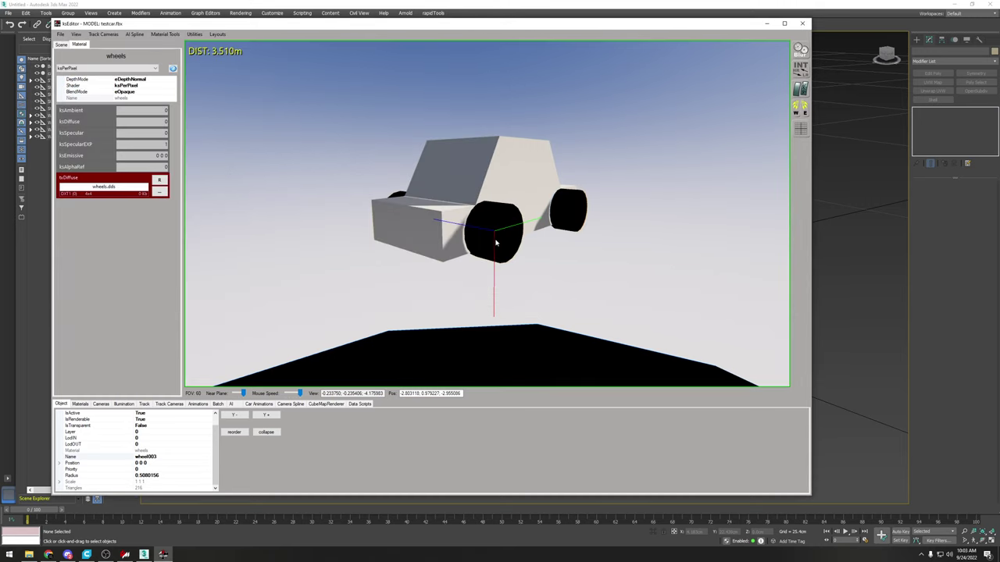
Step: Switch the wheels material's shader to ksPerPixelNM and load body_flat.dds as its txNormal texture
left_click(100, 67)
left_click(110, 137)
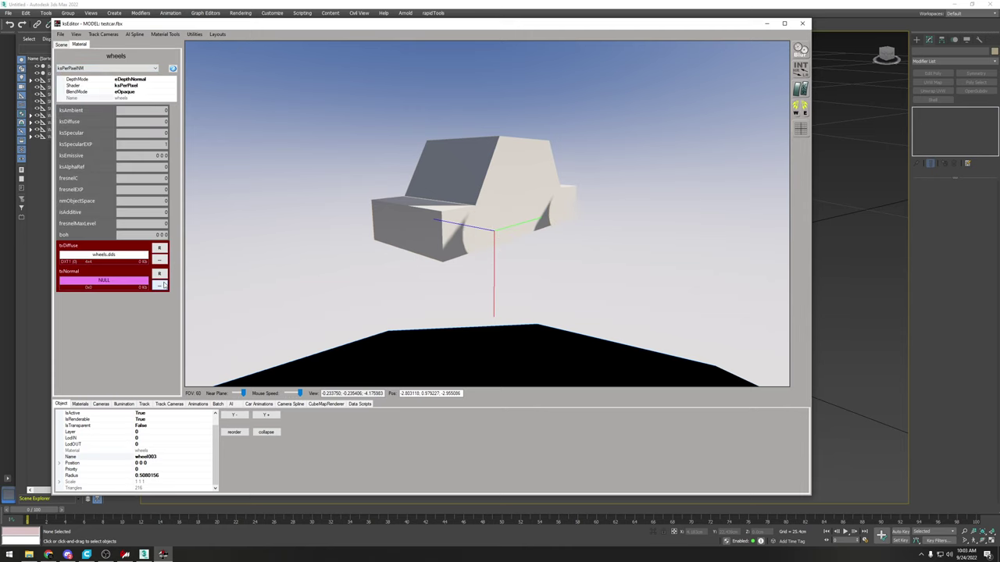
left_click(163, 285)
double_click(142, 97)
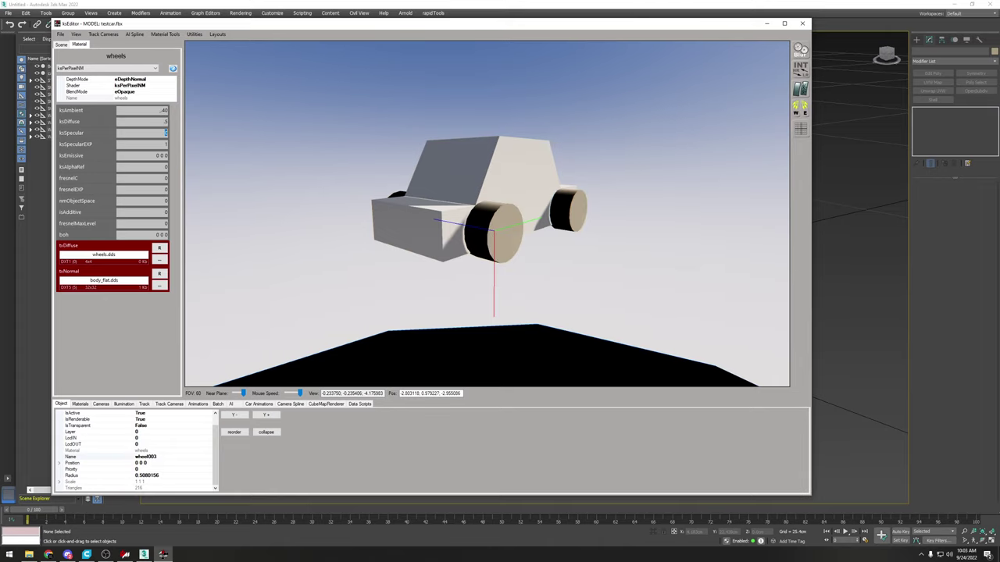
Step: Set the wheels material's ksAmbient to .40, ksDiffuse to .5, ksSpecular to 1, ksSpecularEXP to 150 and fresnelMaxLevel to .10
type("150")
key("Return")
key("Return")
Step: Duplicate NULL.dds as steering_column.dds in the texture folder and load it as the steeringwheel_column material's txDiffuse texture
left_click_drag(461, 264, 587, 269)
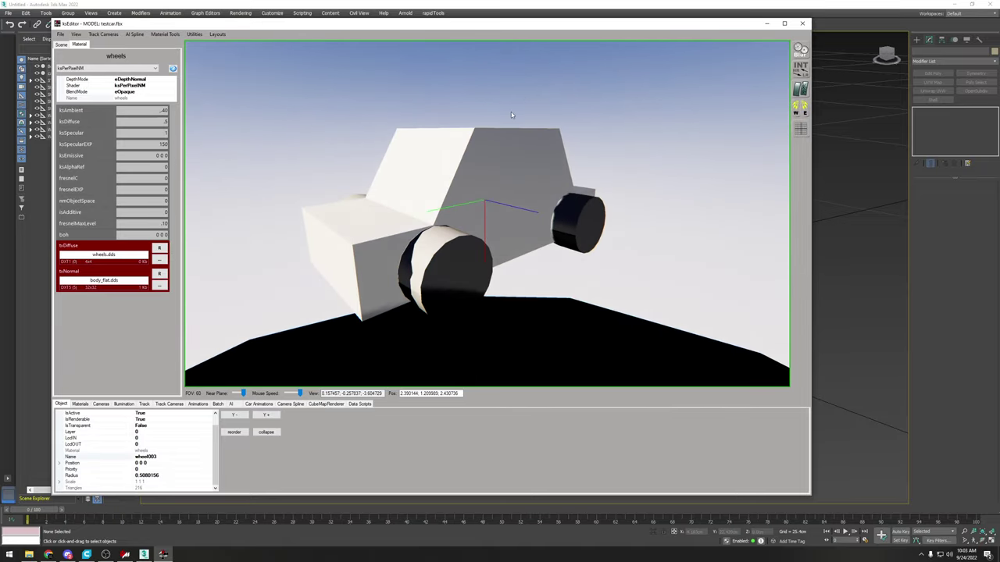
left_click(384, 129)
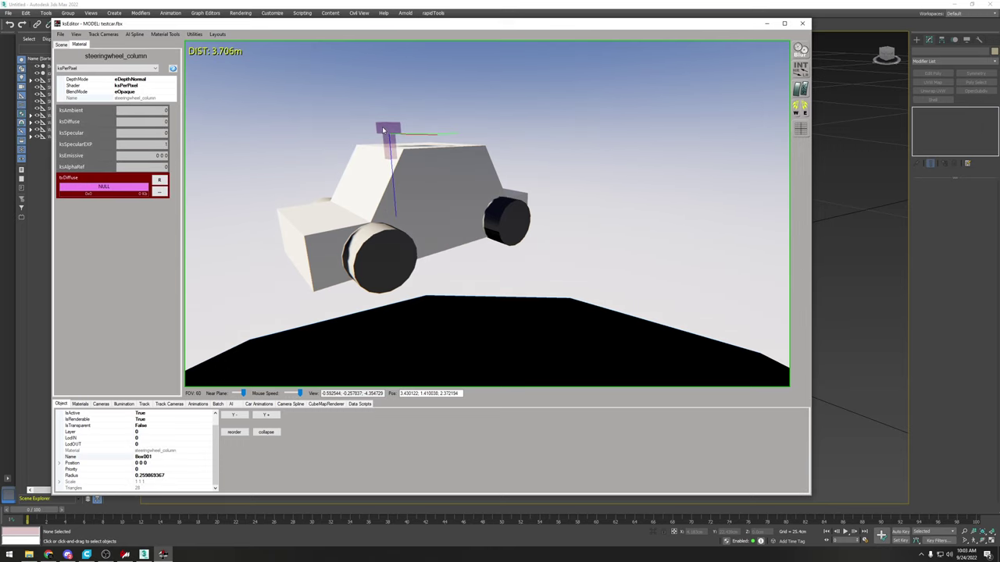
left_click(160, 191)
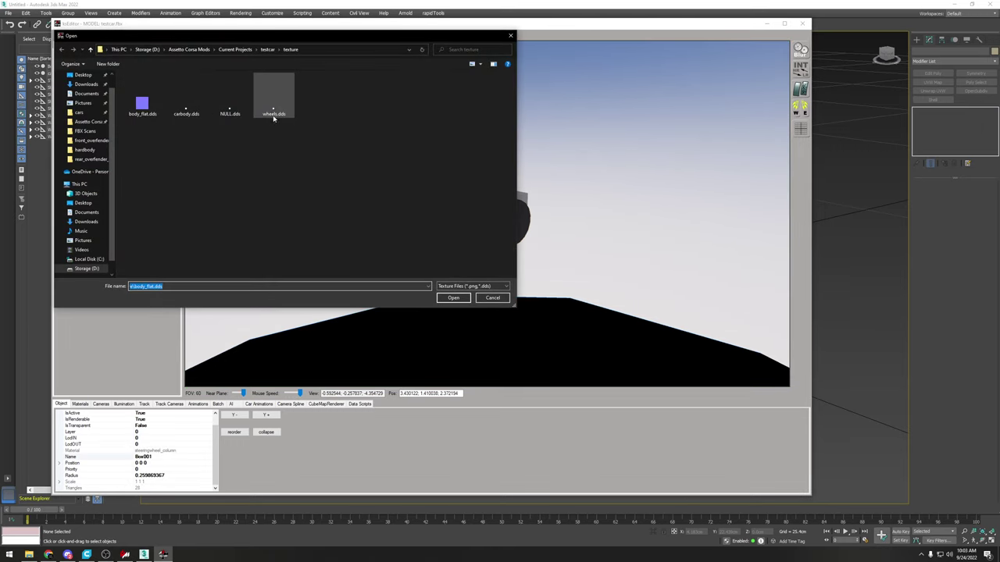
left_click(228, 108)
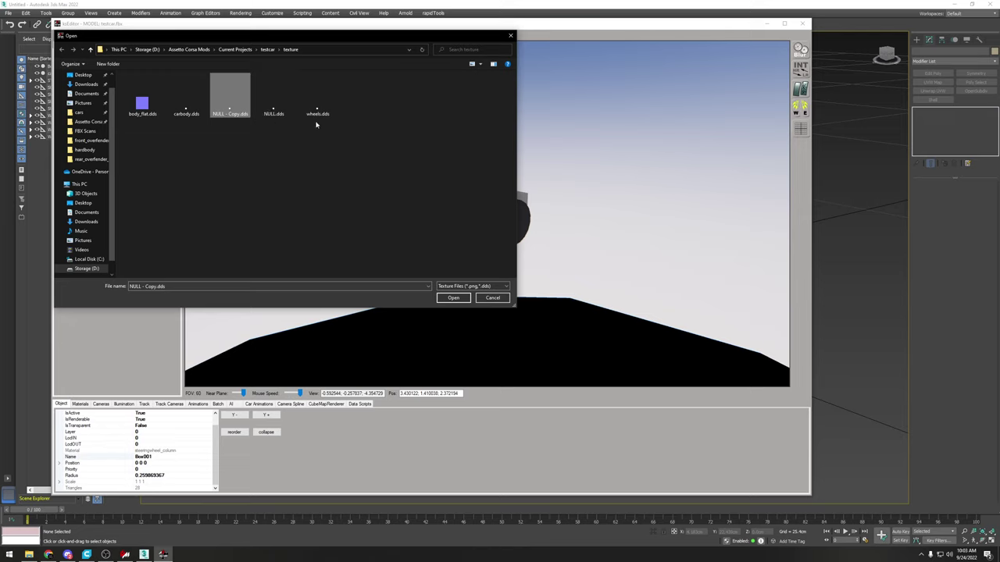
key("F2")
type("steering")
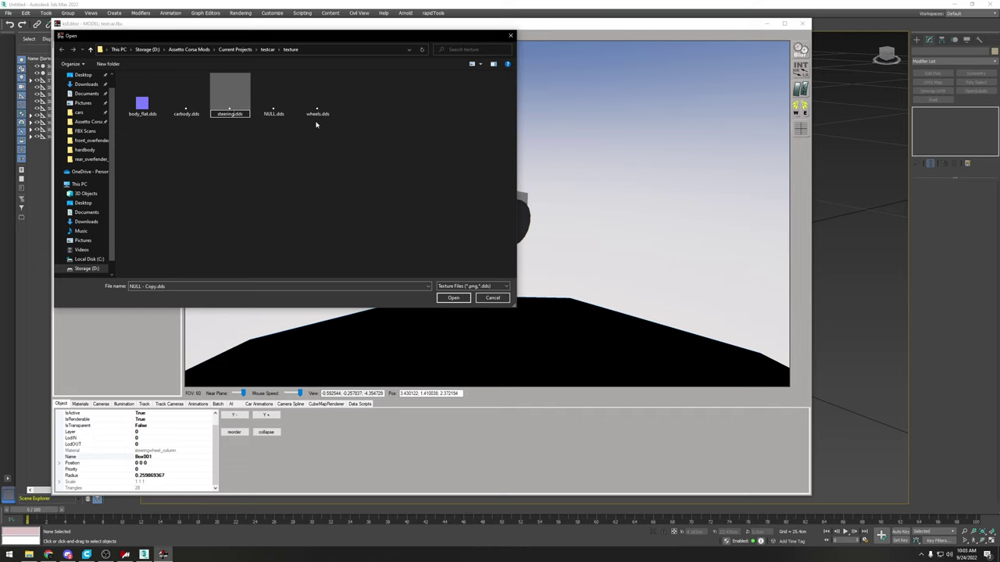
type("_column")
key("Return")
left_click(274, 87)
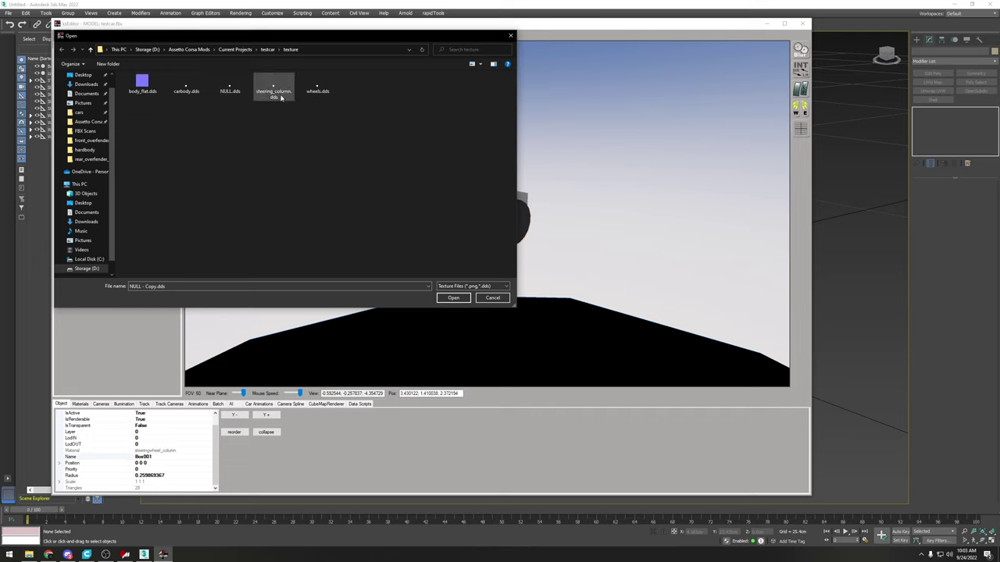
left_click(453, 297)
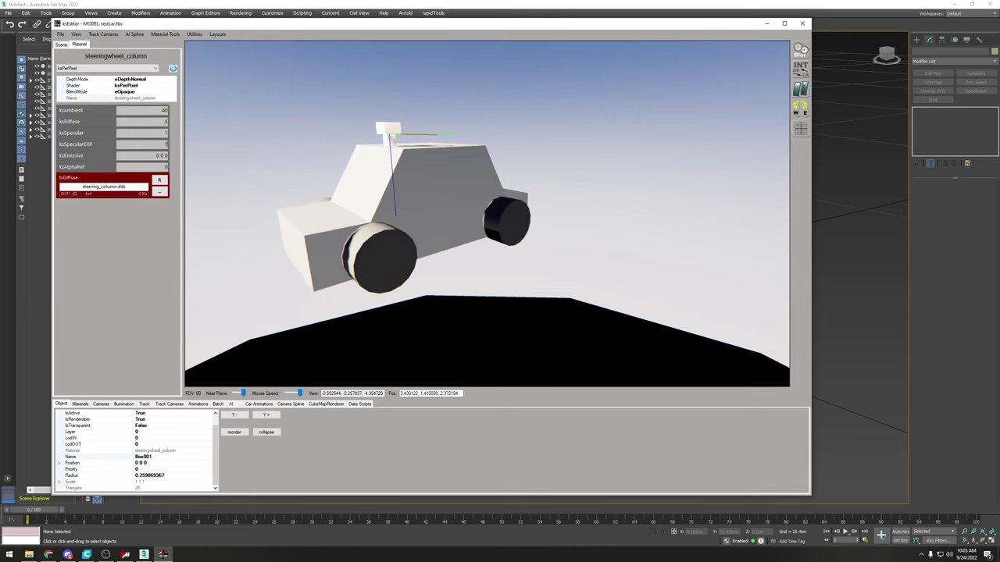
Step: Switch the steeringwheel_column material to the ksPerPixelNM shader with body_flat.dds as txNormal, and set fresnelMaxLevel to .10
left_click(123, 69)
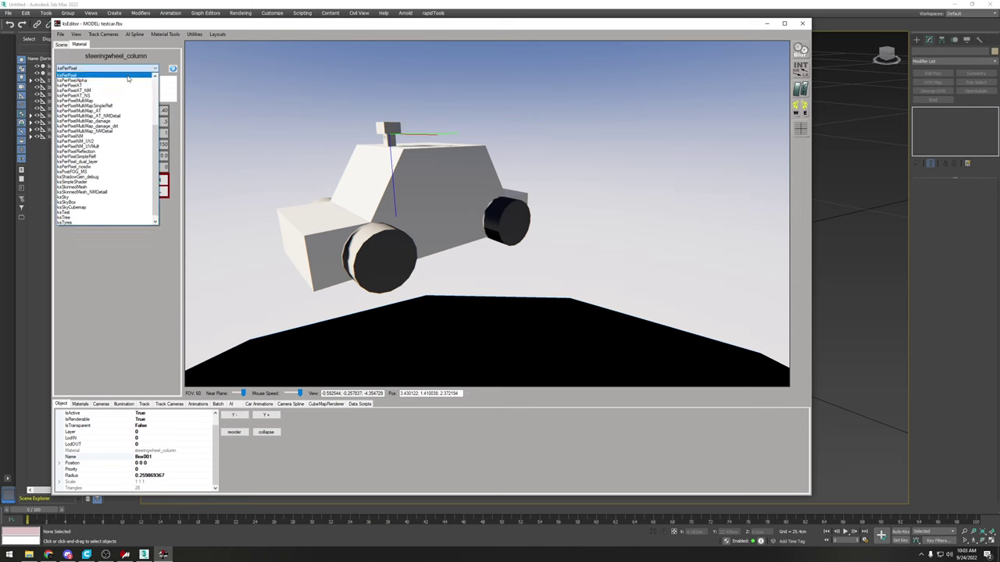
left_click(101, 133)
left_click(164, 285)
double_click(140, 105)
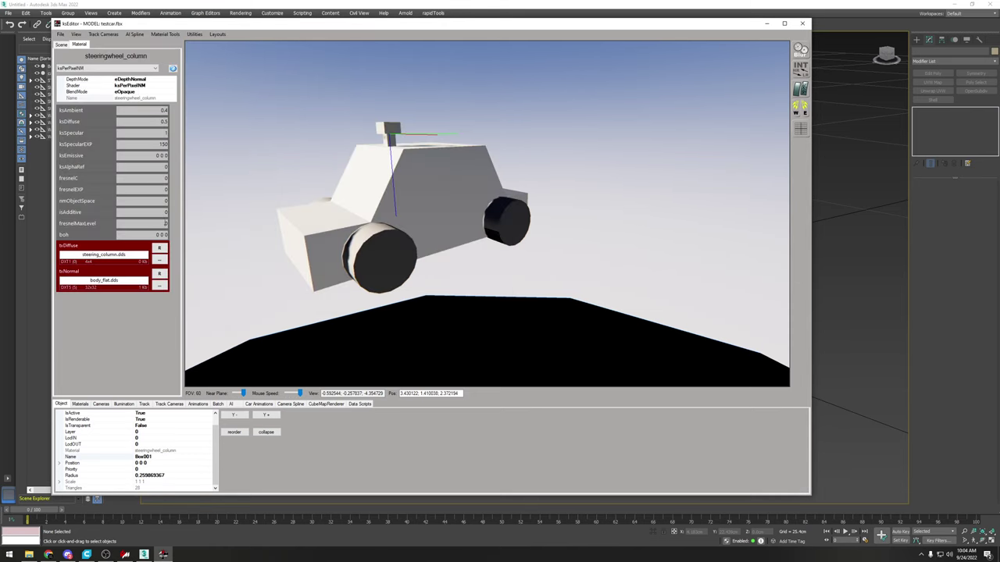
type(".1")
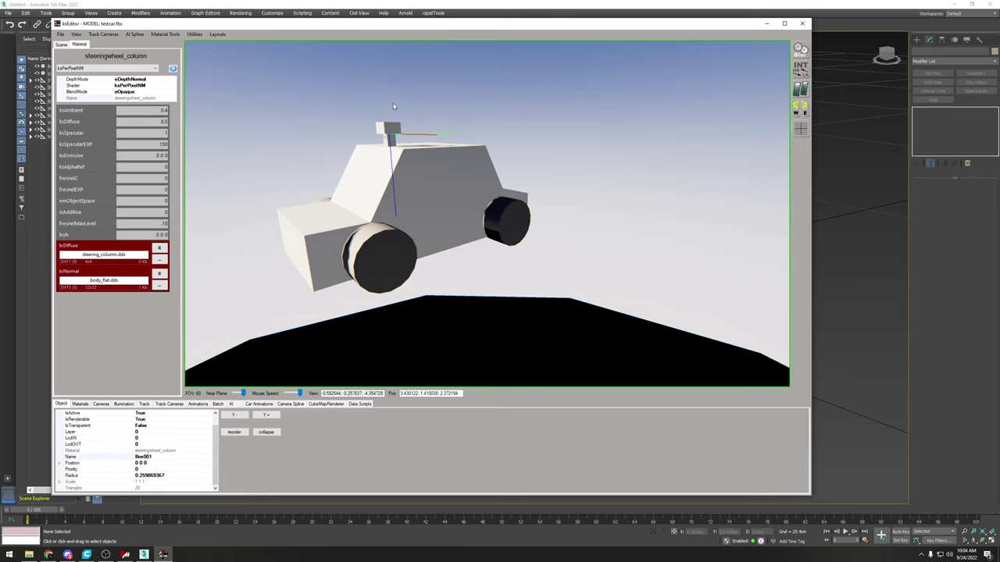
Step: Select the steeringwheel mesh under STEER_HR in the scene hierarchy
left_click(401, 121)
right_click_drag(402, 120, 393, 115)
scroll(357, 145, "up", 2)
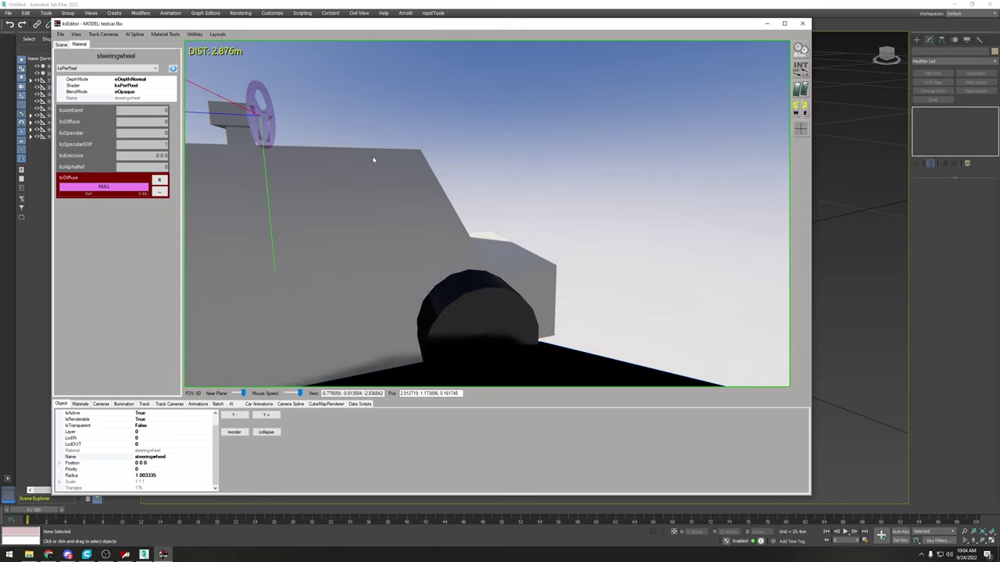
right_click_drag(374, 158, 368, 171)
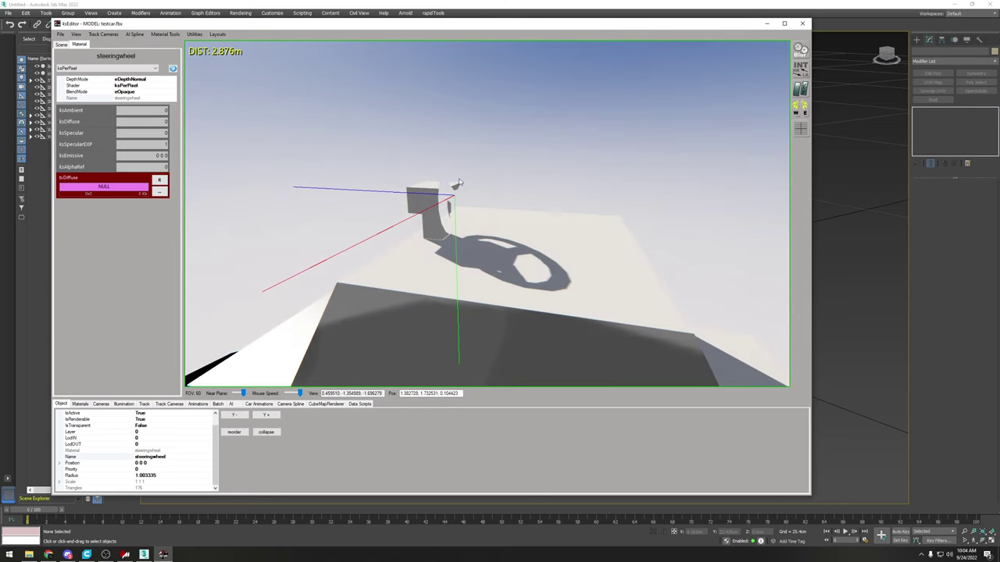
left_click(81, 404)
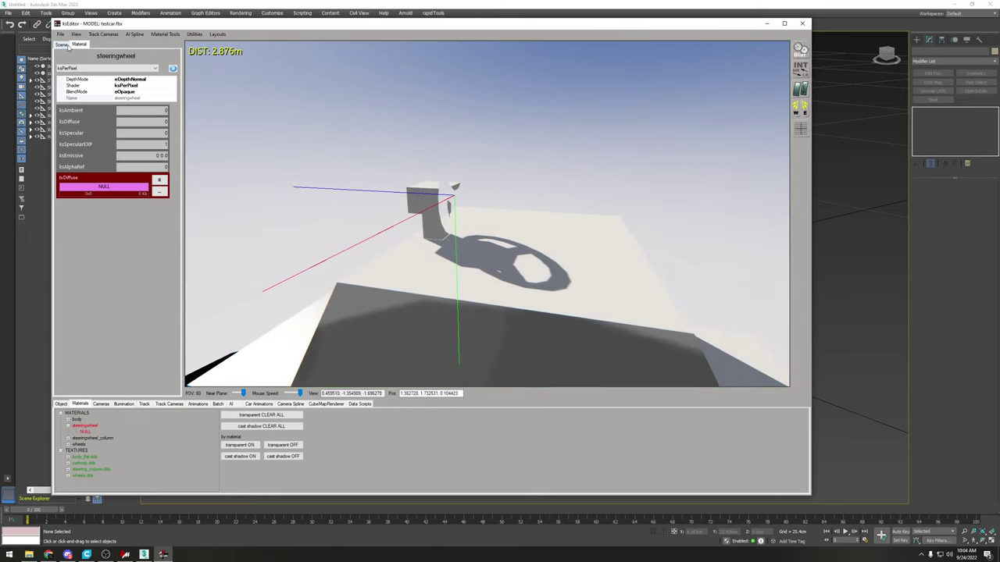
left_click(67, 46)
left_click(91, 196)
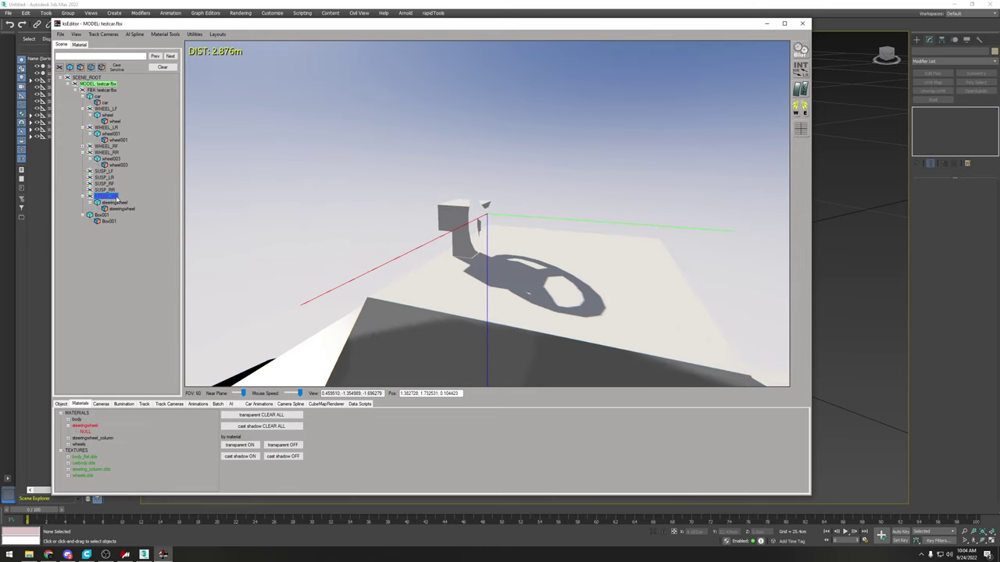
left_click(112, 203)
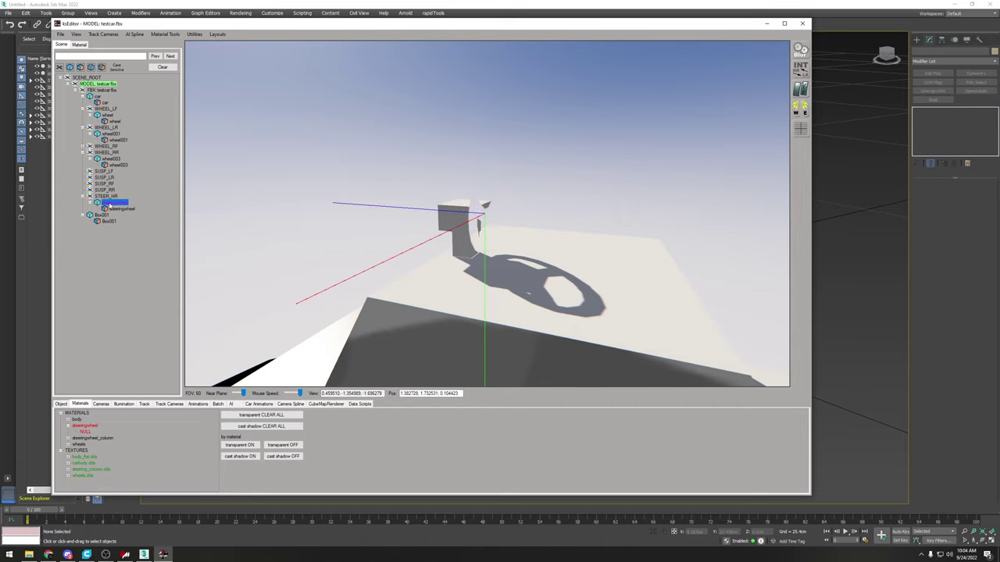
left_click(118, 209)
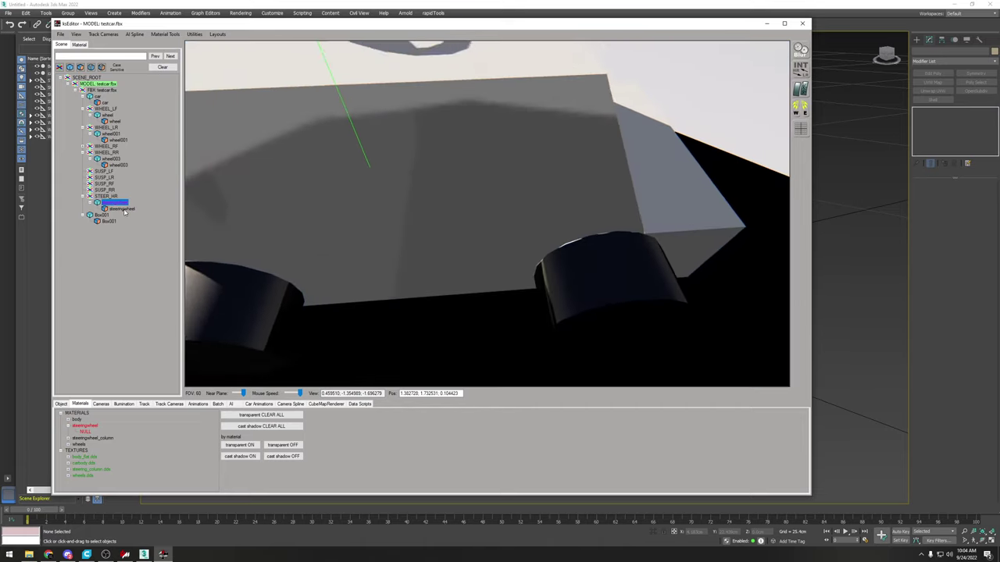
double_click(125, 209)
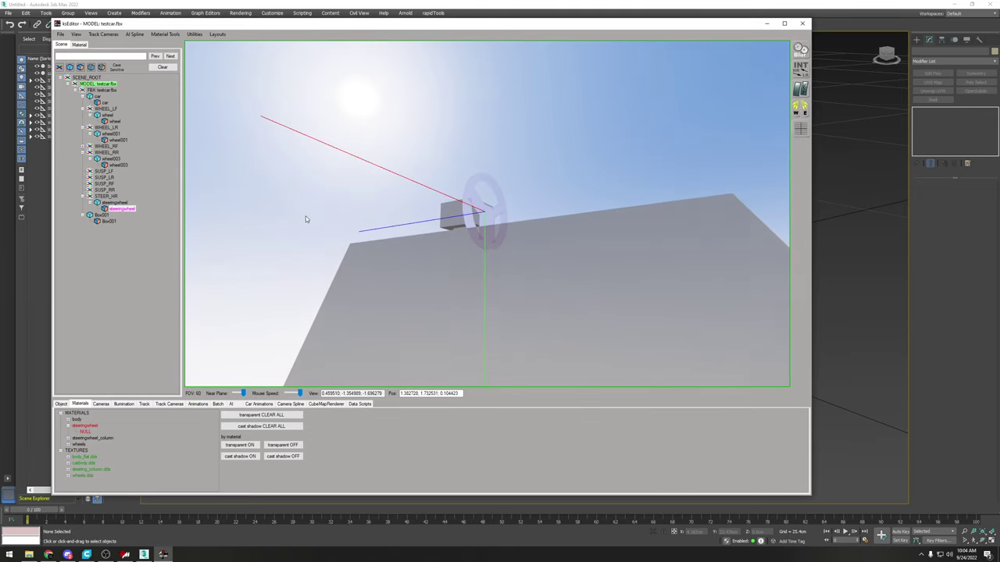
left_click_drag(524, 201, 535, 220)
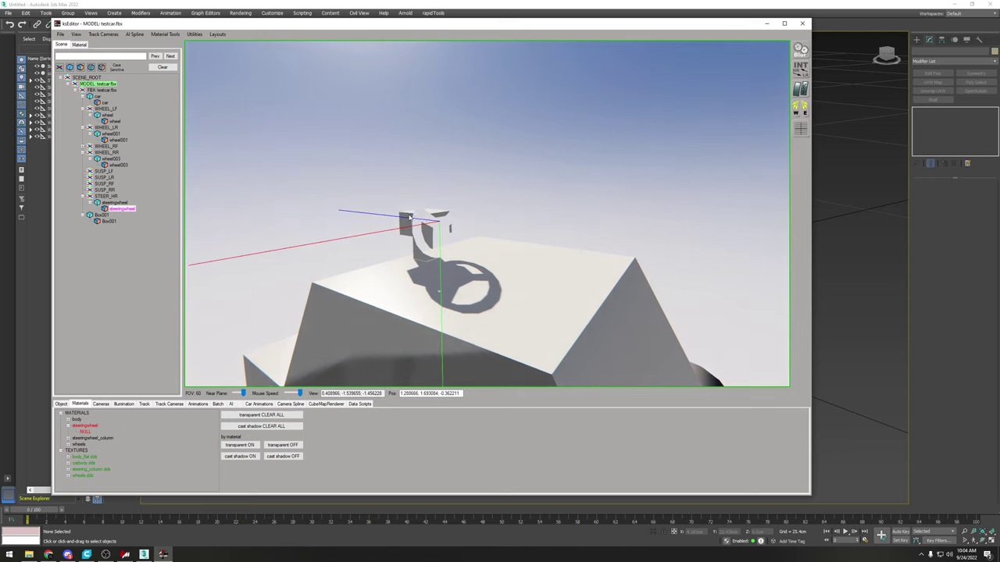
Step: Rename NULL.dds as steeringwheel.dds in the texture folder and load it as the steeringwheel material's txDiffuse texture
left_click(79, 45)
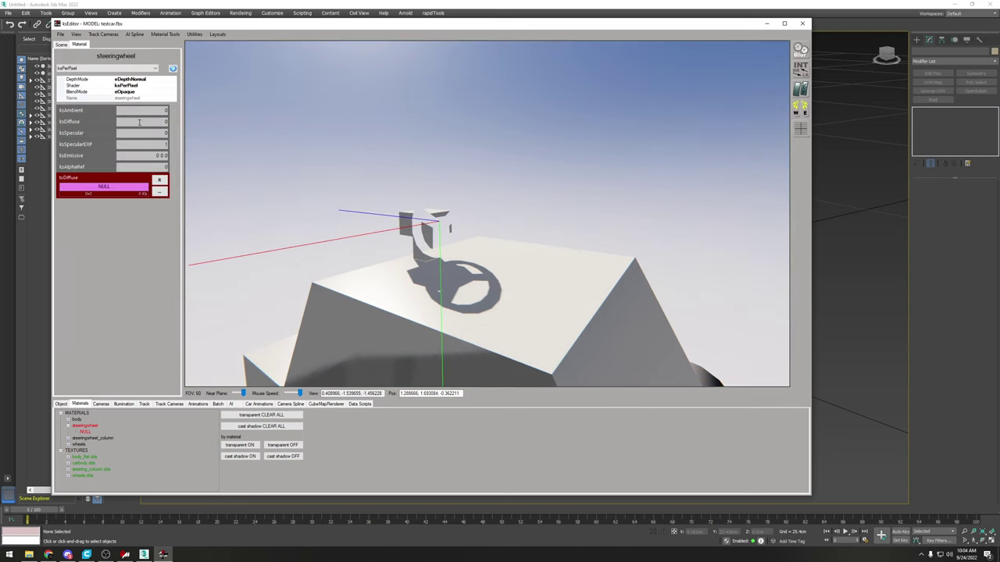
left_click(160, 189)
key("Return")
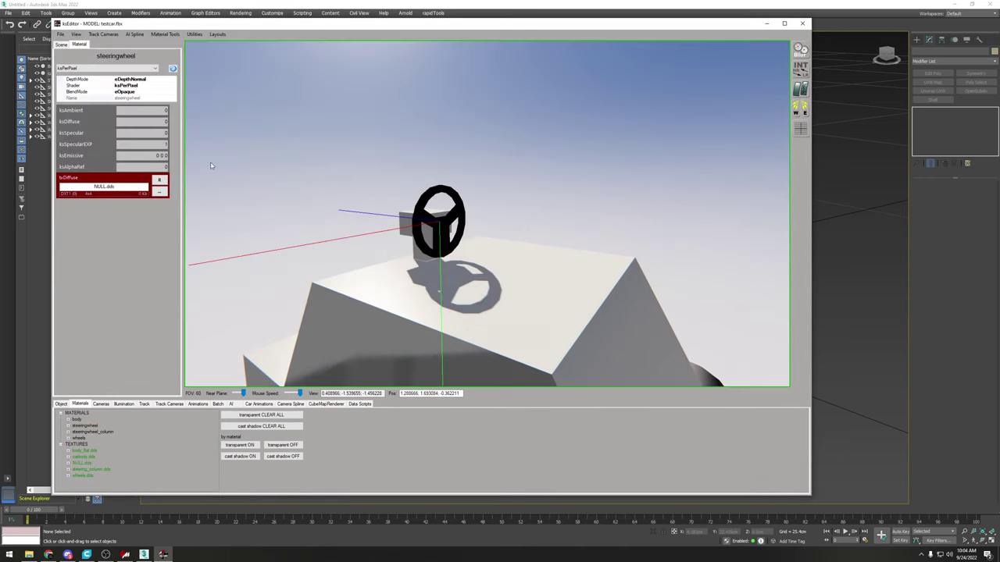
left_click(159, 191)
left_click(231, 109)
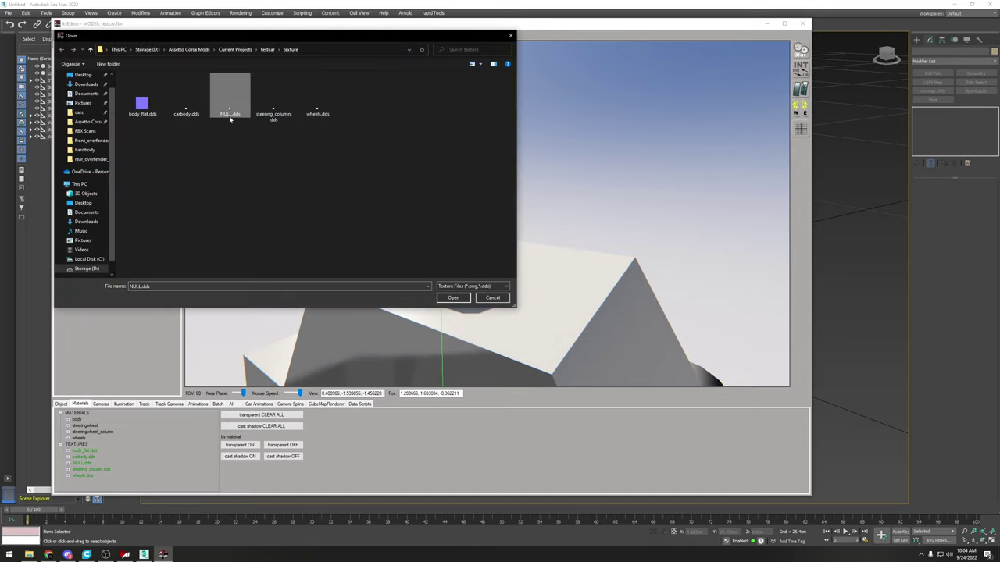
key("F2")
type("steeringwheel")
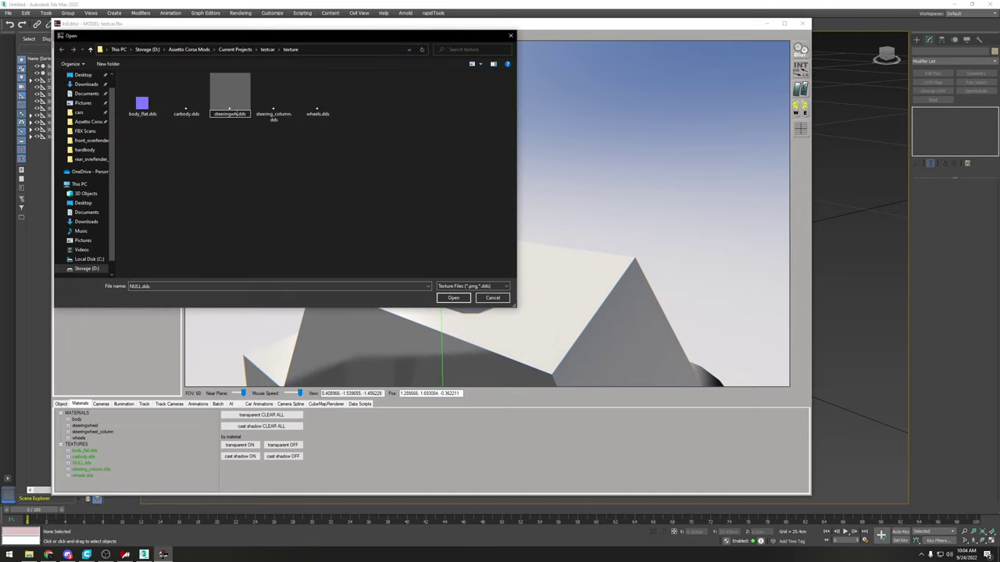
left_click(279, 133)
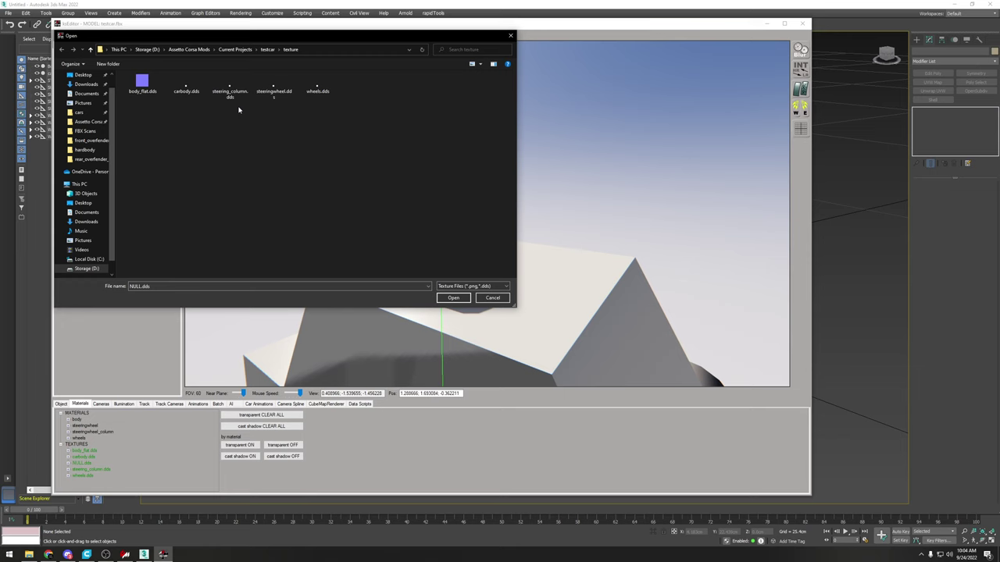
double_click(285, 93)
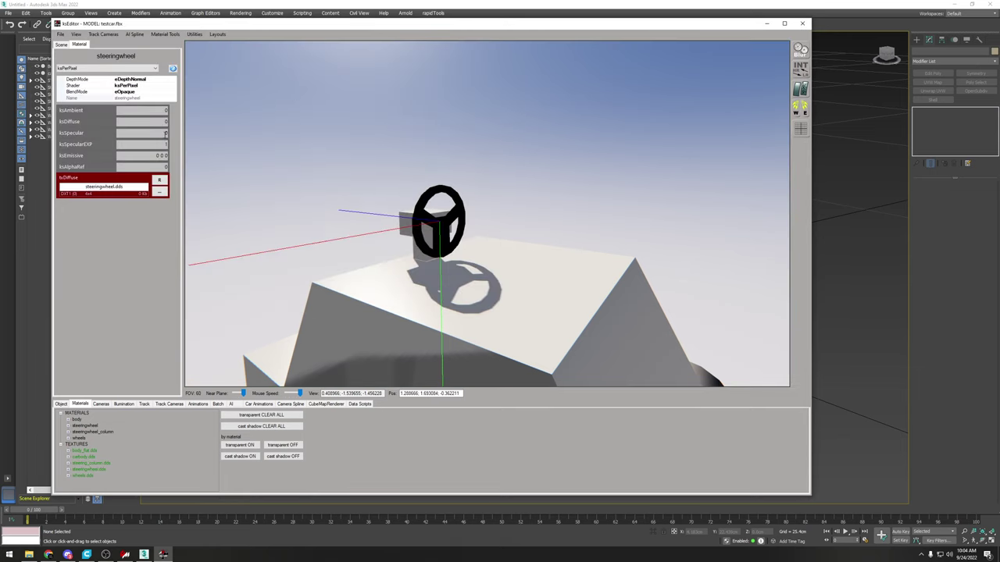
Step: Switch the steeringwheel material's shader to ksPerPixelNM and load body_flat.dds as its txNormal texture
left_click(125, 68)
left_click(101, 137)
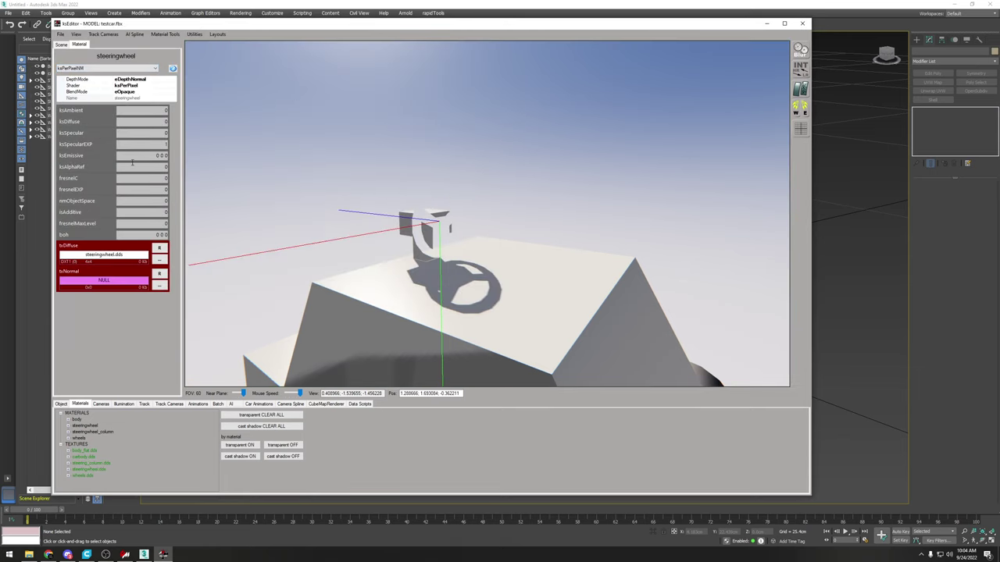
left_click(160, 285)
double_click(145, 108)
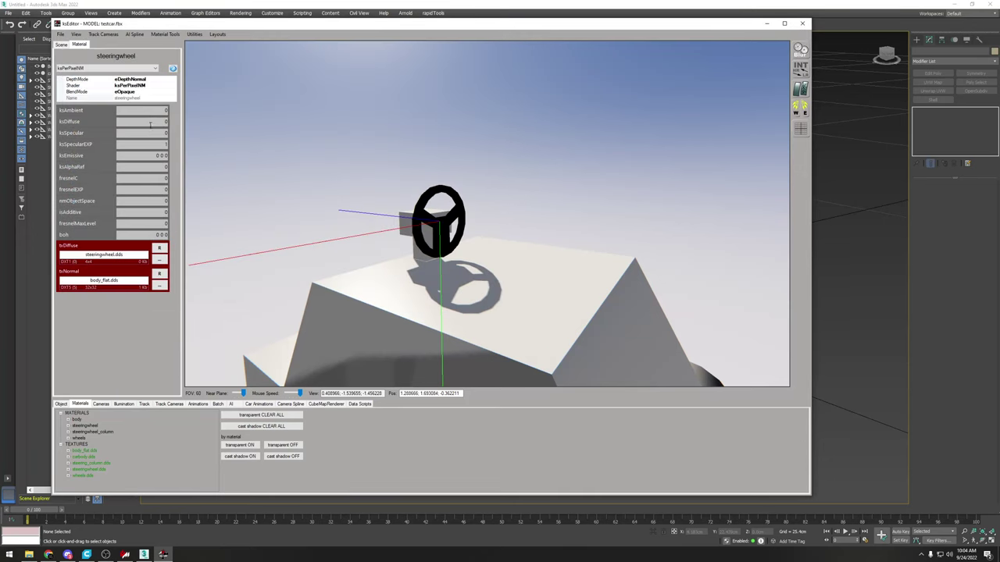
Step: Set the steeringwheel material's ksAmbient to .40, ksDiffuse to .5, ksSpecular to 1 and ksSpecularEXP to 150
type(".4")
key("Tab")
type(".5")
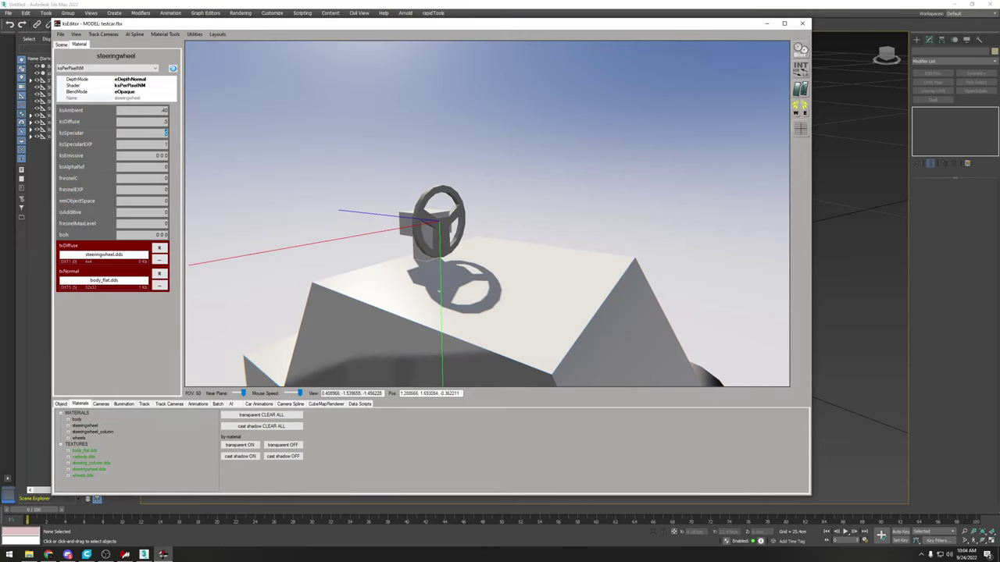
type("1150")
left_click(458, 263)
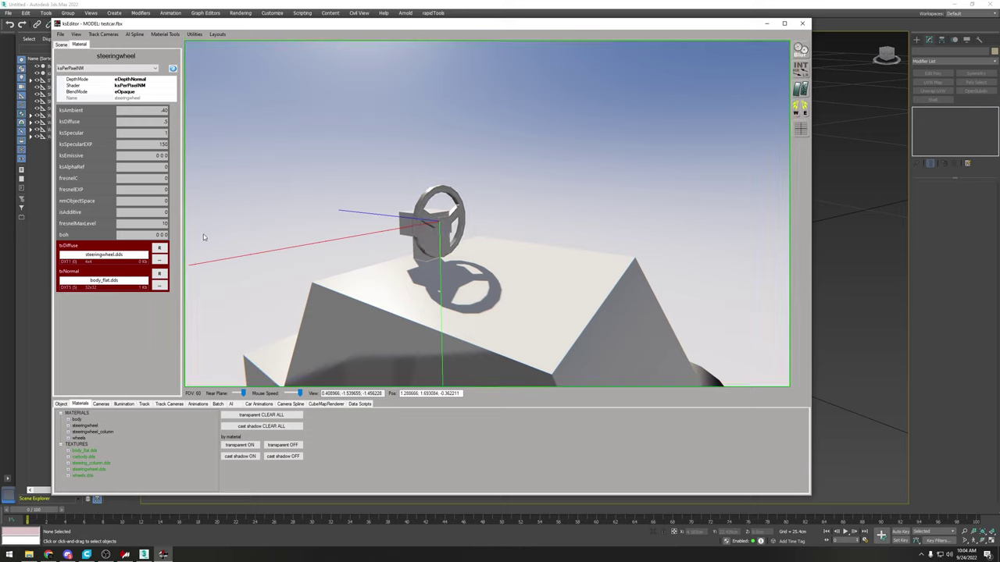
type(".-")
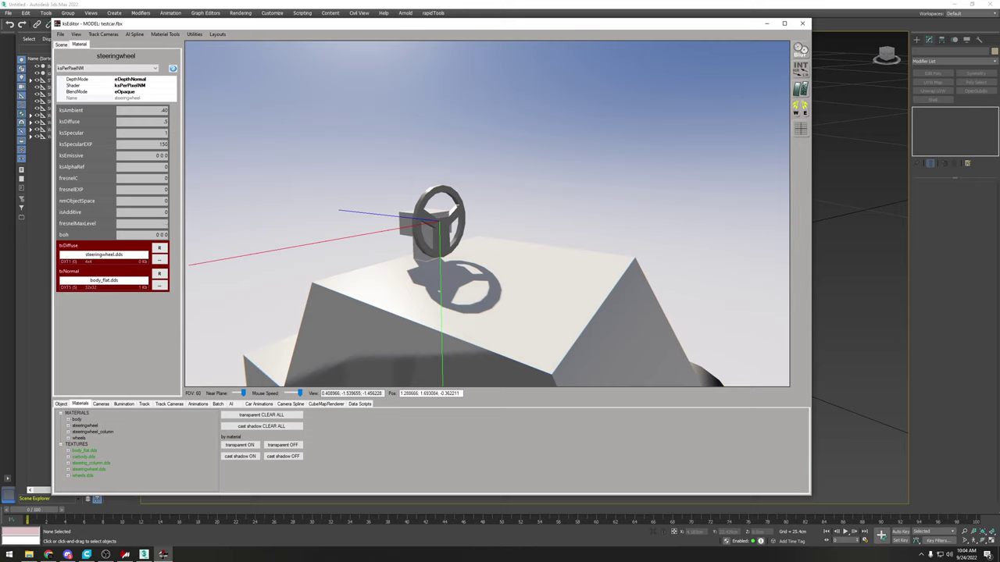
Step: Save the persistence file with the material settings of the testcar model
scroll(496, 208, "down", 5)
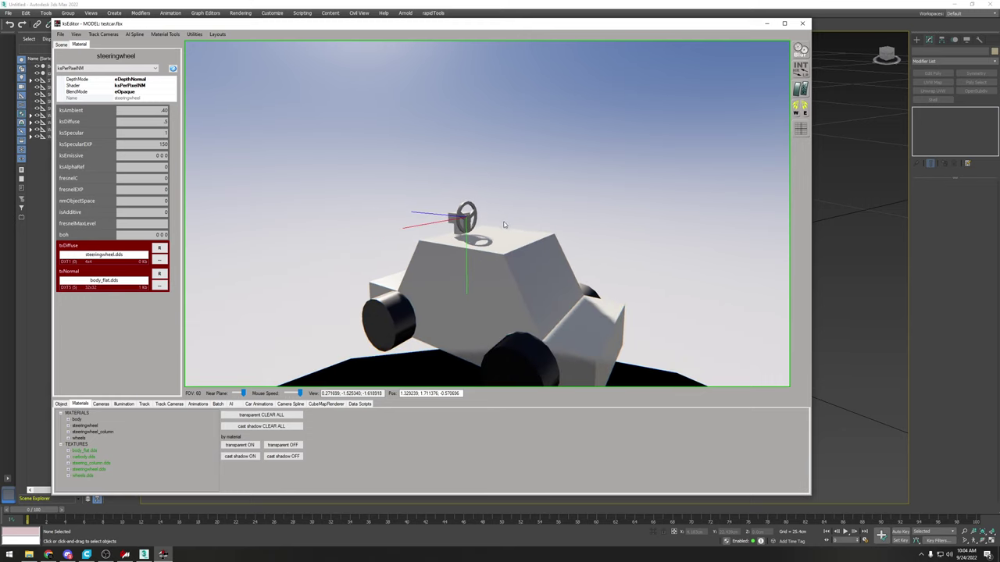
left_click_drag(504, 223, 540, 254)
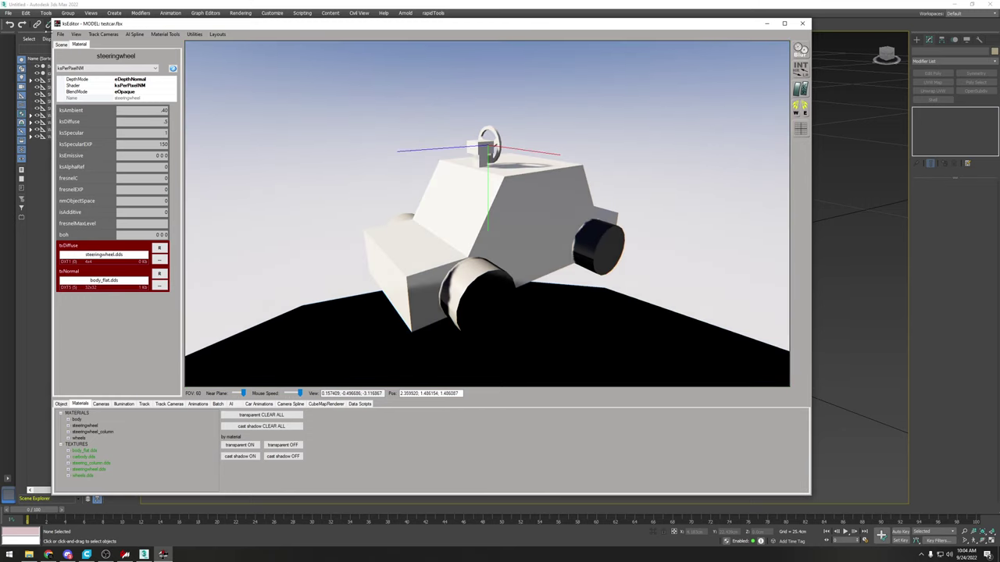
left_click(62, 44)
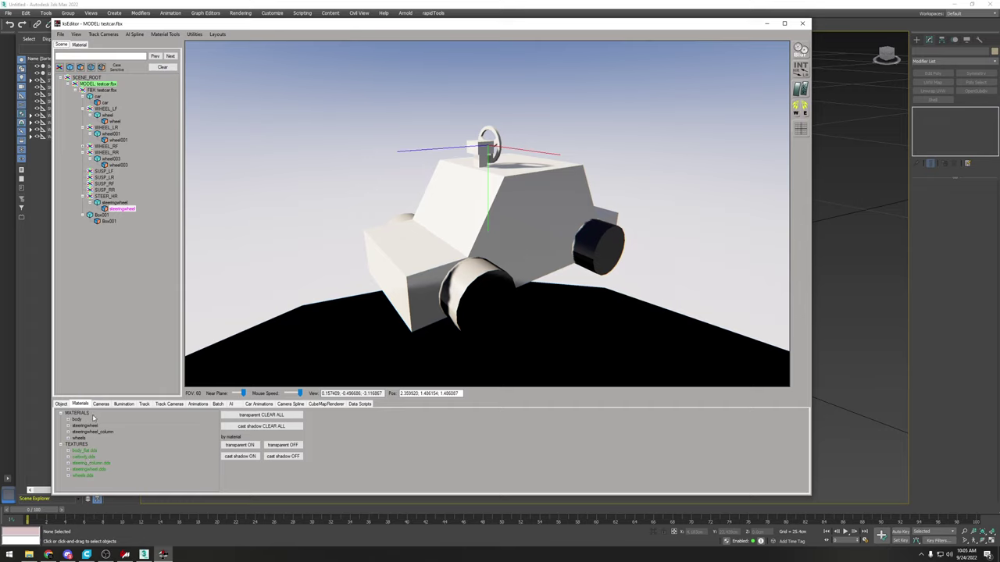
left_click(60, 35)
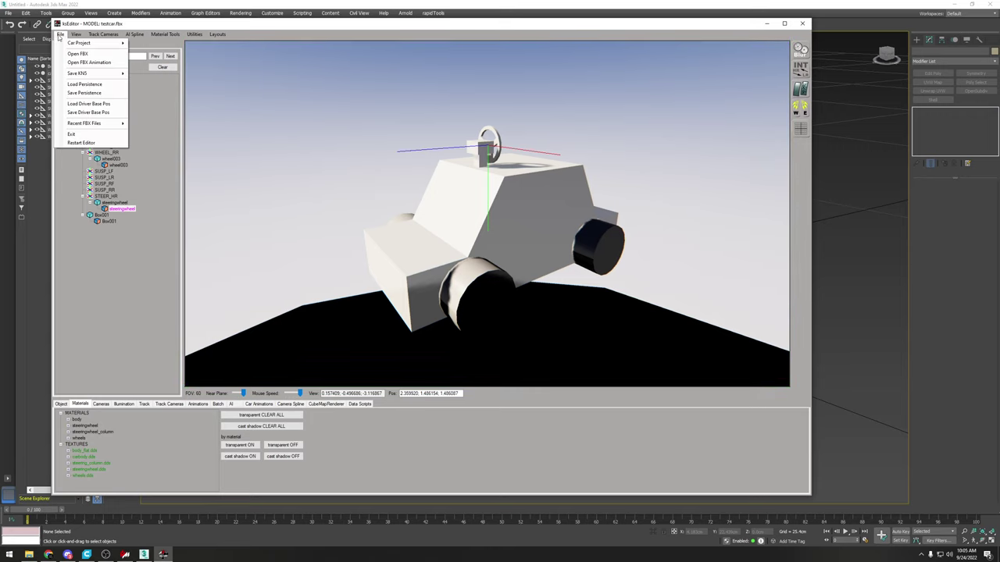
left_click(84, 93)
left_click(507, 301)
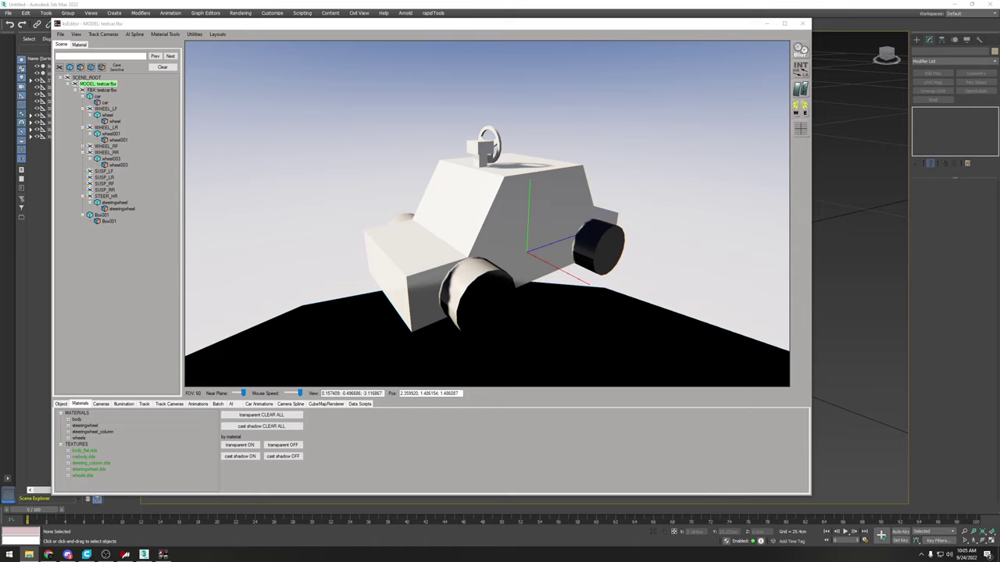
Step: Switch to File Explorer and select testcar.fbx.ini in the testcar project folder
left_click_drag(999, 185, 531, 172)
left_click(210, 220)
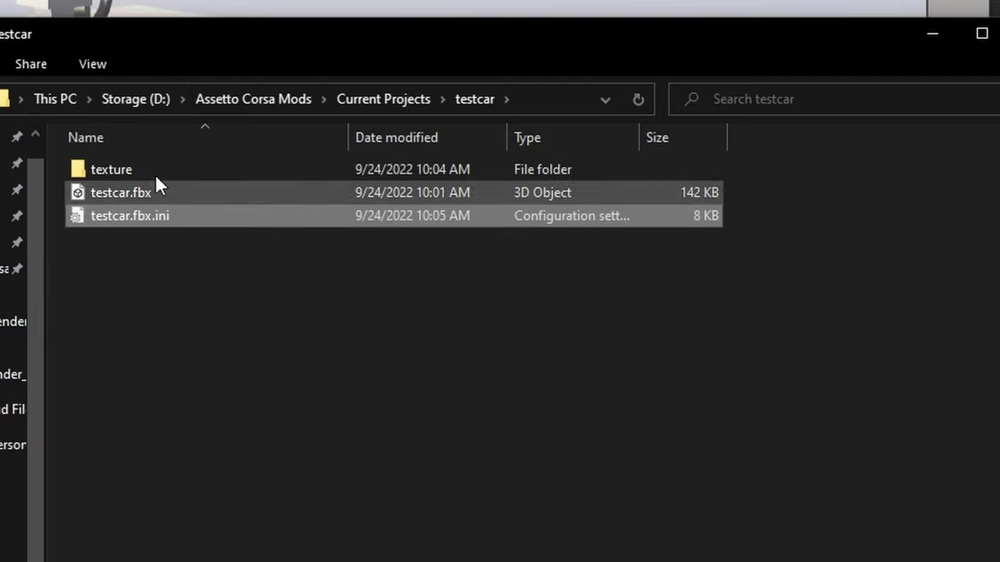
Step: Turn the display of file name extensions off and back on for the testcar folder
left_click(92, 64)
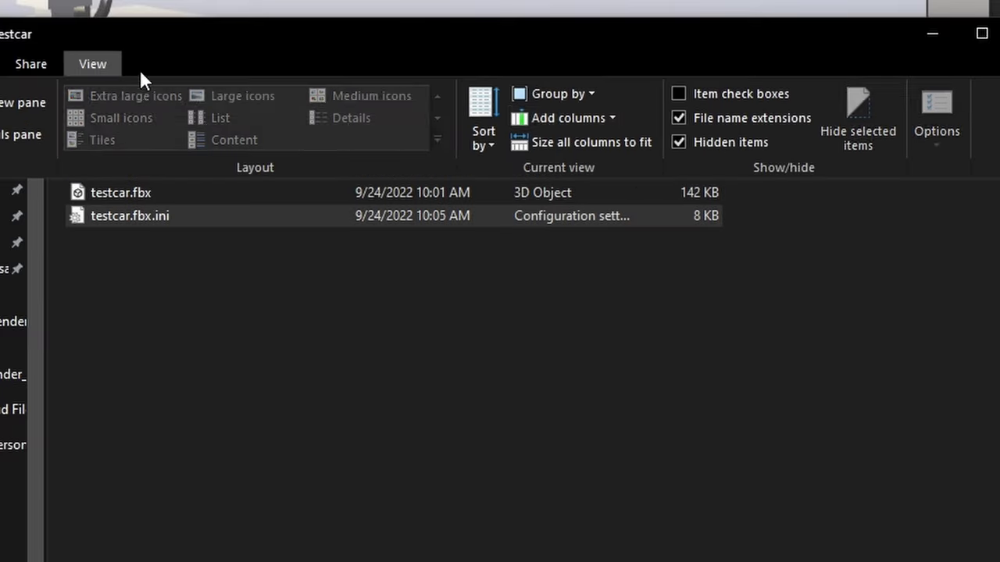
left_click(679, 117)
left_click(92, 64)
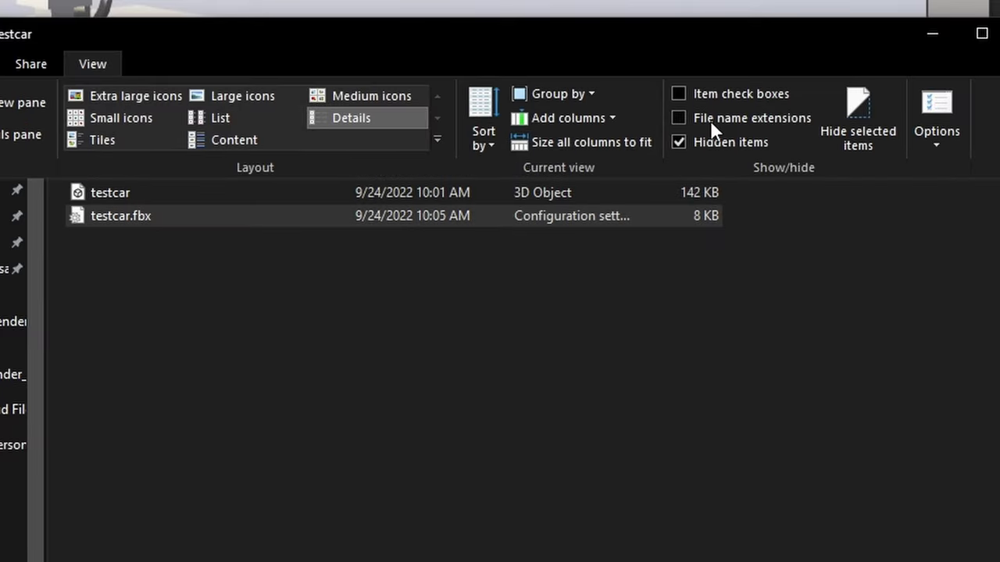
left_click(676, 117)
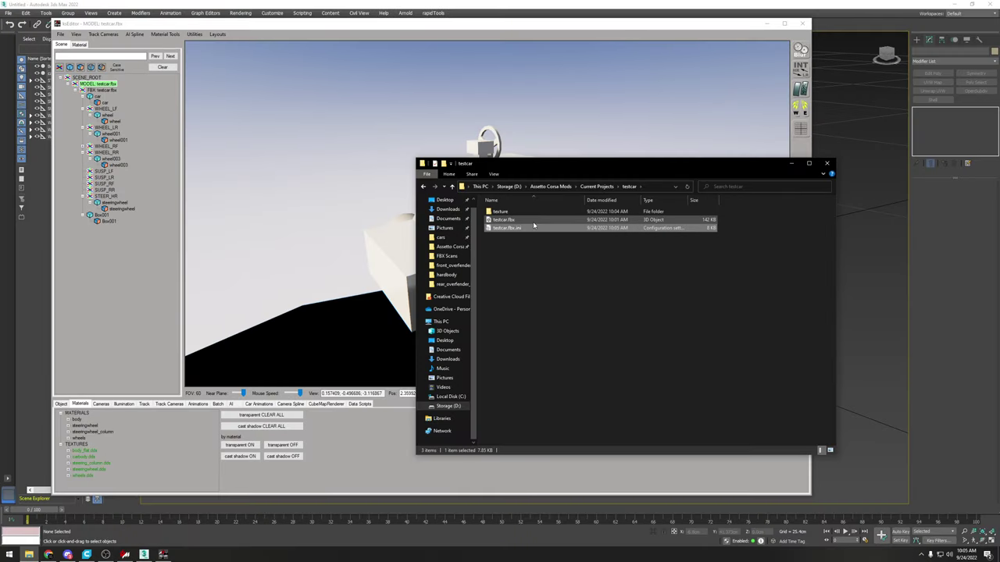
left_click(565, 271)
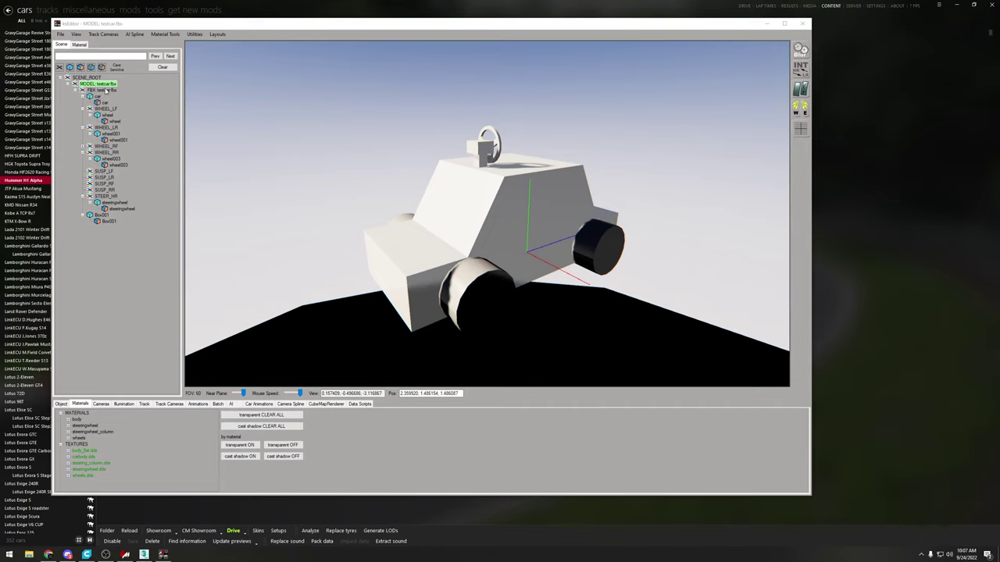
Step: Save the car model from ksEditor as h1.kn5 in the hummer_h1 car folder, replacing the existing file
left_click(60, 34)
mouse_move(89, 74)
left_click(146, 73)
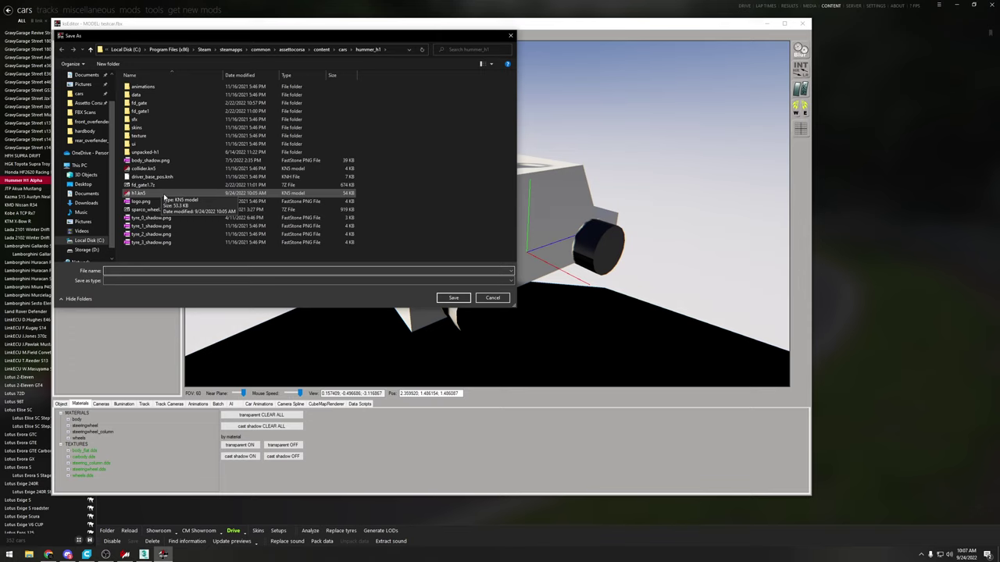
double_click(164, 196)
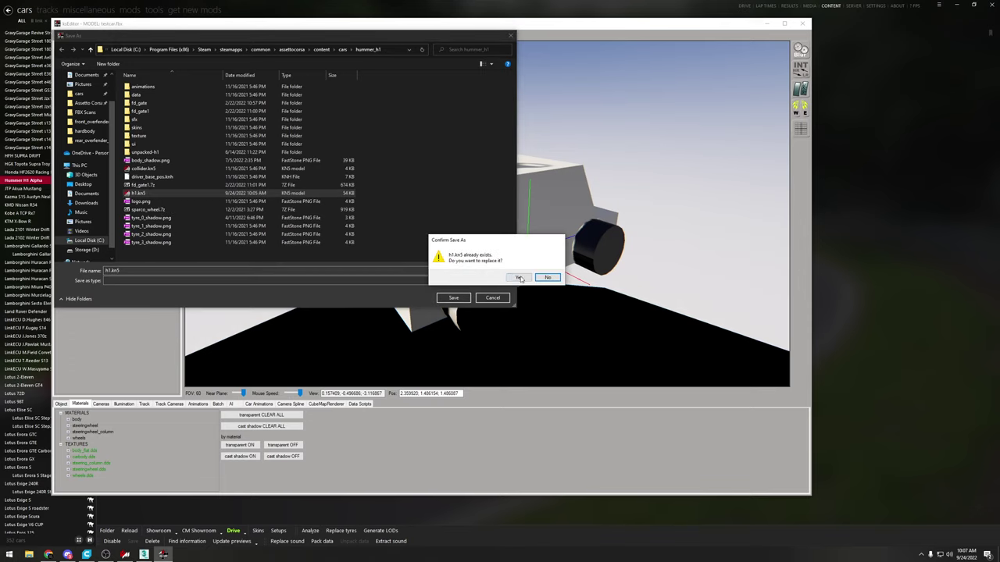
left_click(520, 278)
left_click(562, 307)
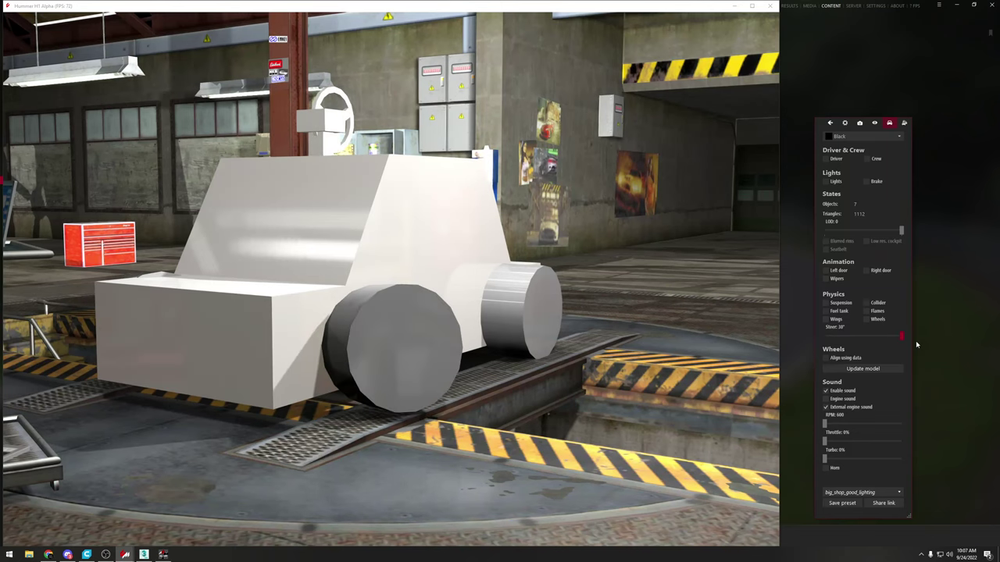
Step: In the Content Manager showroom, set the steering to about 0.2° and align the car's wheels using data
left_click_drag(916, 345, 863, 350)
left_click(845, 360)
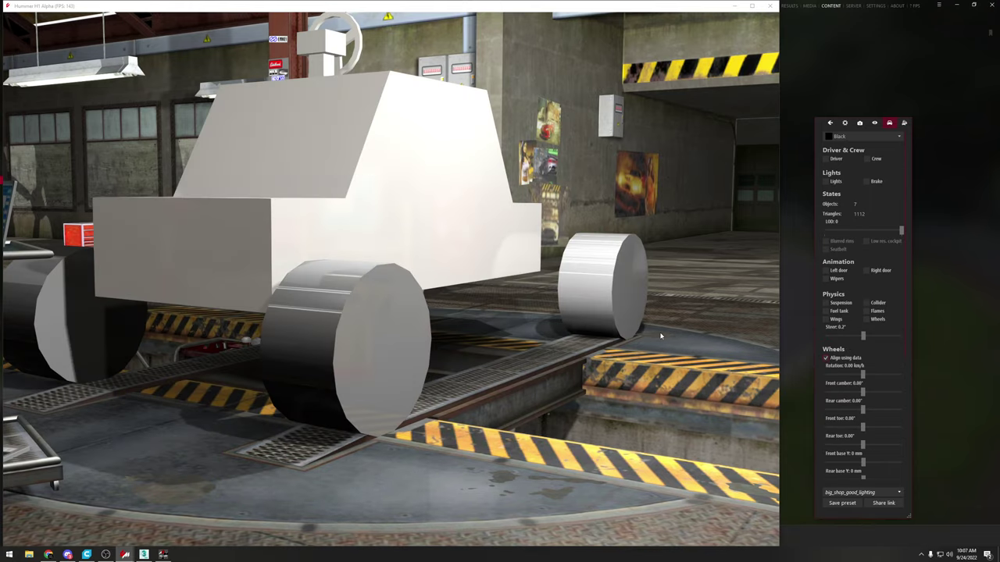
left_click_drag(661, 337, 630, 351)
scroll(591, 346, "down", 3)
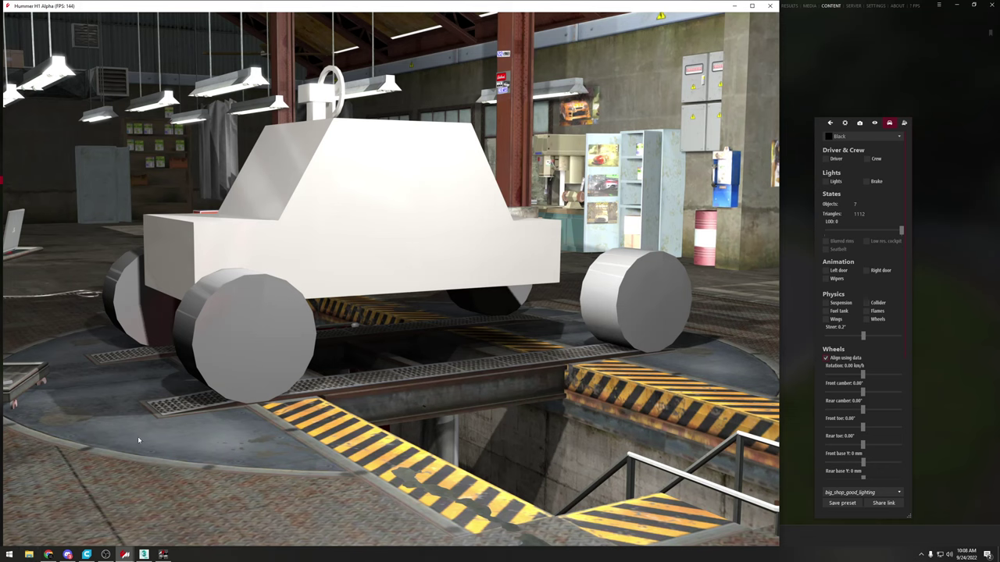
Step: Toggle the data-based wheel alignment repeatedly to compare the modelled wheel positions with those from the car data
left_click(847, 359)
left_click(847, 358)
left_click(846, 359)
left_click(847, 358)
left_click(846, 358)
left_click(846, 359)
left_click(847, 358)
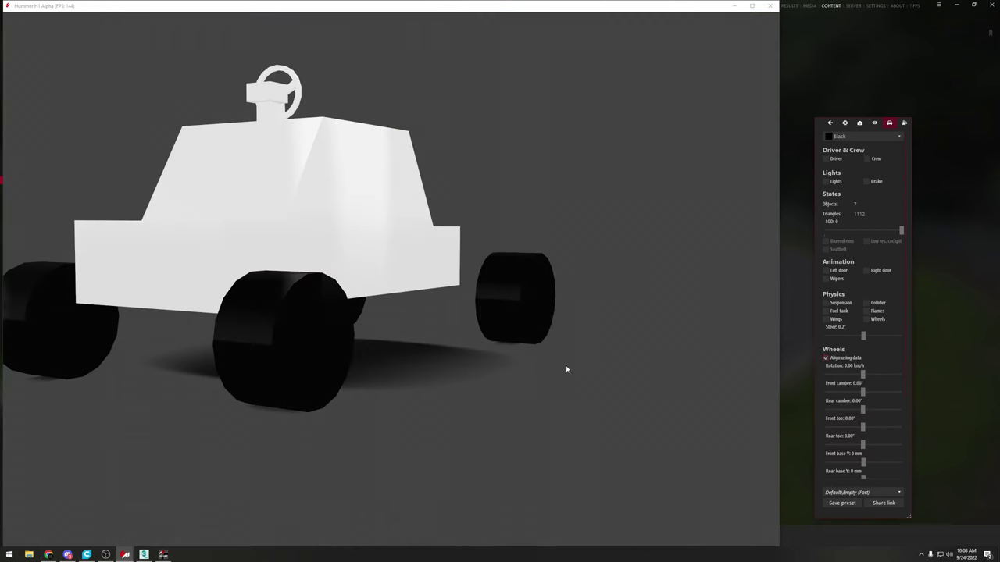
Step: Examine the wheel positions in the empty showroom from several angles, with and without the data alignment
left_click_drag(567, 370, 540, 377)
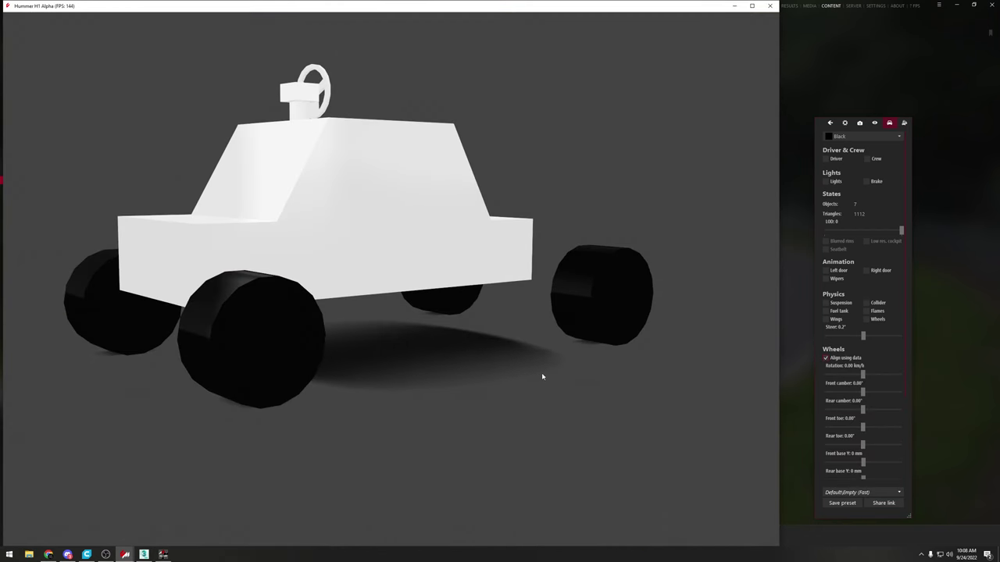
left_click_drag(622, 370, 557, 369)
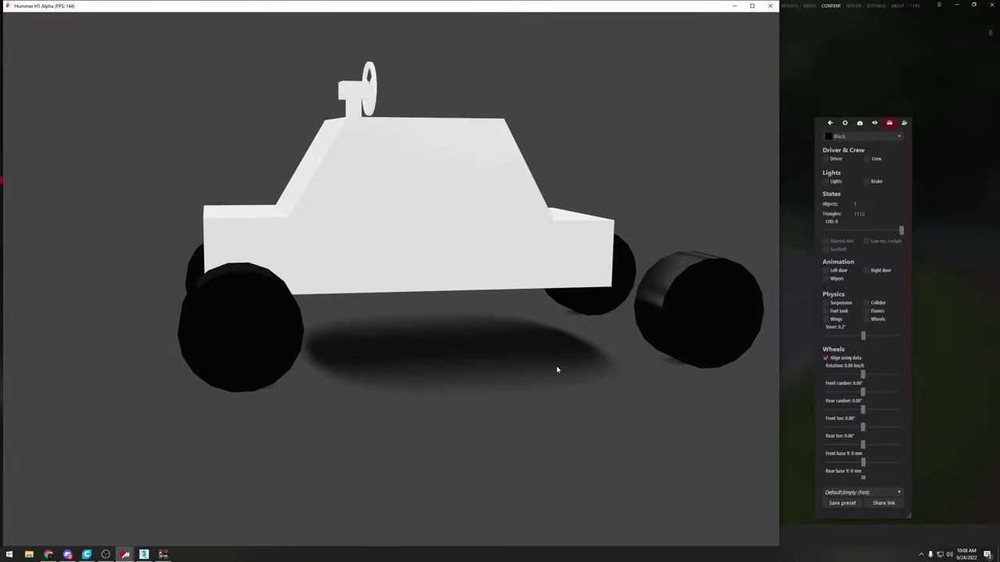
left_click_drag(557, 368, 625, 315)
left_click_drag(461, 312, 781, 396)
left_click(854, 359)
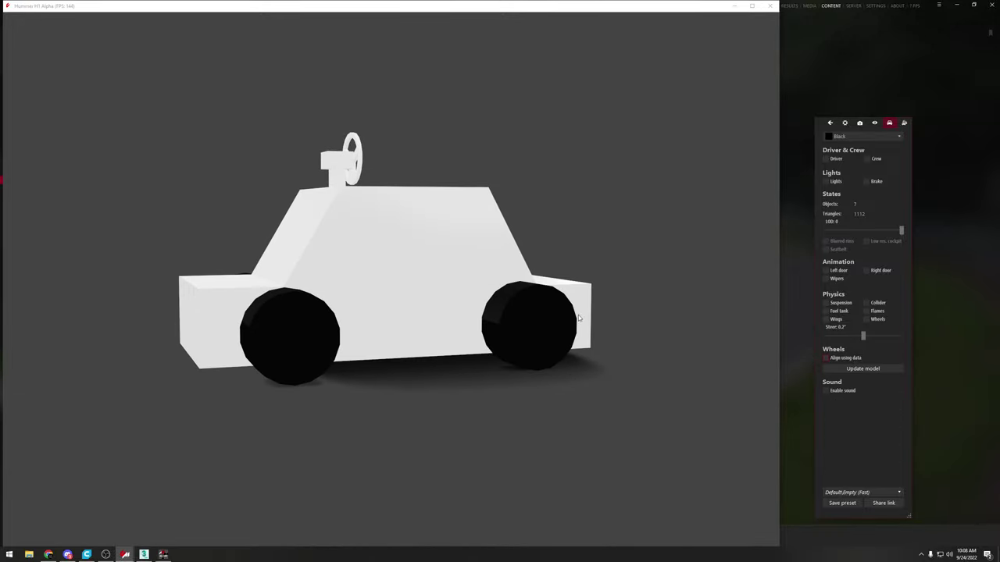
left_click_drag(593, 317, 788, 378)
Step: Align the wheels using data and update the model with the aligned wheel positions
left_click(826, 358)
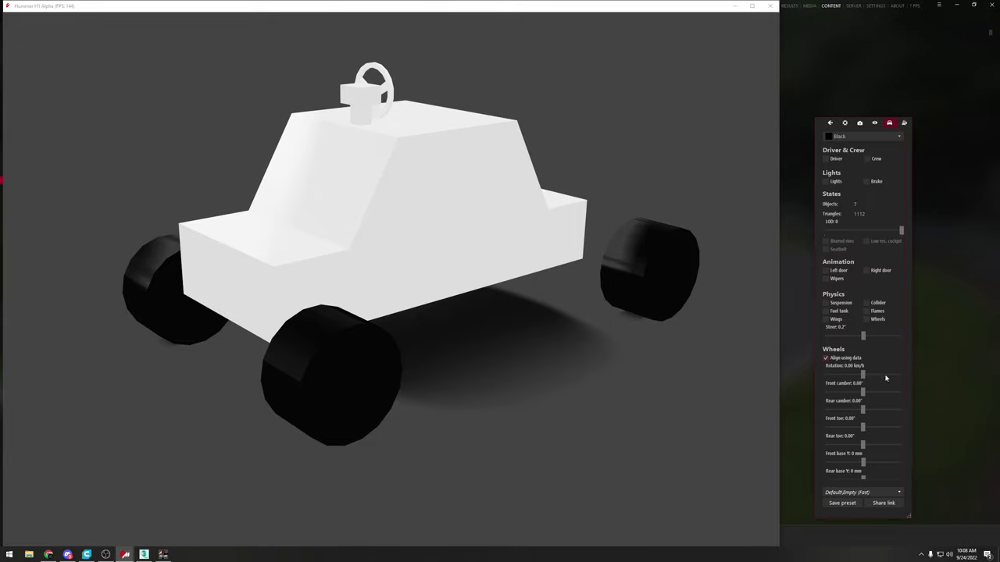
scroll(883, 376, "down", 3)
left_click(868, 454)
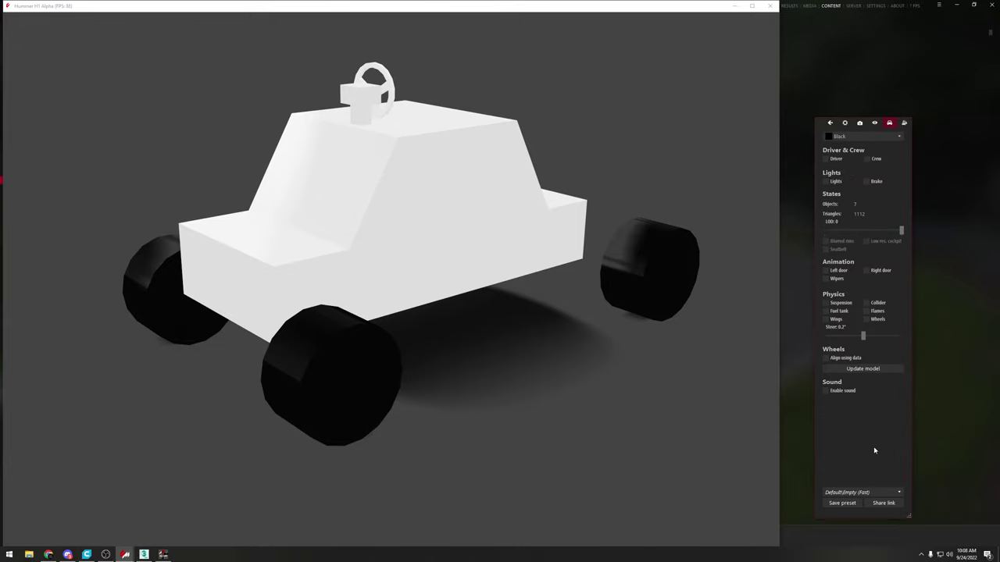
Step: Check the updated model's wheel positions by switching the data alignment on and off in the car settings
left_click(830, 123)
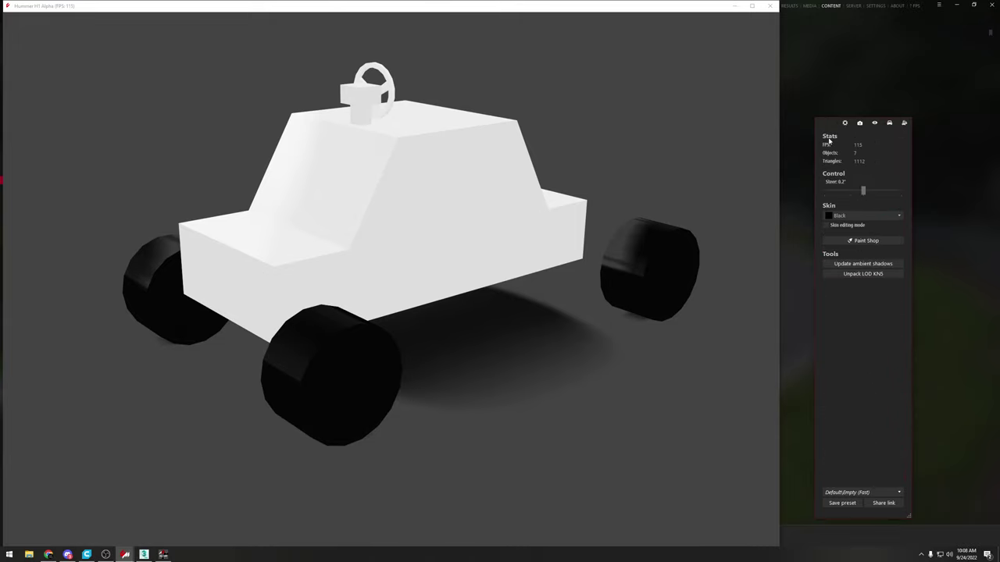
left_click(889, 123)
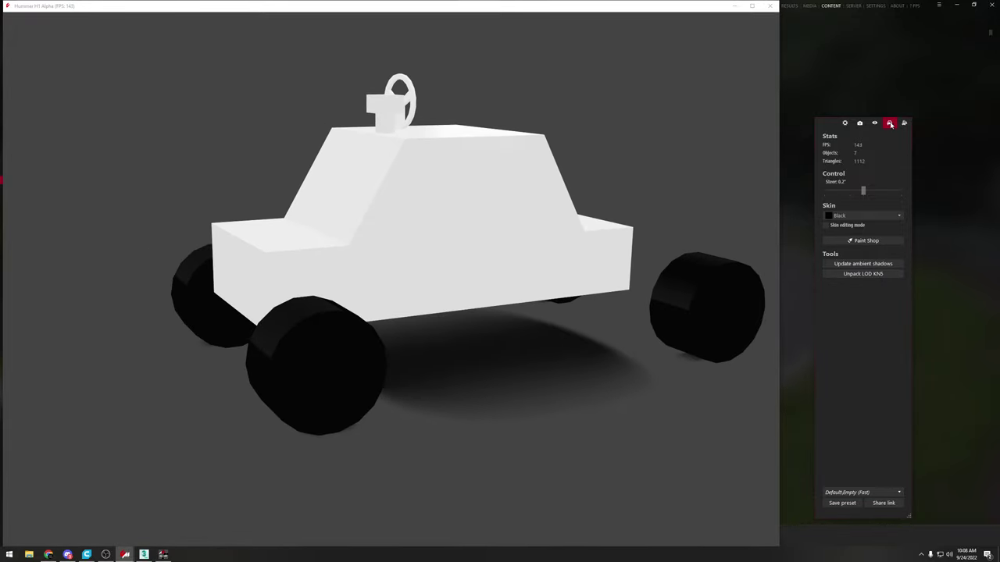
left_click(842, 358)
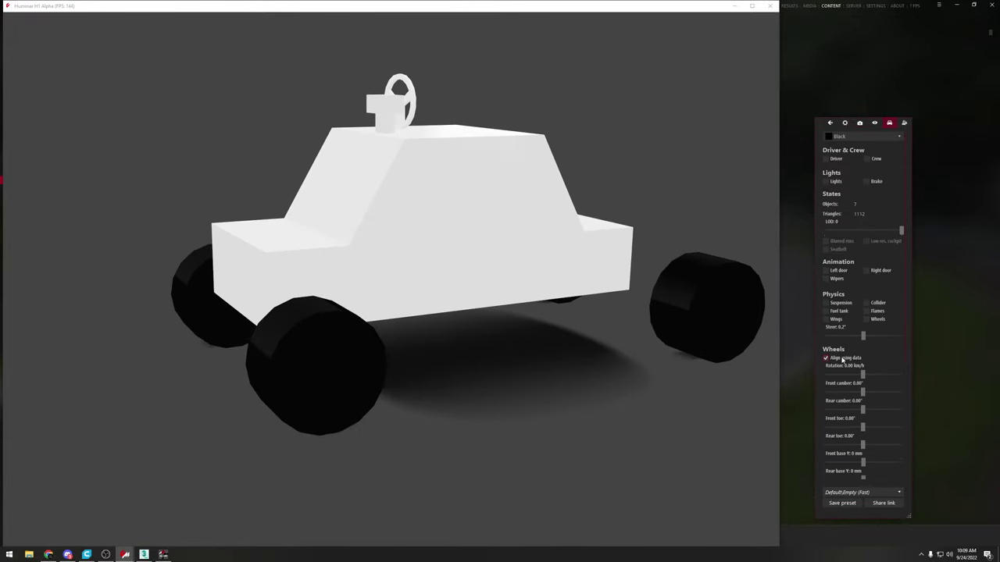
left_click(842, 359)
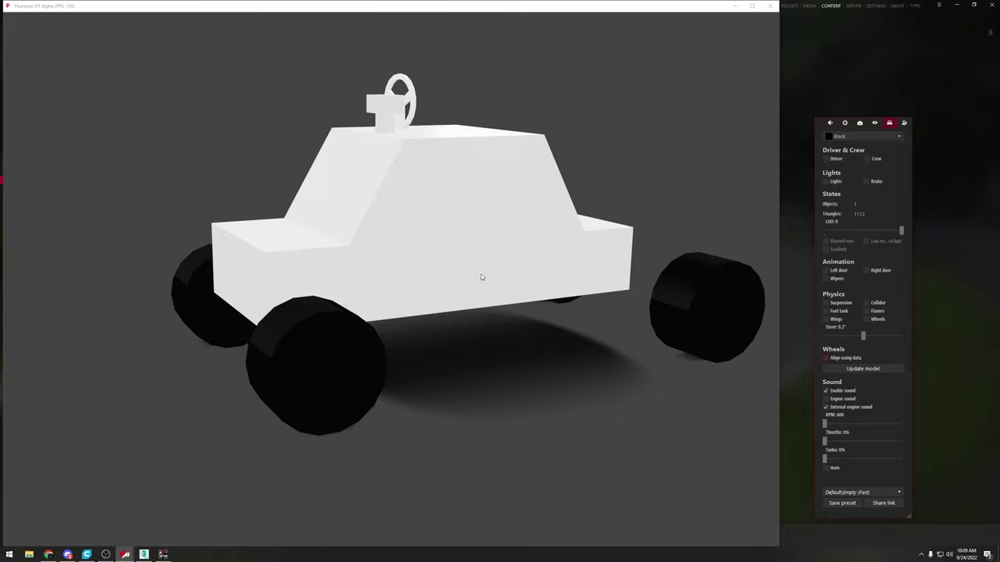
Step: Unpack the LOD KN5 and copy all unpacked files into the testcar project folder, replacing the existing ones
left_click(830, 123)
left_click(850, 273)
key("ctrl+a")
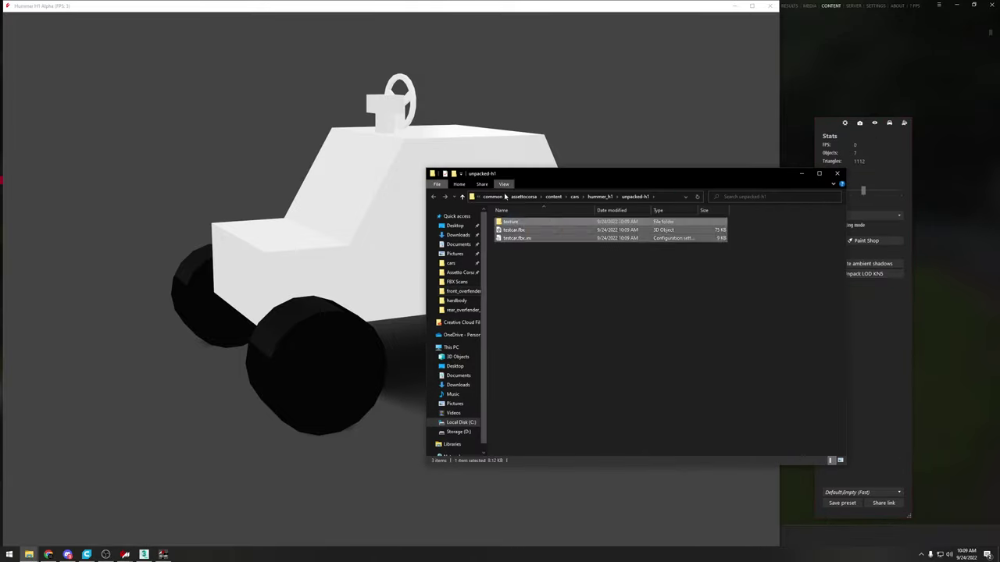
key("alt+Tab")
double_click(522, 346)
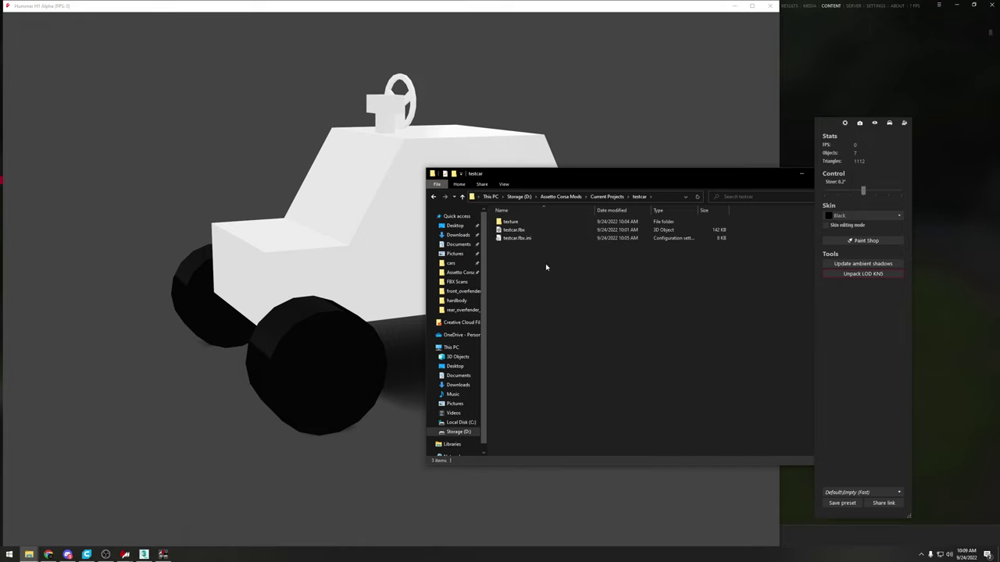
key("ctrl+v")
left_click(188, 216)
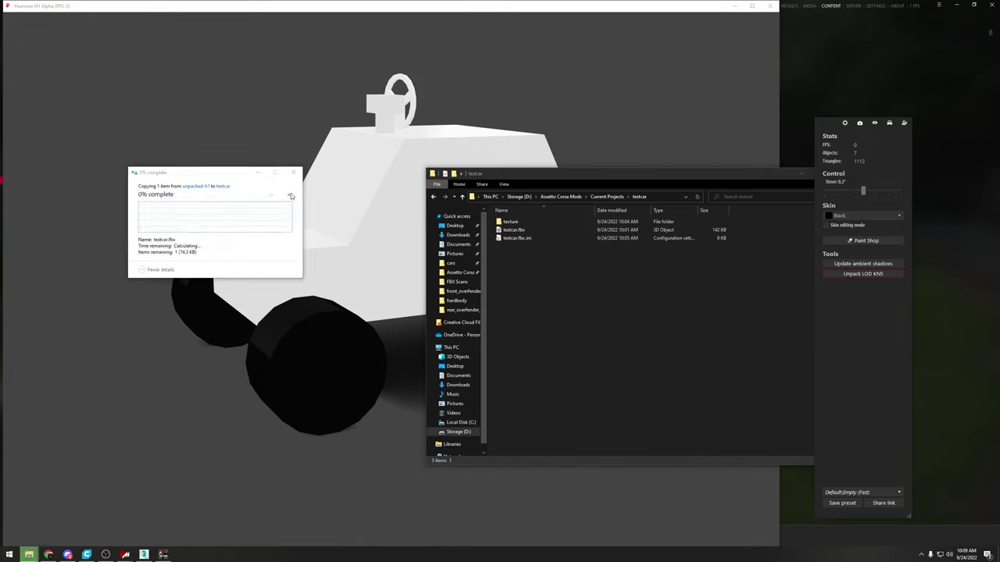
Step: Close the showroom, switch to 3ds Max and delete the entire old car model from the scene
left_click(771, 7)
left_click(144, 554)
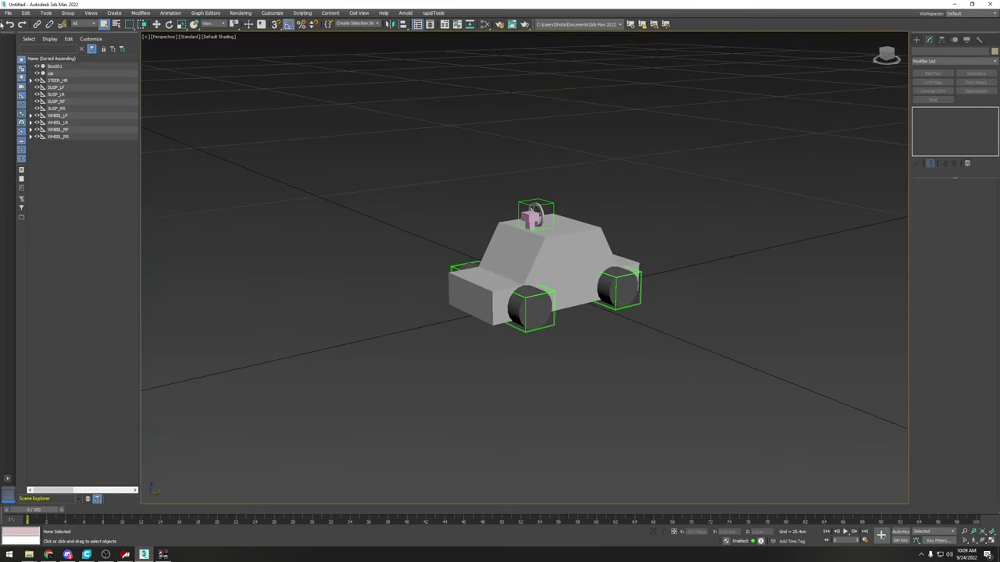
middle_click_drag(356, 199, 455, 195, "alt")
left_click_drag(461, 195, 738, 357)
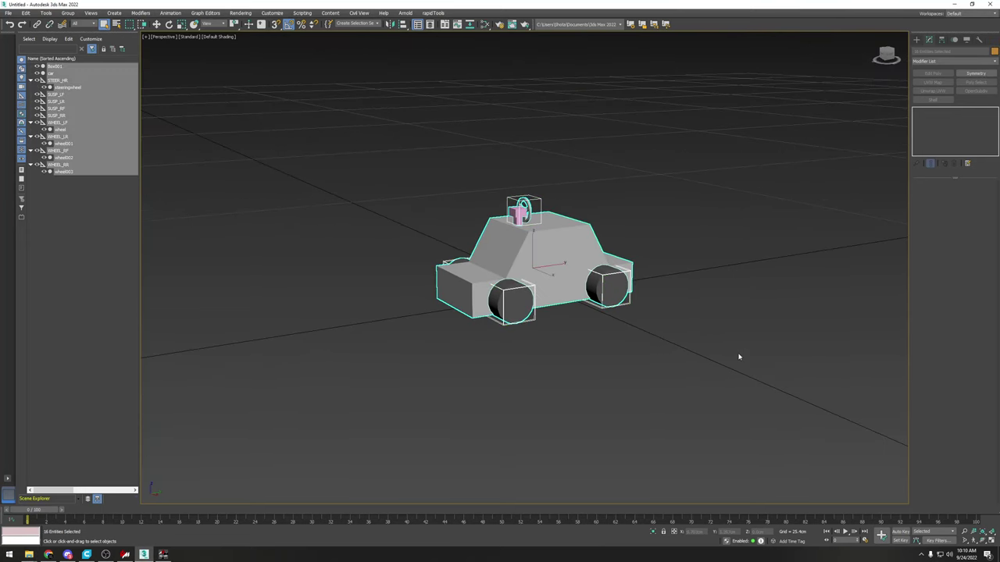
key("Delete")
key("w")
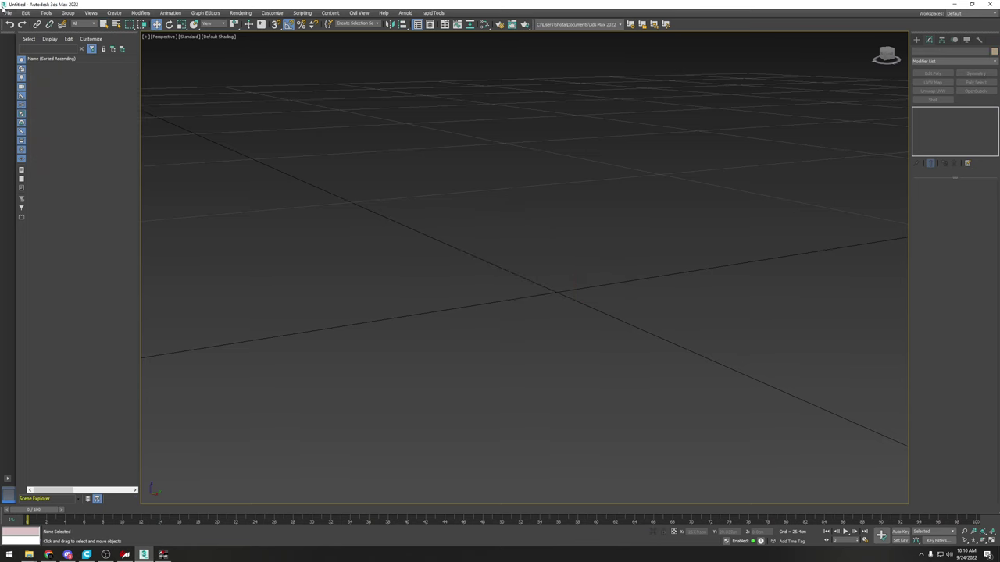
Step: Import testcar.fbx into the scene with the file units converted to Meters
left_click(6, 13)
mouse_move(32, 107)
left_click(107, 107)
double_click(67, 69)
left_click(510, 329)
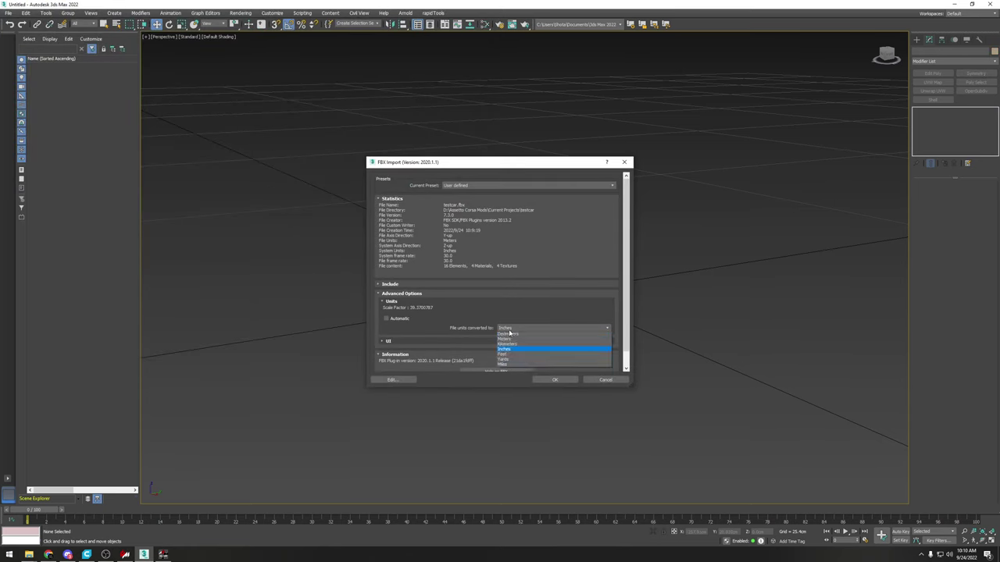
left_click(505, 338)
left_click(556, 379)
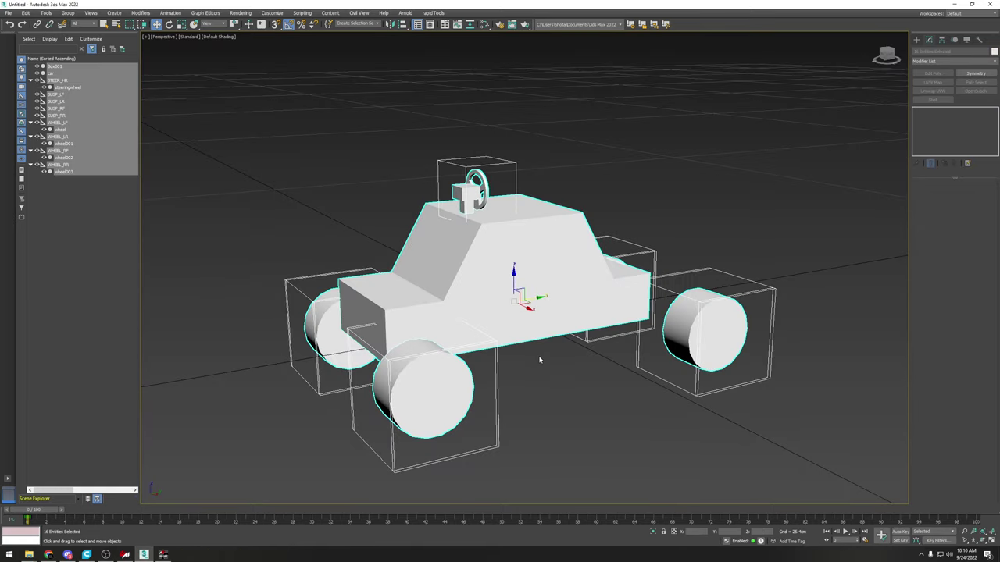
Step: Deselect the imported car and display its edged faces in the viewport
left_click(539, 360)
mouse_move(542, 364)
middle_mouse_down("alt")
mouse_move(533, 375)
mouse_move(555, 403)
mouse_move(594, 334)
middle_mouse_up("alt")
key("F4")
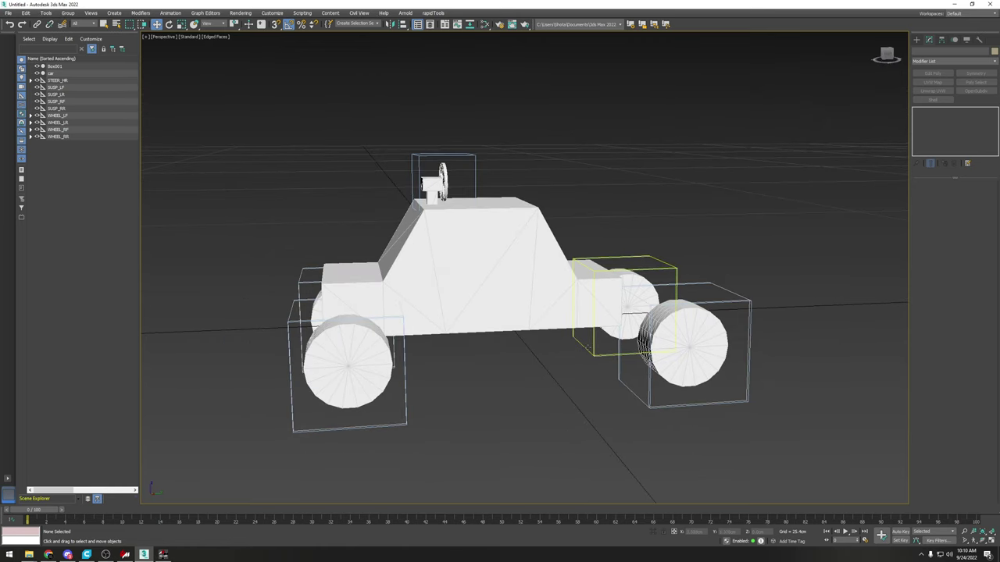
middle_click_drag(586, 345, 583, 303)
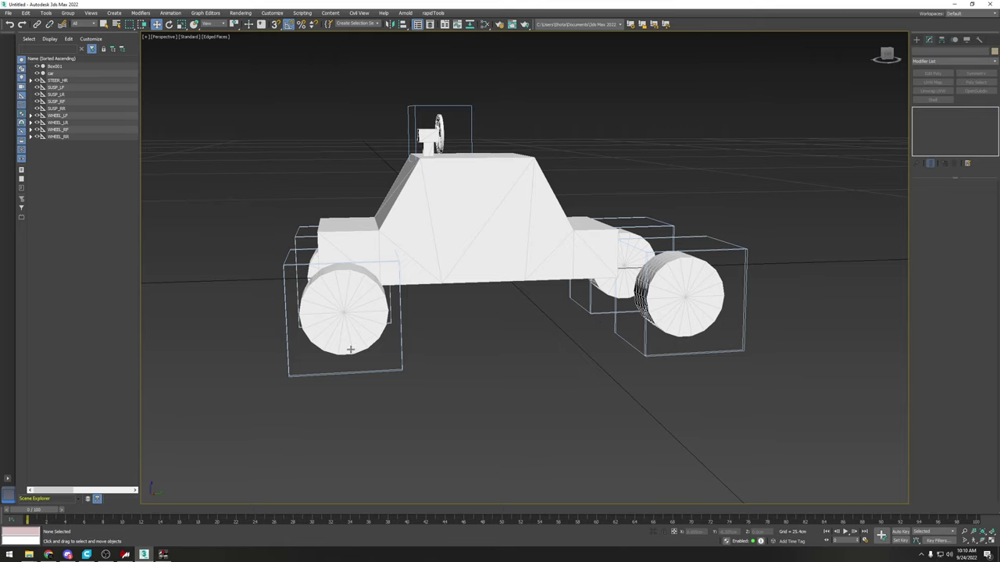
middle_click_drag(350, 349, 449, 349, "alt")
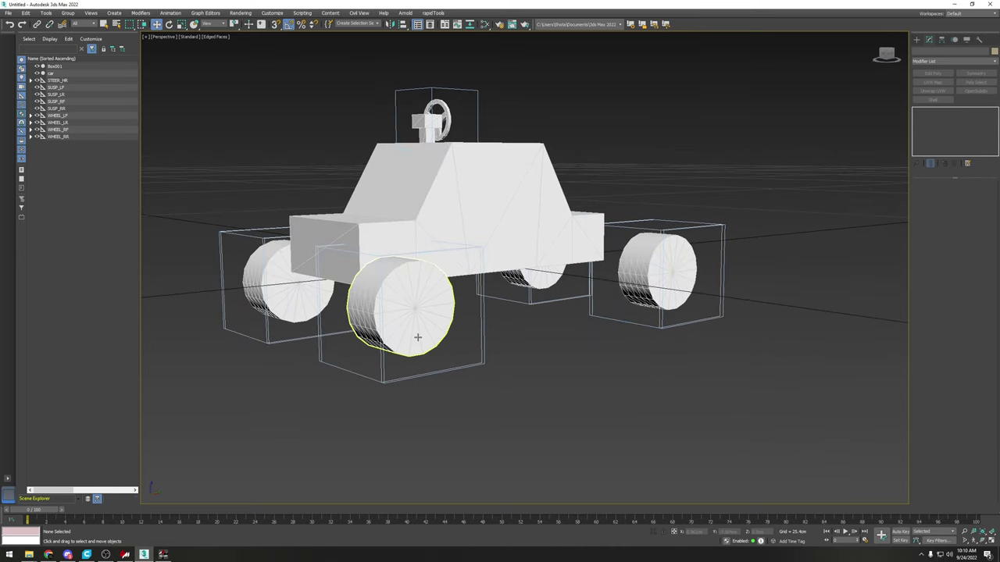
Step: Uniformly scale the wheel under WHEEL_LF down to about three quarters of its size
left_click(417, 335)
middle_click_drag(416, 336, 429, 312, "alt")
key("r")
left_click_drag(399, 304, 401, 315)
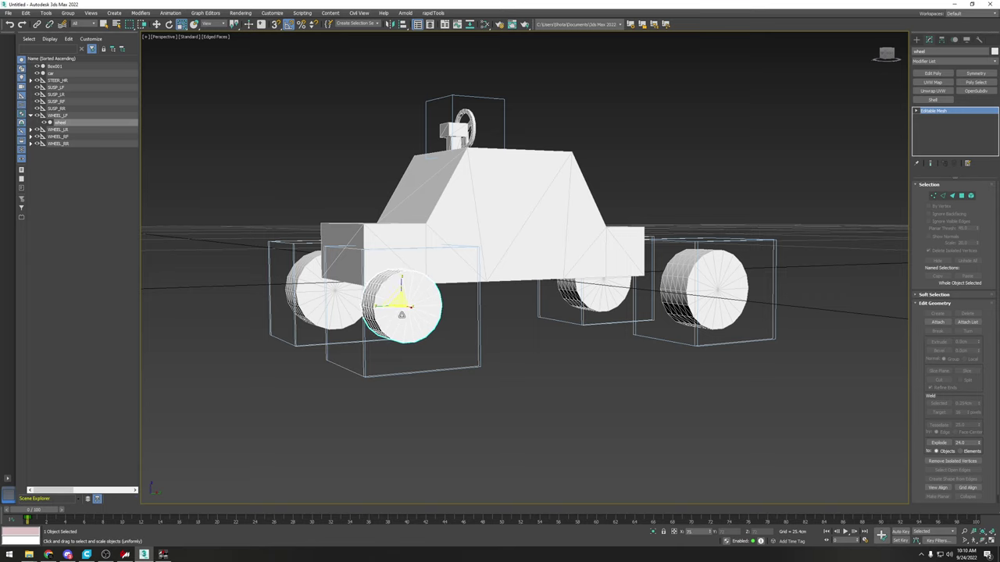
key("ctrl+z")
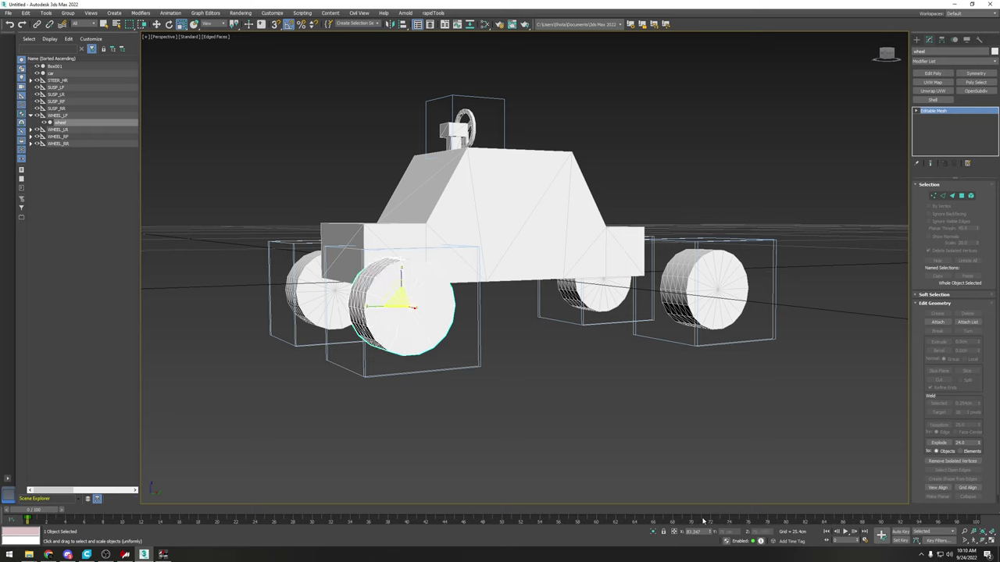
left_click_drag(397, 301, 411, 317)
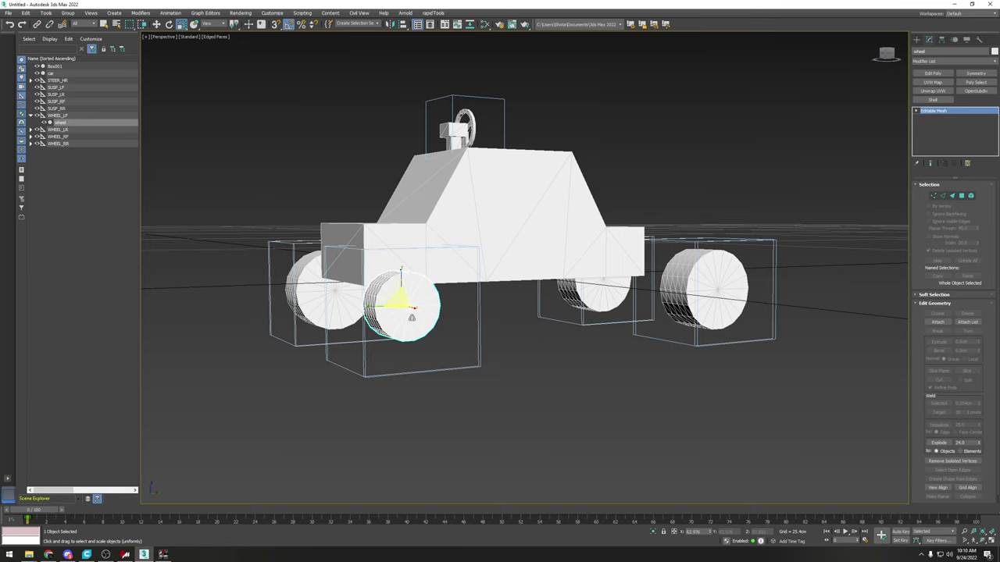
Step: Uniformly scale wheel001 under WHEEL_LR down to roughly the size of the reduced front wheel
middle_click_drag(410, 316, 352, 327, "alt")
left_click(700, 325)
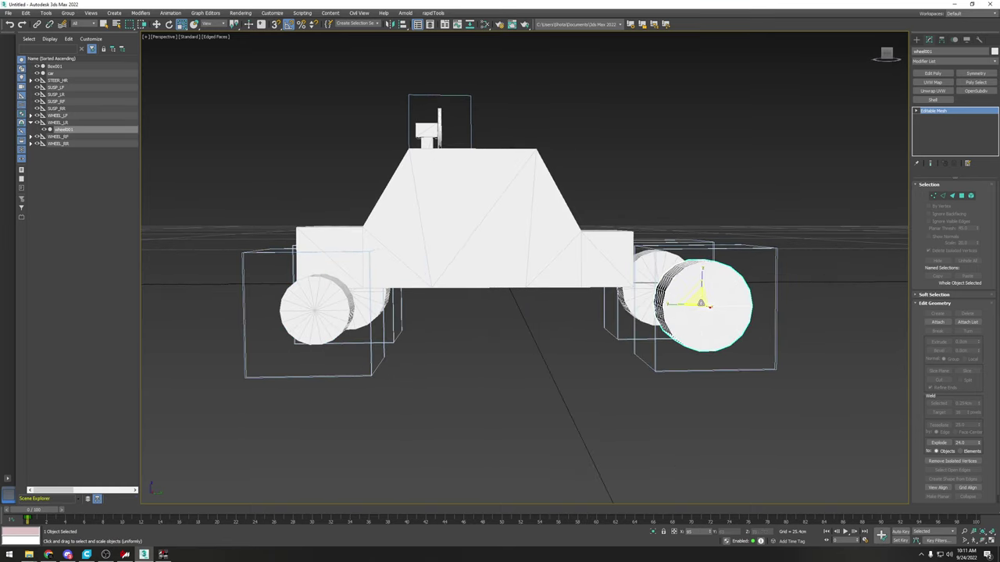
left_click_drag(701, 303, 705, 315)
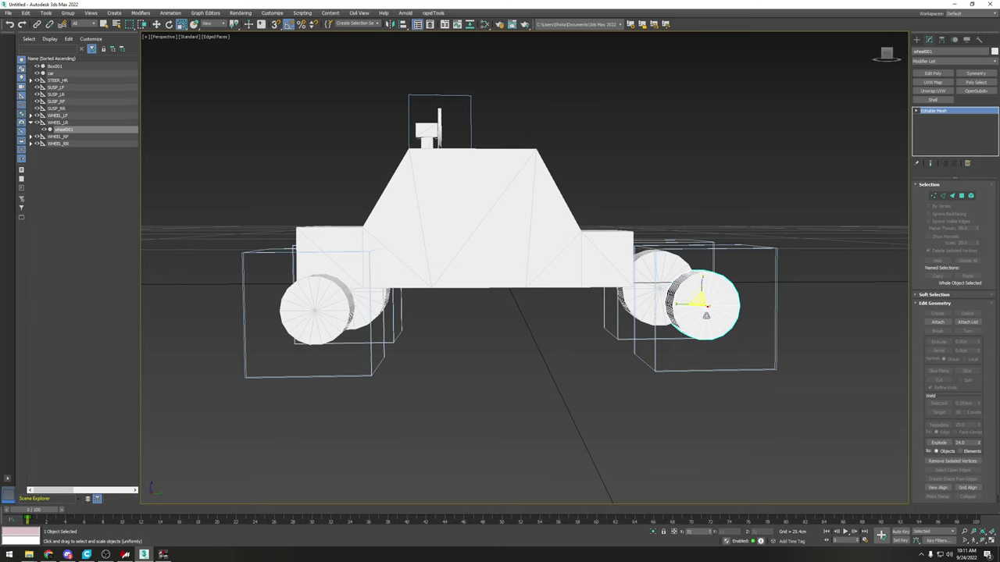
Step: Uniformly scale wheel002 under WHEEL_RF and the wheel under WHEEL_RR down to match the two wheels already reduced
middle_click_drag(651, 318, 602, 322, "alt")
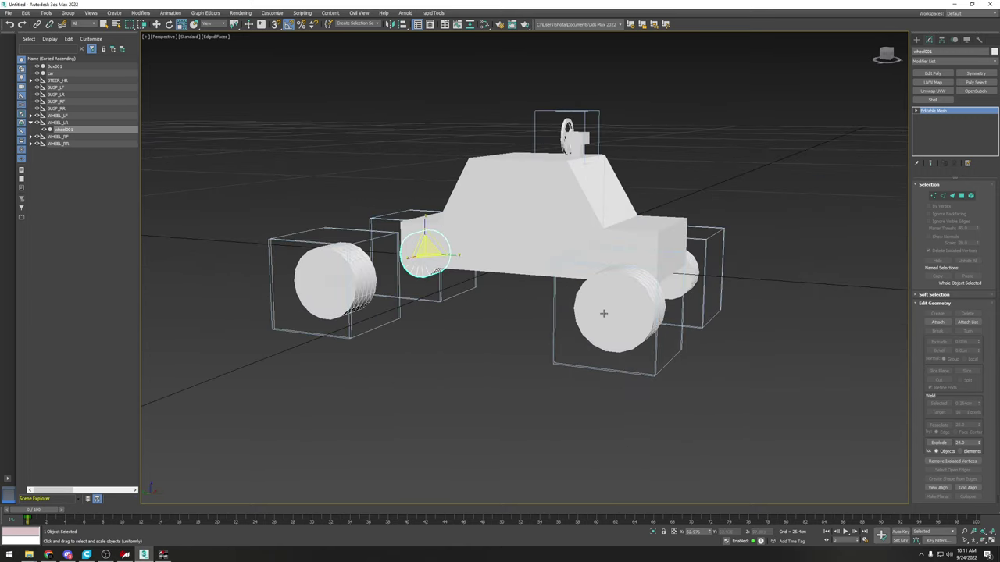
left_click(595, 321)
left_click_drag(595, 322, 626, 327)
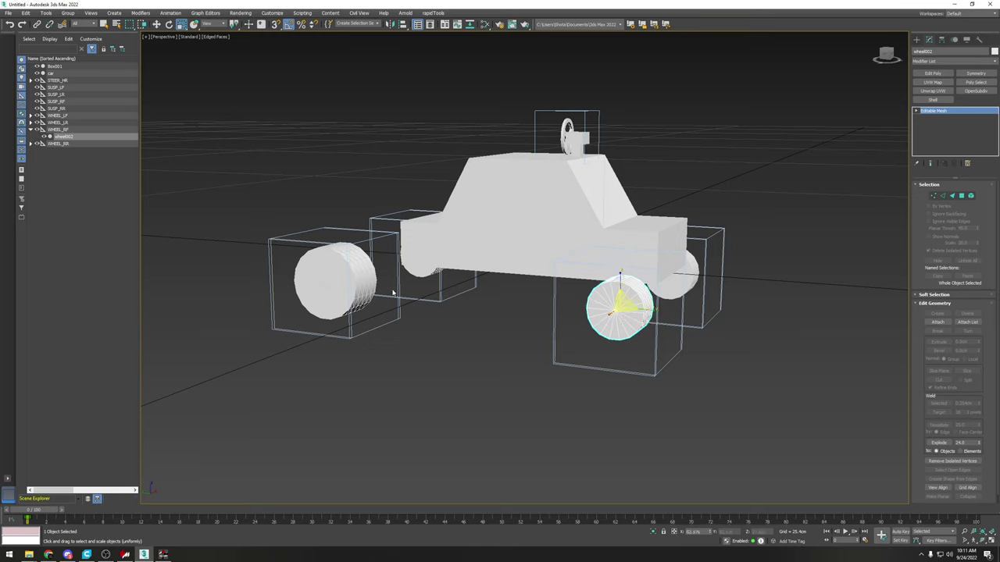
left_click(332, 295)
left_click_drag(332, 295, 338, 296)
left_click(457, 338)
scroll(456, 338, "down", 3)
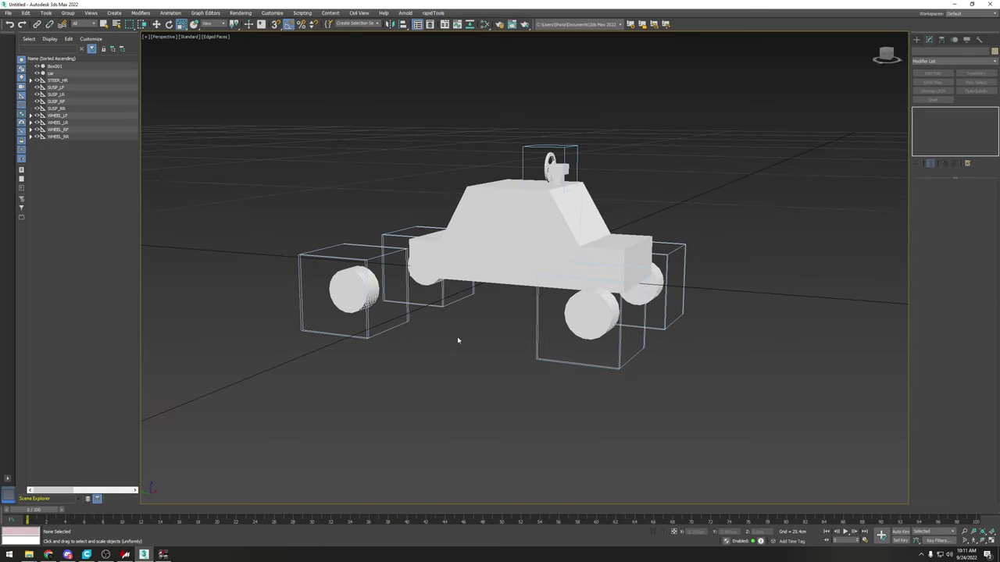
Step: Compare the sizes of the four reduced wheels from several sides, selecting them in turn, and clear the selection
left_click(352, 293)
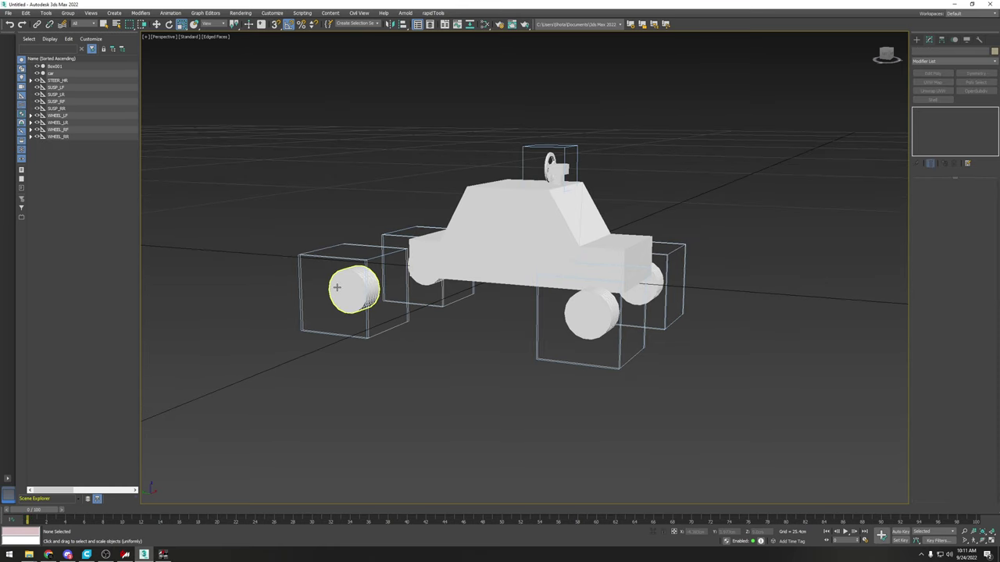
left_click(585, 315)
left_click(652, 286)
middle_click_drag(651, 286, 553, 300, "alt")
middle_click_drag(636, 300, 446, 295)
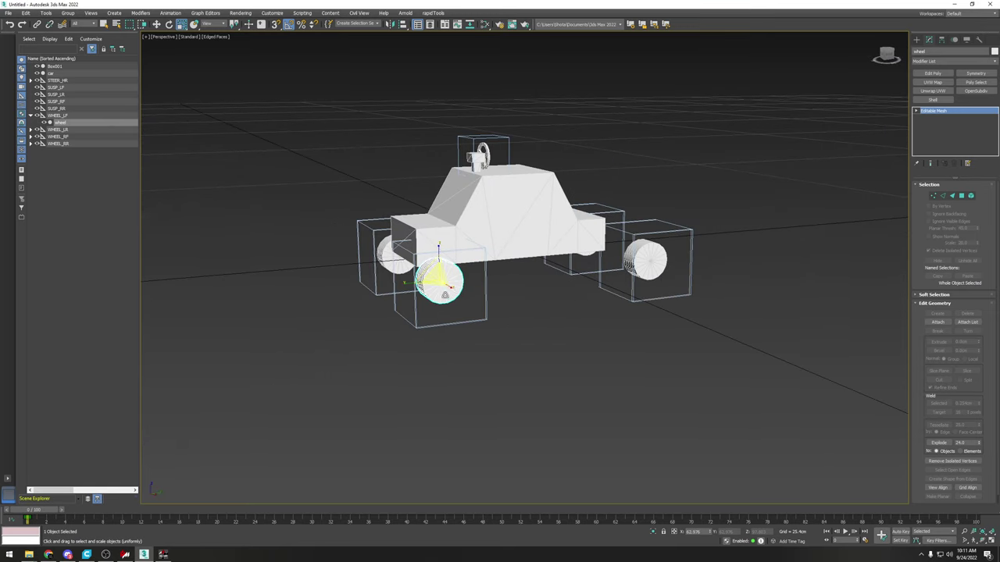
scroll(476, 293, "up", 2)
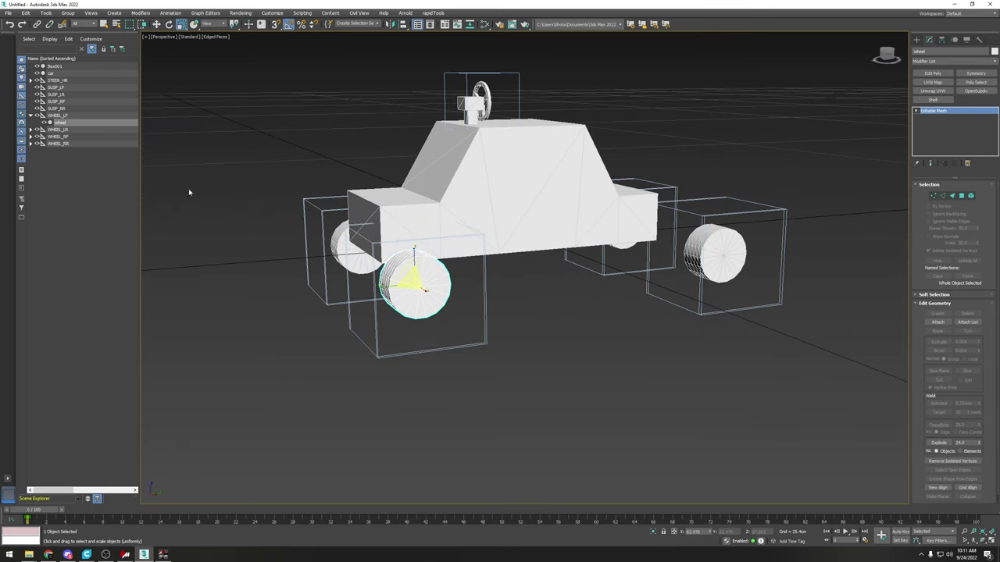
left_click(704, 253)
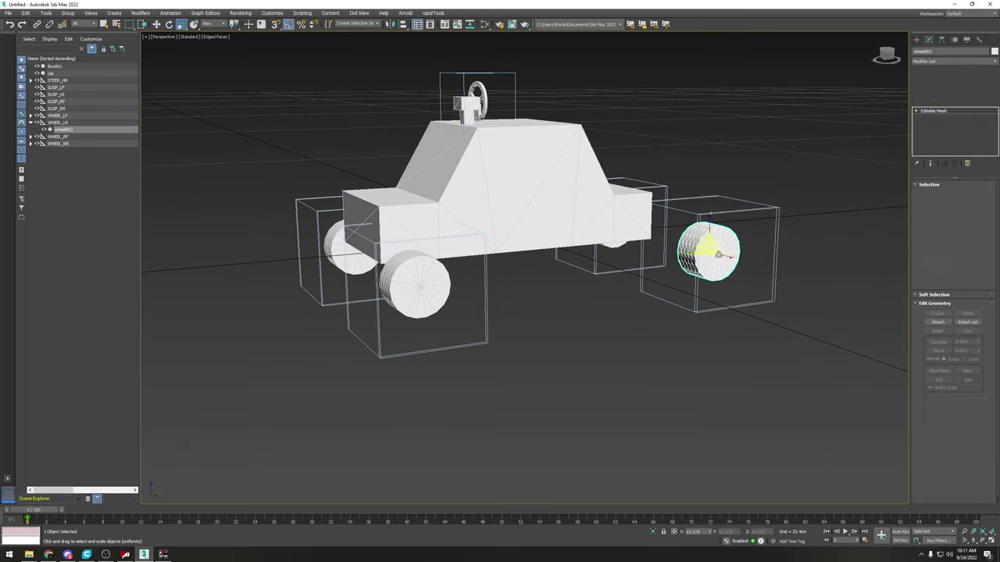
left_click(564, 305)
mouse_move(314, 201)
middle_mouse_down("alt")
mouse_move(340, 190)
mouse_move(312, 181)
middle_mouse_up("alt")
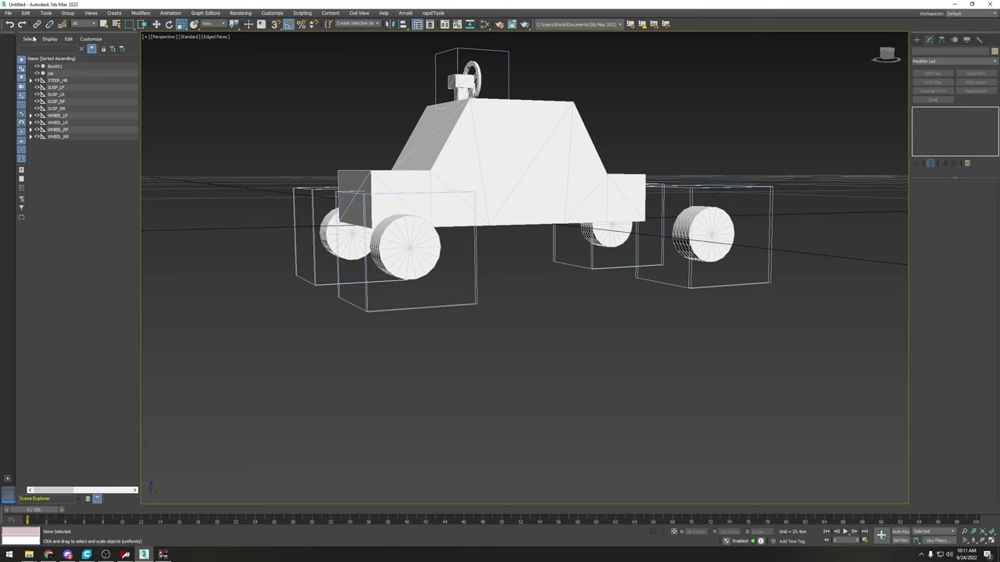
Step: Export the scene with the resized wheels as FBX, overwriting testcar.fbx in the testcar folder
left_click(7, 13)
mouse_move(47, 128)
left_click(115, 128)
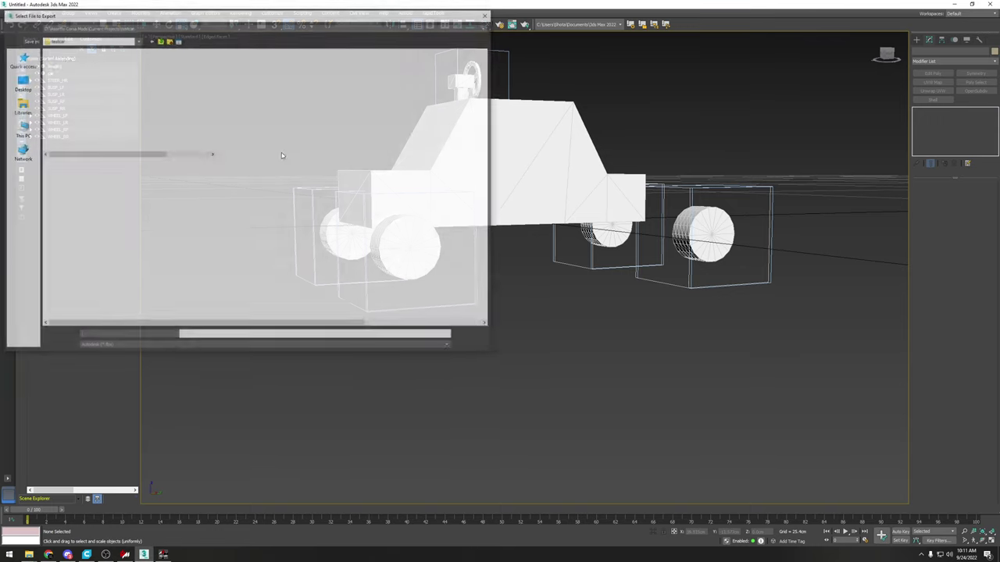
double_click(92, 69)
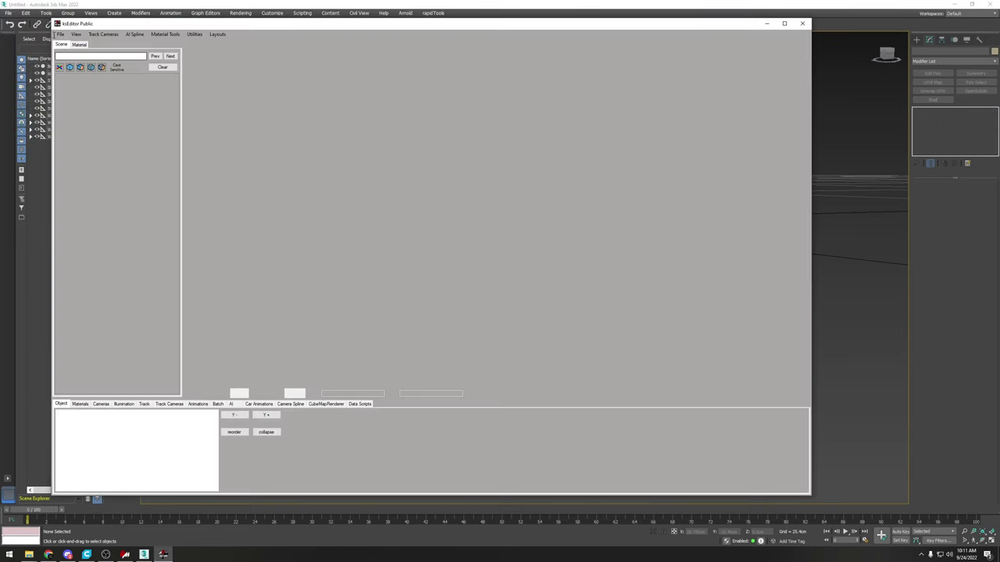
Step: Load the recent testcar.fbx into ksEditor and view the whole car with its smaller wheels
left_click(61, 34)
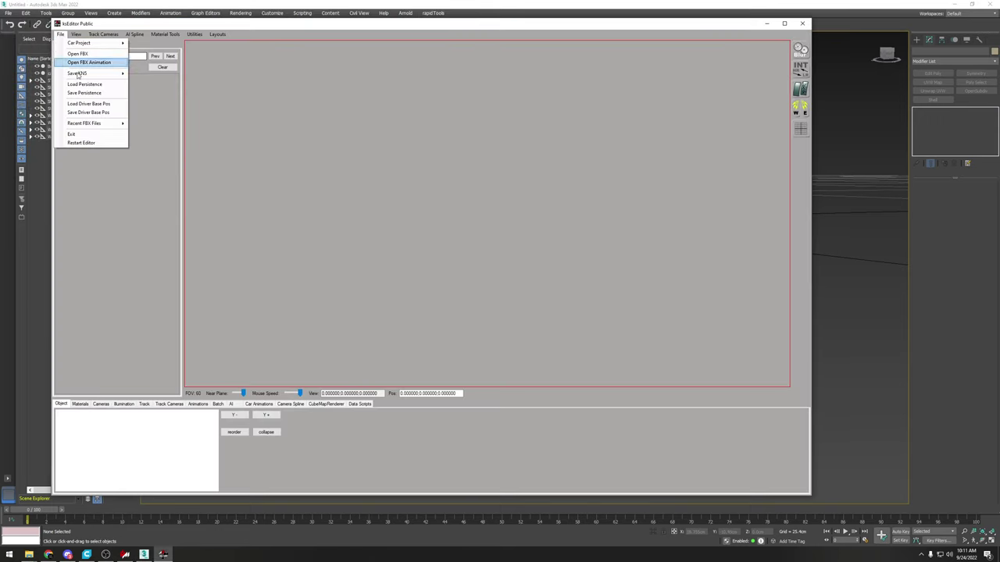
mouse_move(85, 123)
left_click(180, 125)
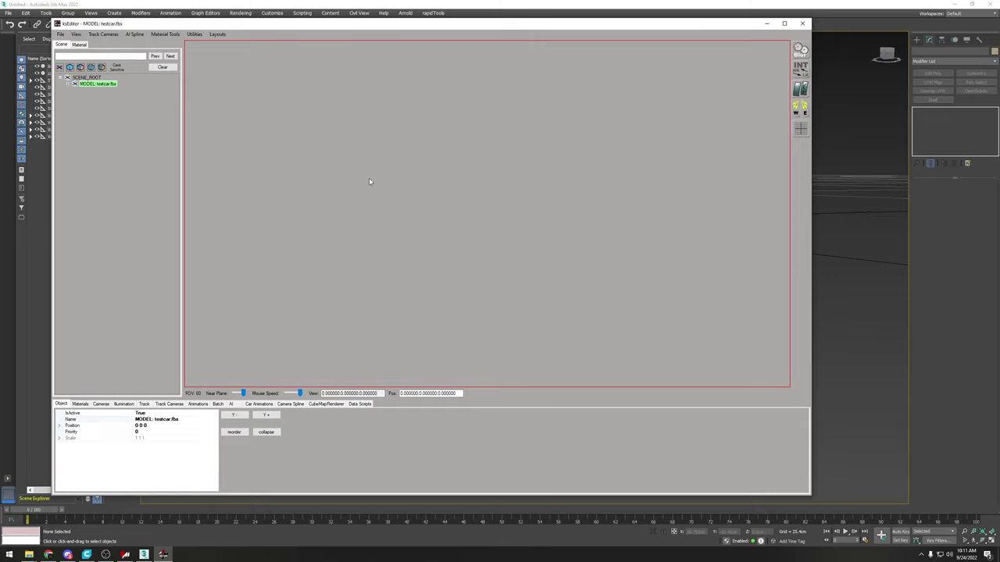
right_click_drag(500, 229, 456, 245)
key("s")
key("d")
key("w")
key("s")
Step: Save the loaded car model as a KN5 file
left_click(61, 35)
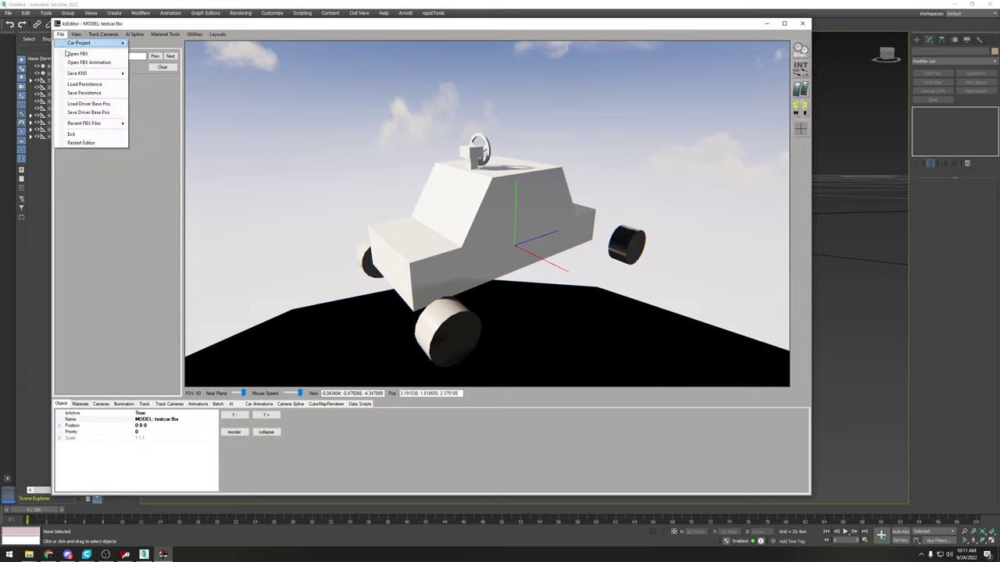
mouse_move(117, 73)
left_click(149, 75)
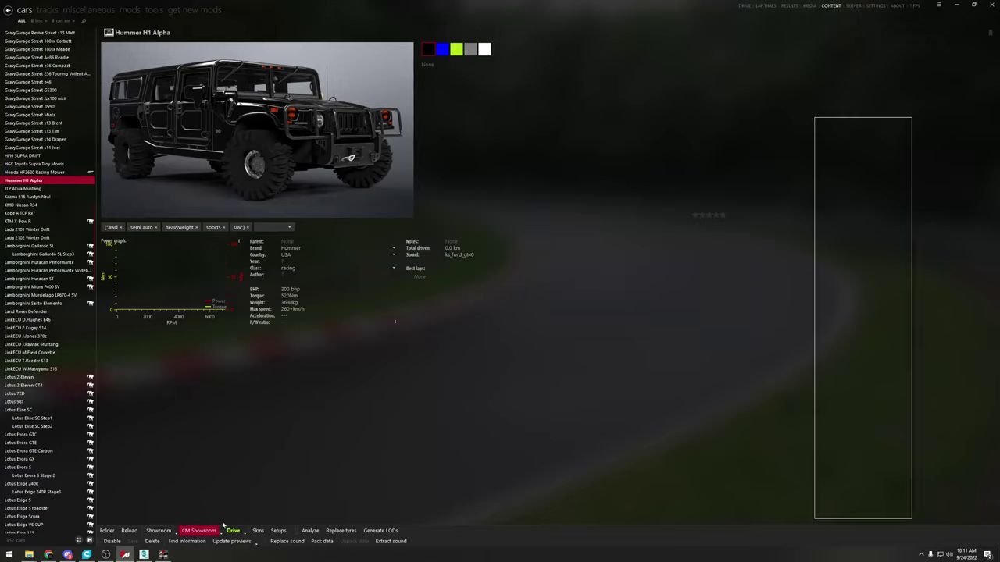
Step: Open the Hummer H1 Alpha in Content Manager's CM Showroom and compare its wheel positions with and without data alignment
left_click(215, 529)
left_click(889, 123)
left_click(846, 359)
left_click(846, 358)
left_click(846, 359)
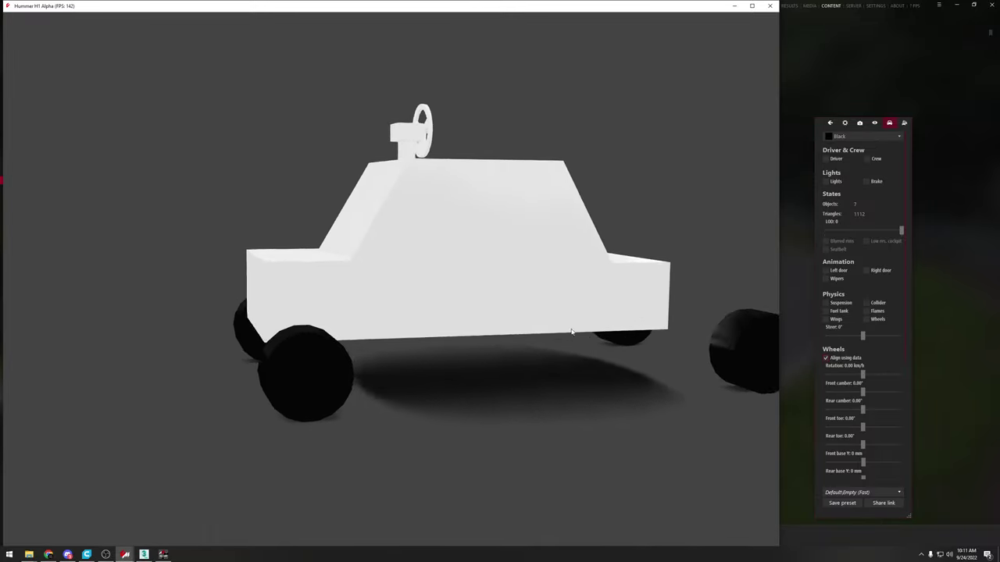
left_click(845, 358)
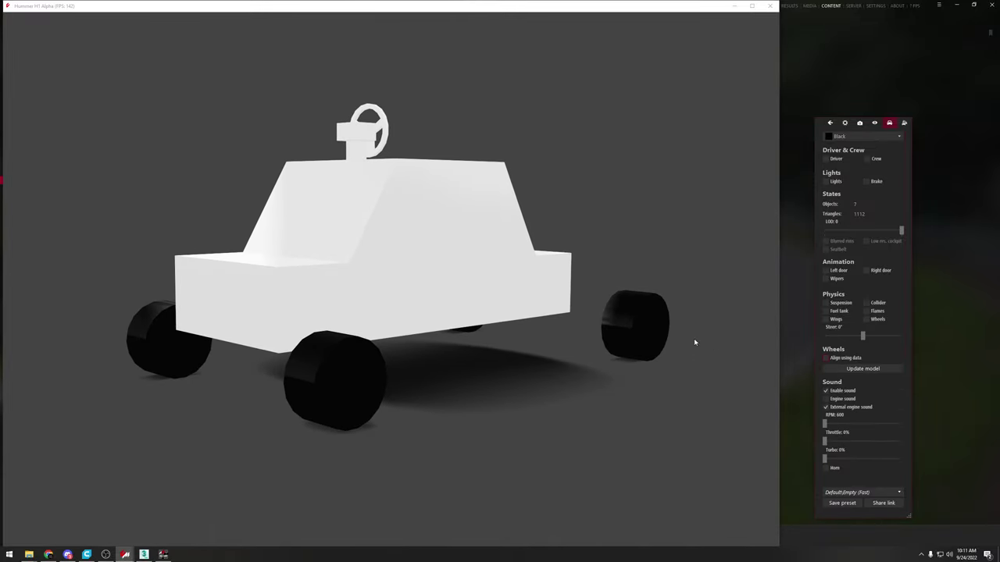
Step: Steer the car to about -35° and 13° and examine how the front wheels and steering wheel turn
left_click_drag(859, 340, 829, 336)
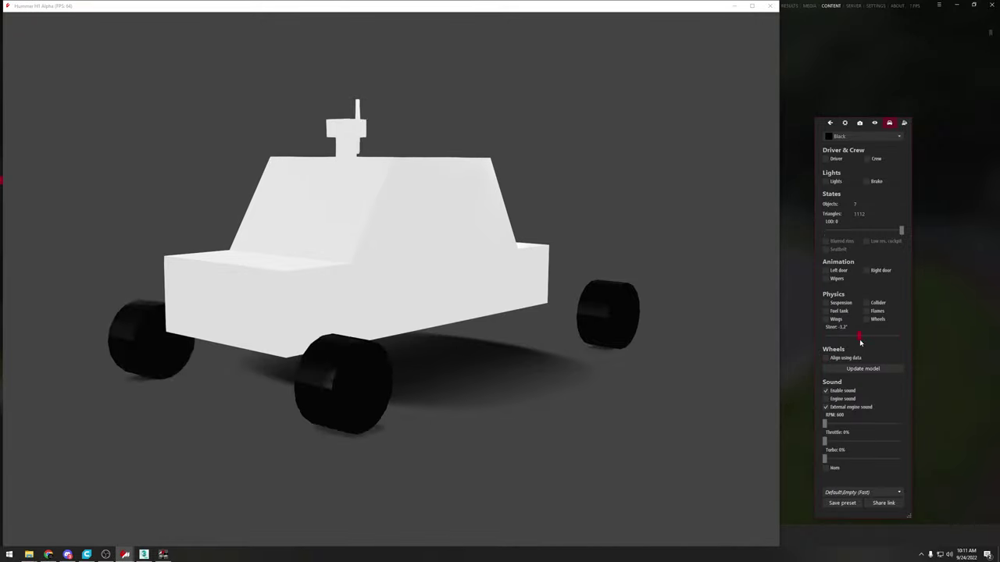
left_click_drag(706, 326, 441, 328)
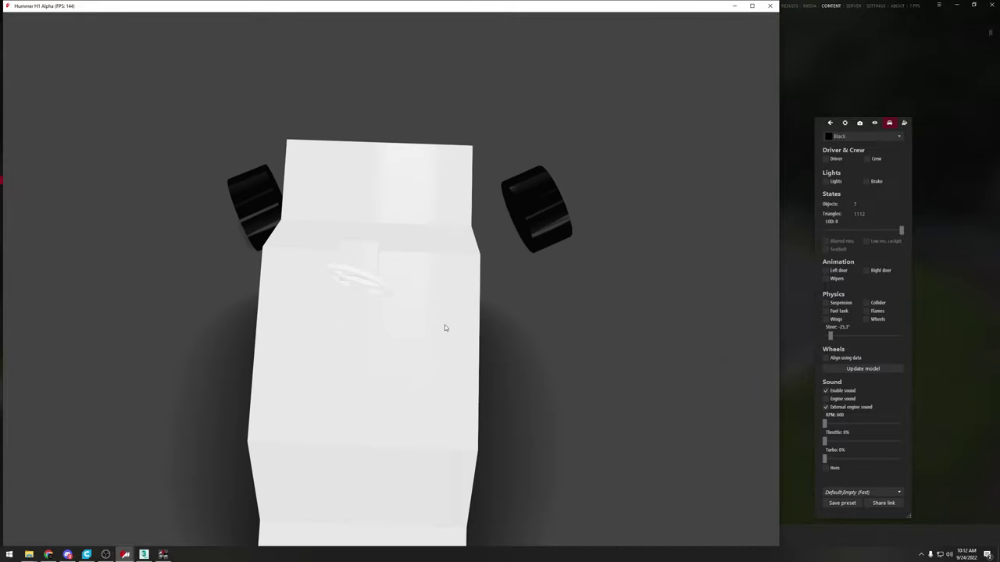
left_click_drag(836, 337, 870, 329)
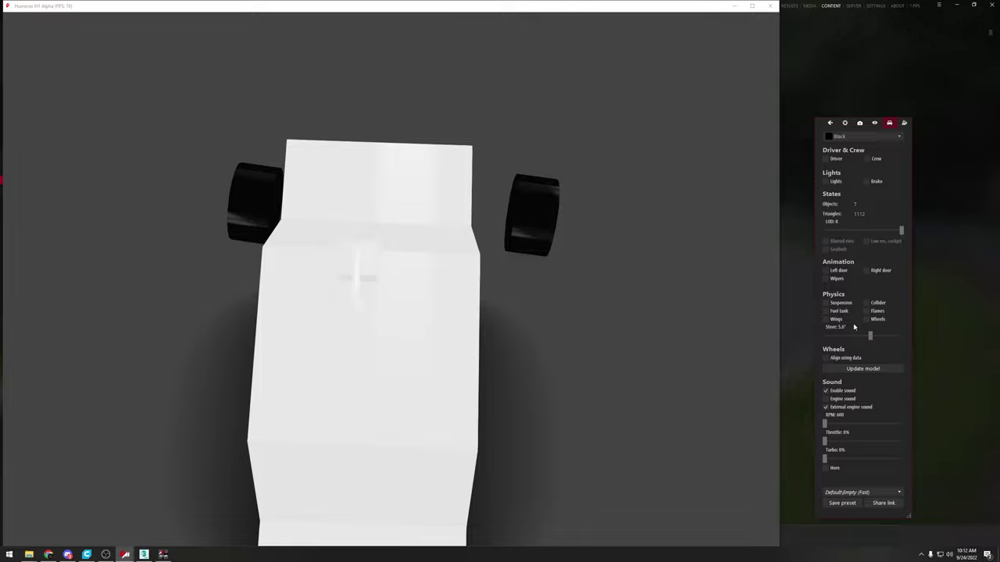
left_click_drag(549, 287, 599, 284)
left_click(872, 337)
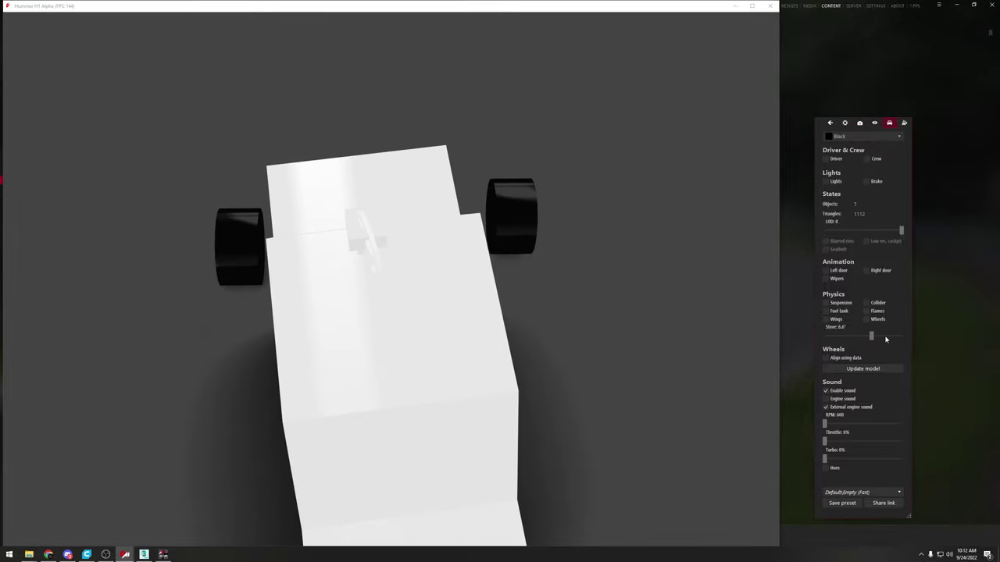
left_click_drag(872, 337, 880, 336)
left_click_drag(625, 309, 457, 388)
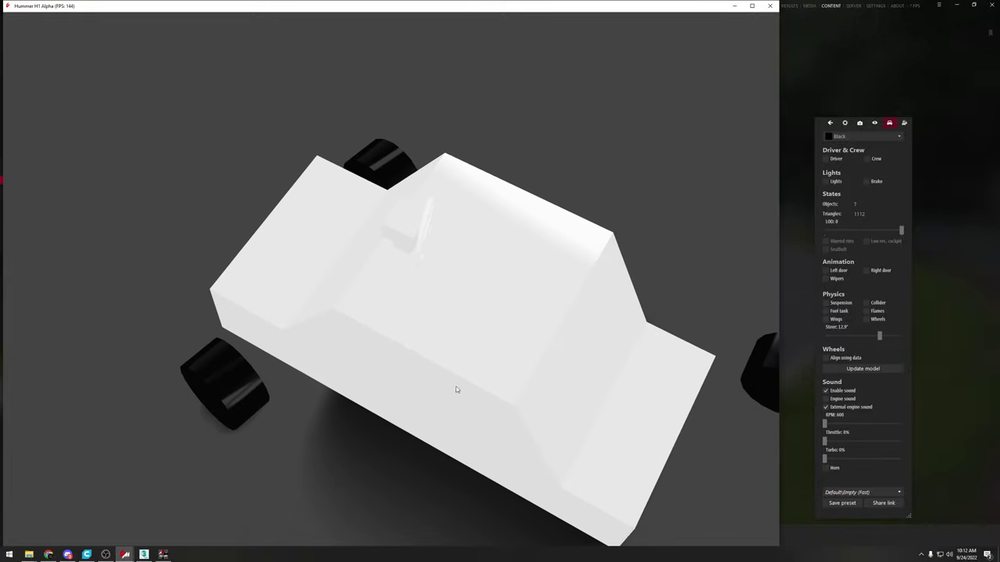
left_click_drag(406, 213, 566, 306)
key("Up")
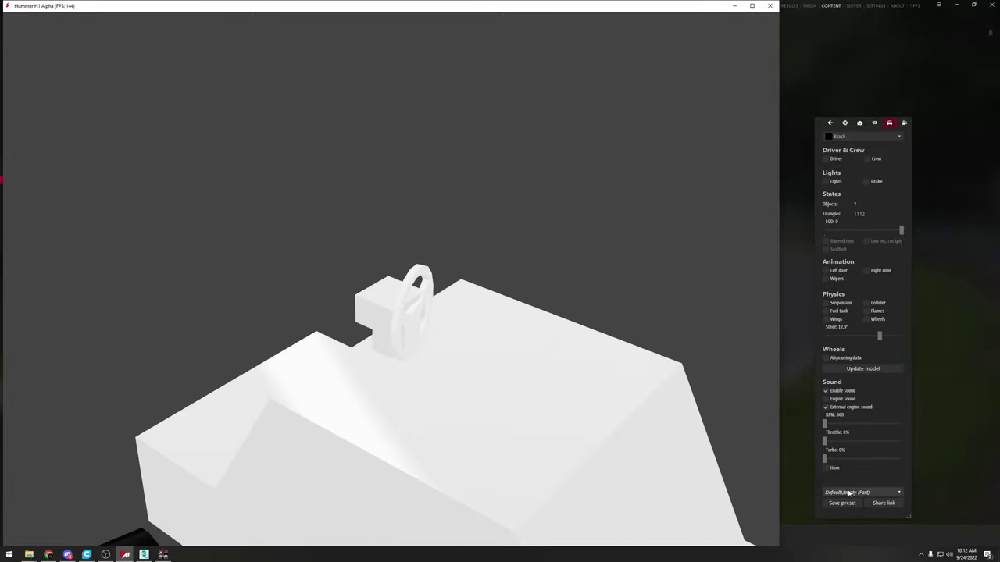
Step: Load the big_shop_good_lighting showroom preset and return the steering to 0°
left_click(849, 493)
left_click(856, 510)
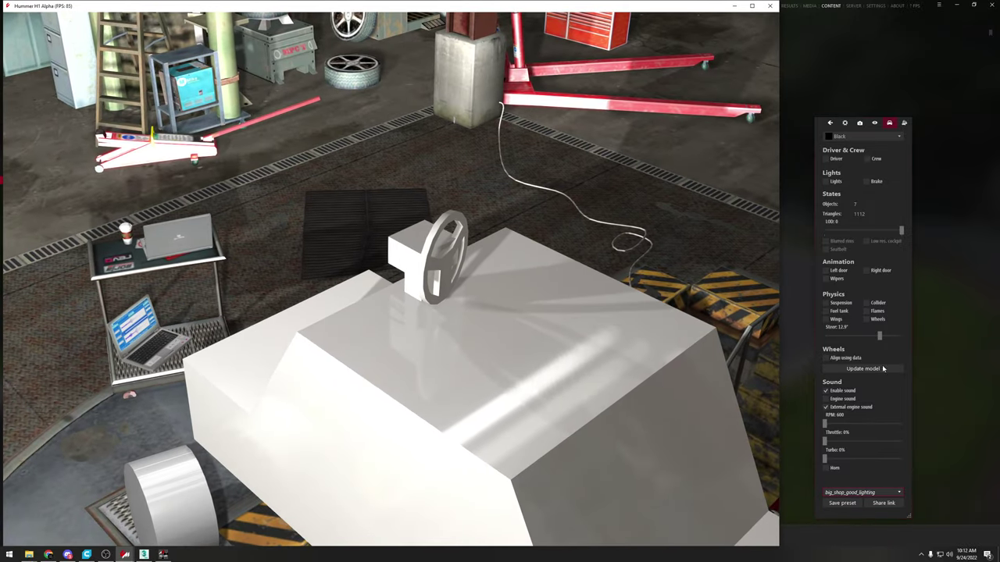
mouse_move(878, 338)
left_mouse_down()
mouse_move(888, 331)
mouse_move(862, 328)
left_mouse_up()
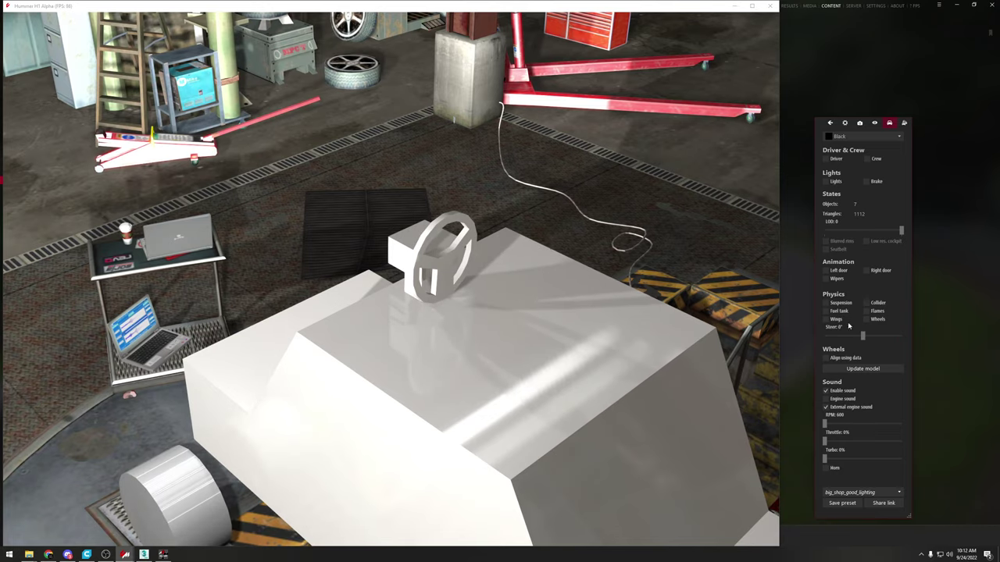
mouse_move(475, 318)
left_mouse_down()
mouse_move(515, 286)
mouse_move(468, 305)
mouse_move(490, 328)
left_mouse_up()
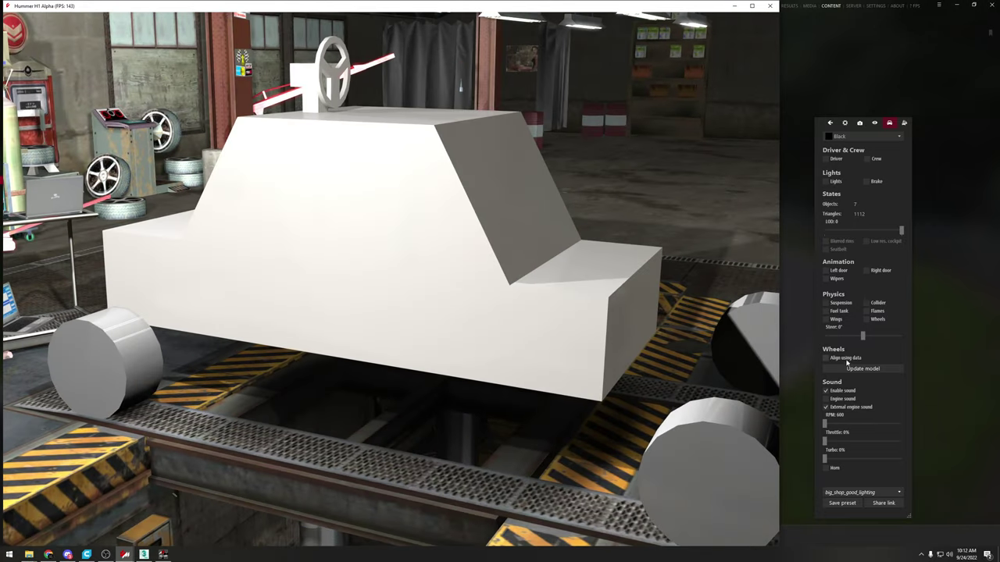
Step: Inspect the wheels around the car with data alignment on and rotation at about 31 km/h, and switch the alignment off
left_click(826, 358)
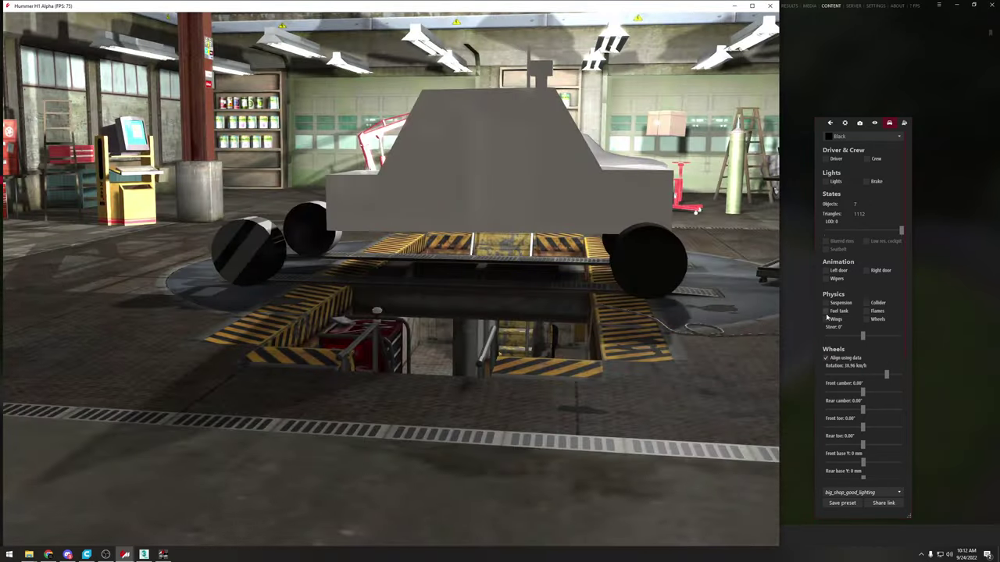
left_click_drag(678, 312, 747, 304)
scroll(314, 282, "up", 5)
middle_click_drag(369, 283, 568, 294)
left_click_drag(568, 297, 478, 371)
scroll(515, 281, "up", 5)
scroll(438, 275, "down", 5)
scroll(478, 370, "down", 2)
left_click(848, 358)
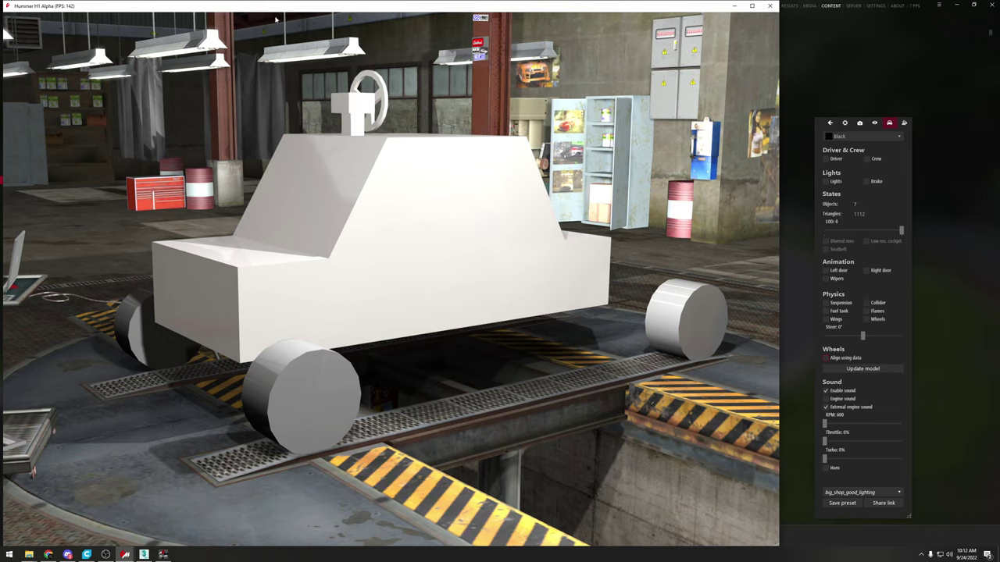
Step: Steer to about 5° to check the steering wheel's rotation axis, and close the showroom
mouse_move(863, 340)
left_mouse_down()
mouse_move(883, 342)
mouse_move(865, 339)
left_mouse_up()
left_click_drag(617, 293, 401, 306)
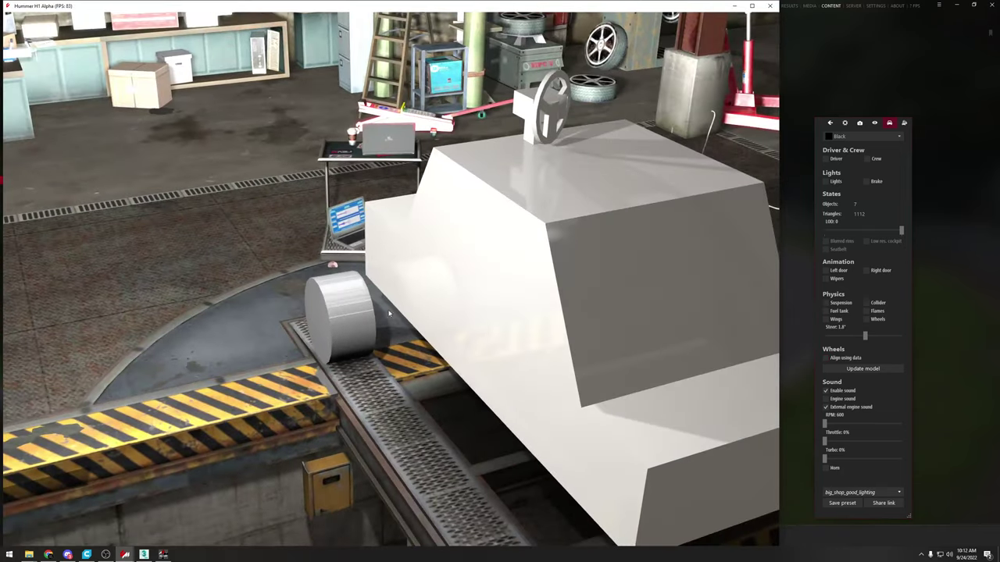
left_click_drag(865, 336, 870, 342)
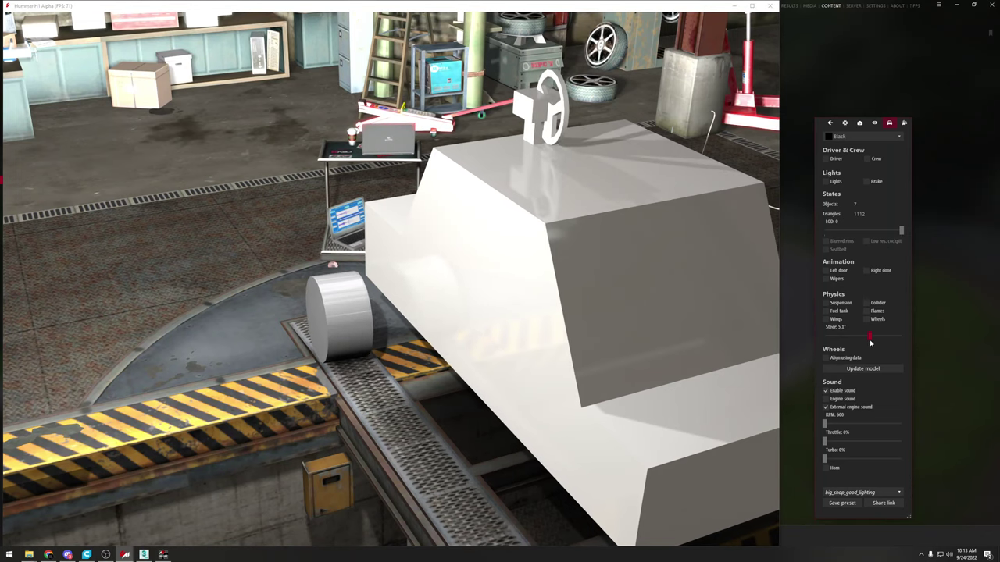
left_click(770, 5)
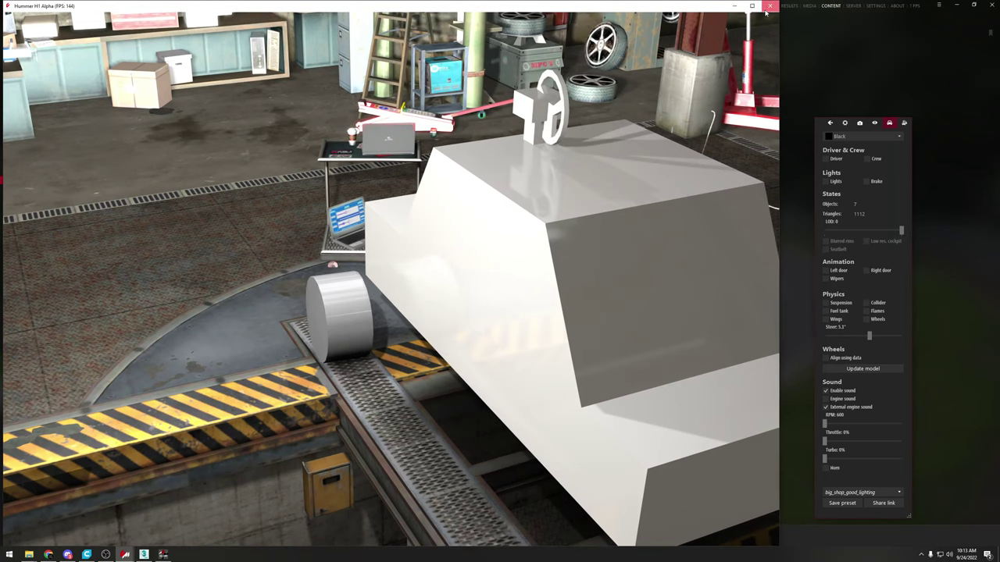
Step: Switch to 3ds Max and rotate only the pivot of STEER_HR so its Y axis points up and its Z axis toward the column
left_click(144, 554)
middle_click_drag(494, 236, 444, 201, "alt")
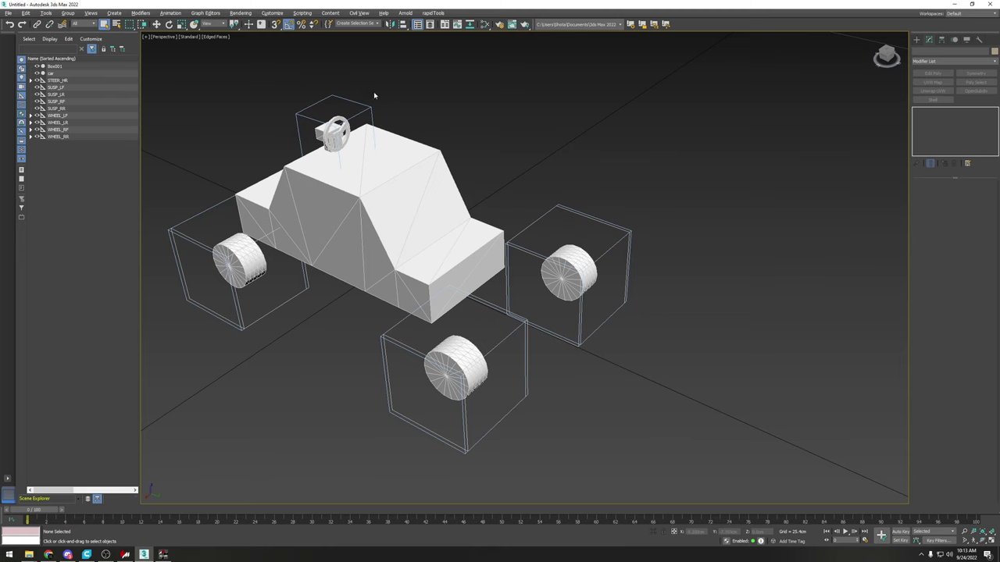
left_click(368, 114)
scroll(353, 124, "up", 4)
middle_click_drag(353, 122, 460, 203)
key("w")
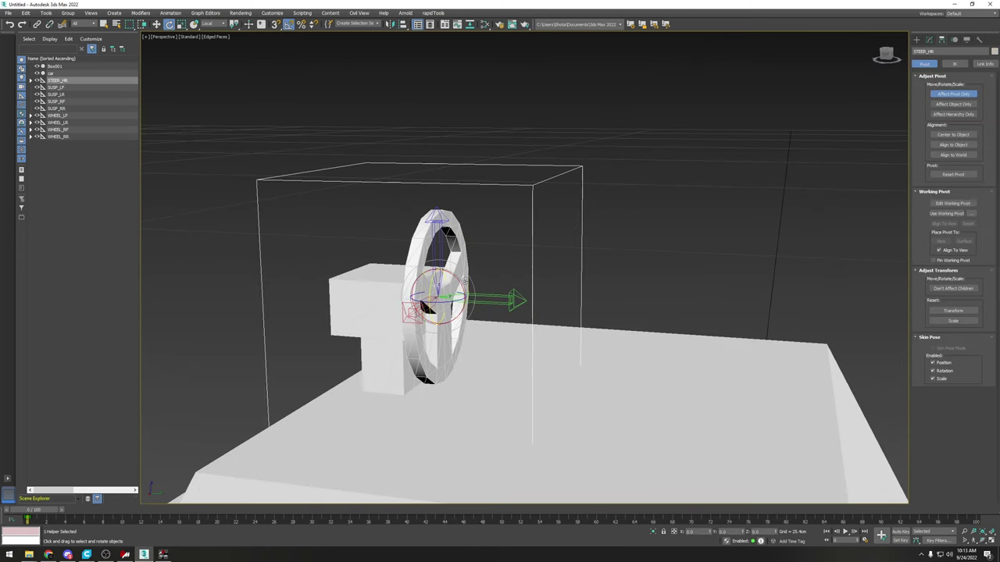
left_click_drag(466, 280, 427, 307)
left_click_drag(430, 265, 429, 265)
key("w")
mouse_move(524, 282)
middle_mouse_down("alt")
mouse_move(484, 276)
mouse_move(506, 278)
middle_mouse_up("alt")
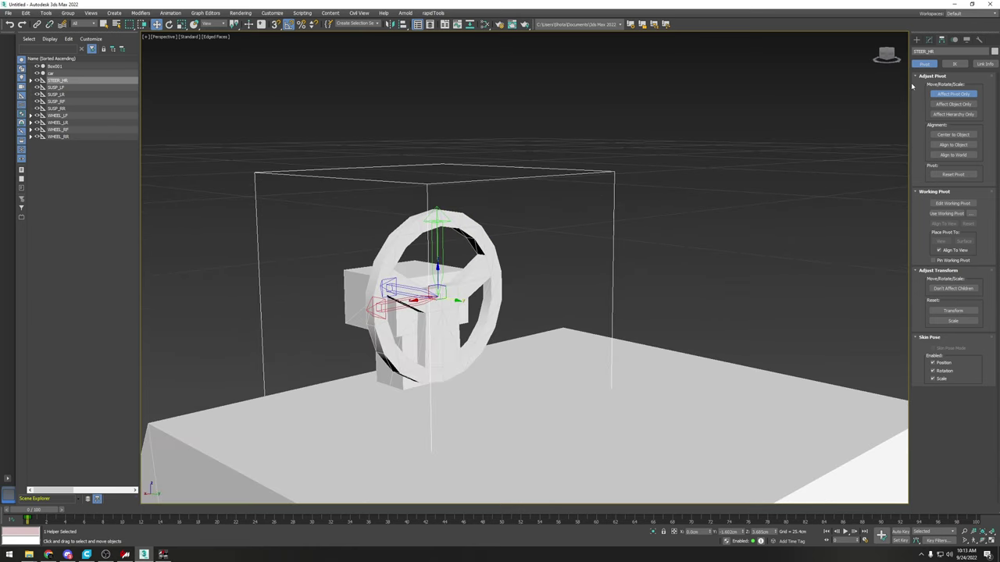
left_click(953, 94)
left_click(929, 39)
Step: Export the scene as FBX, overwriting testcar.fbx in the testcar folder
scroll(513, 228, "down", 2)
scroll(512, 229, "down", 1)
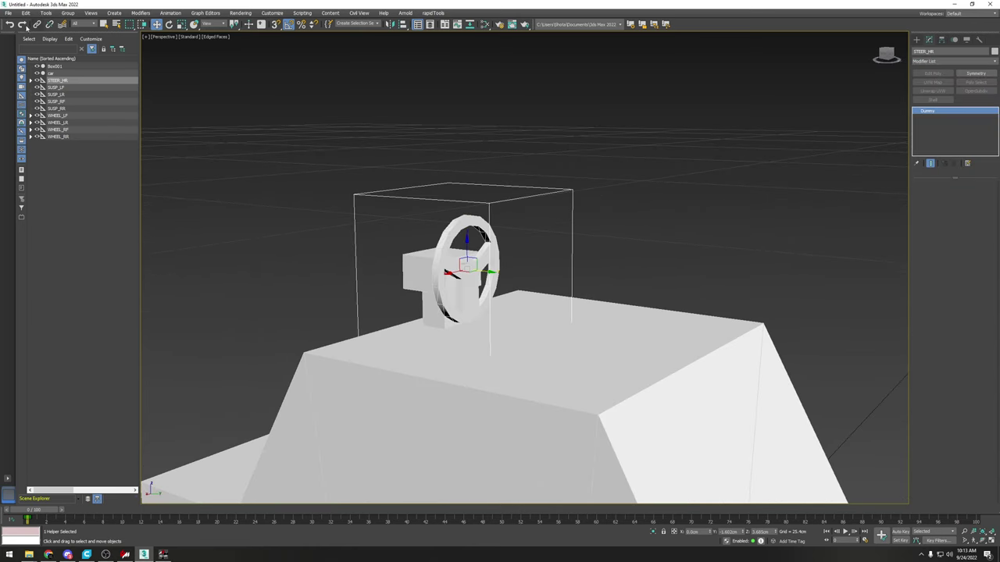
left_click(8, 13)
mouse_move(19, 128)
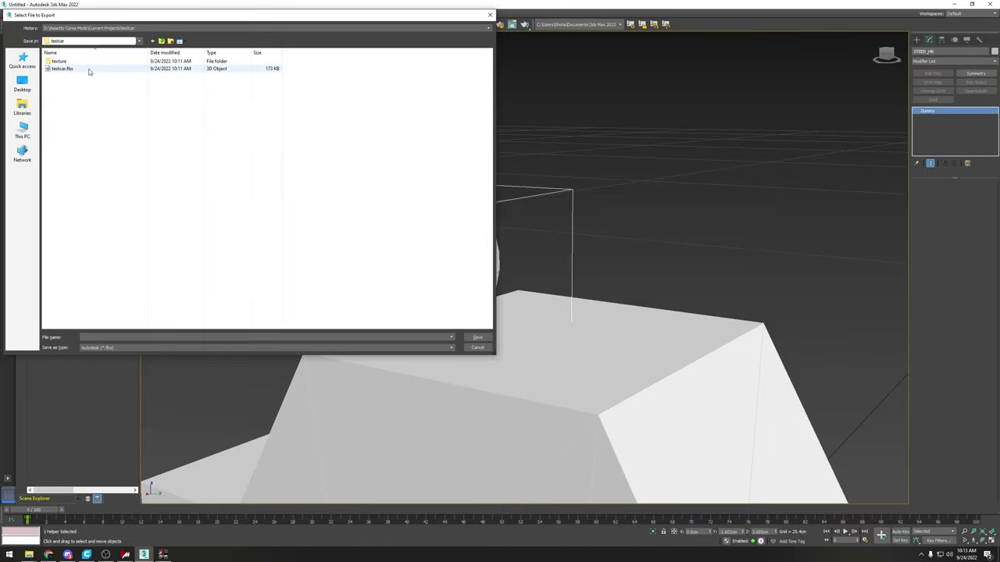
double_click(89, 71)
left_click(550, 291)
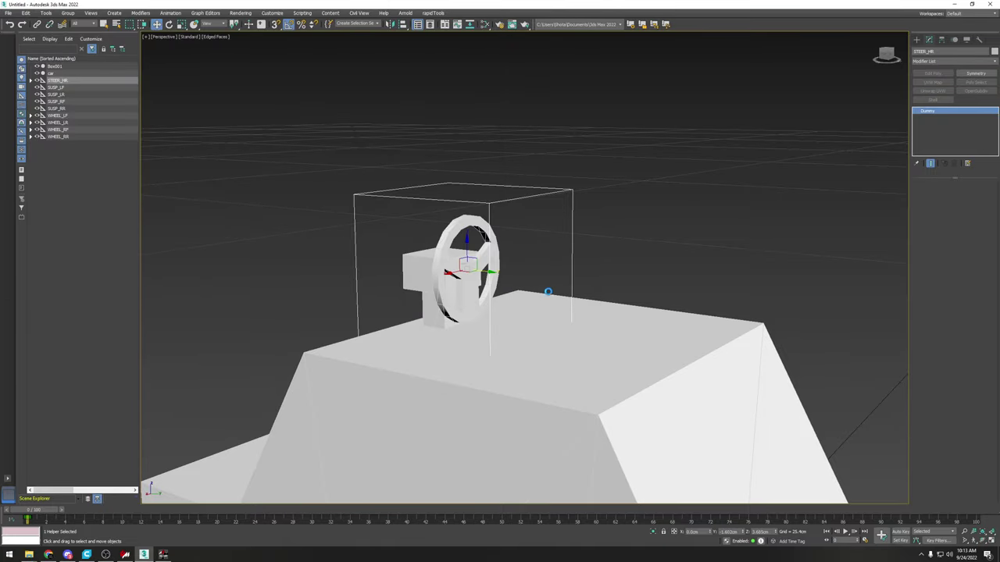
left_click(539, 380)
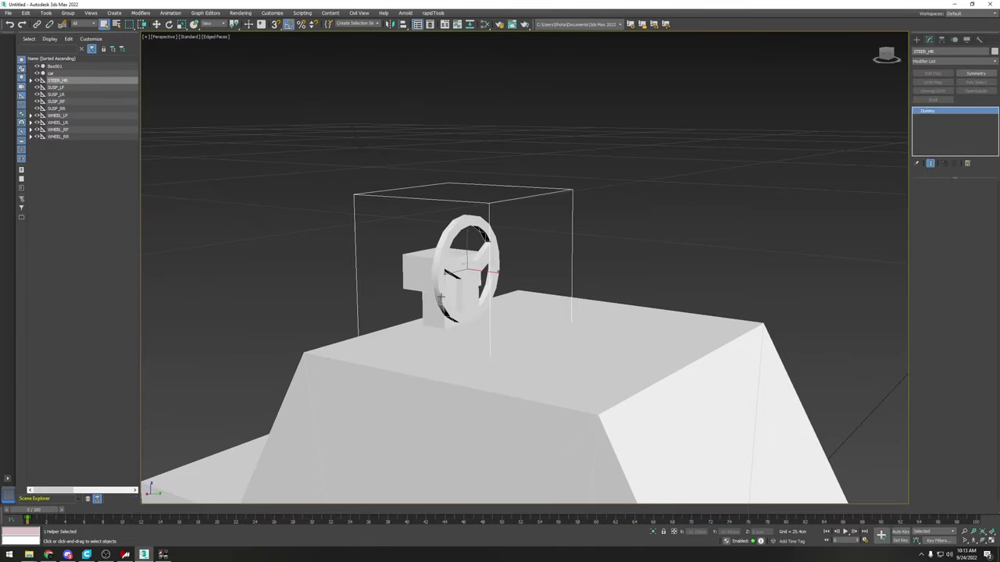
Step: Rotate STEER_HR in local coordinates to test how the steering wheel turns, and undo the rotation
key("w")
key("e")
left_click_drag(485, 255, 446, 221)
key("ctrl+z")
middle_click_drag(520, 246, 530, 241, "alt")
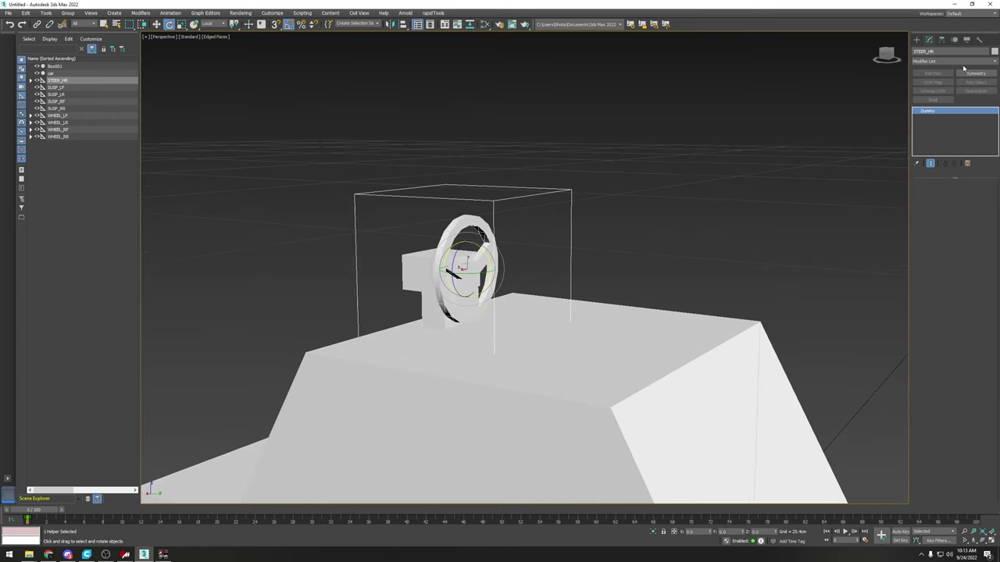
Step: Show only the pivot of STEER_HR and examine its axes relative to the wheel and column
left_click(941, 39)
left_click(953, 93)
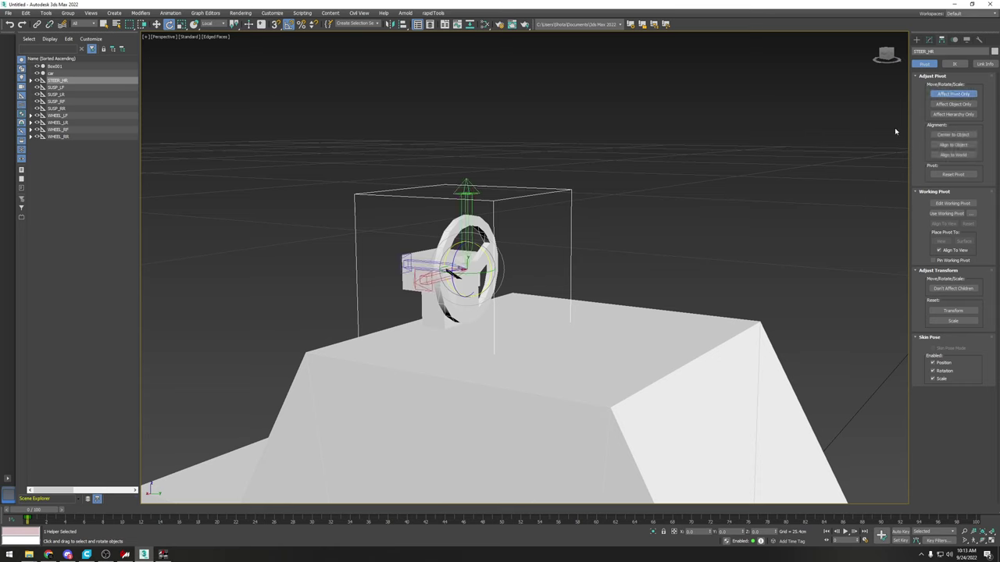
middle_click_drag(556, 191, 615, 224, "alt")
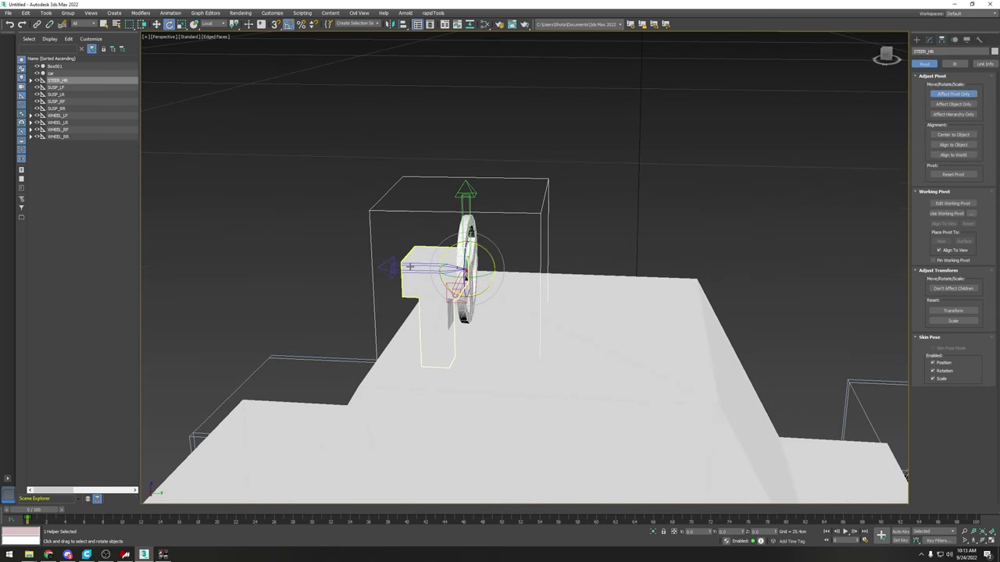
middle_click_drag(410, 267, 424, 274, "alt")
mouse_move(482, 249)
left_mouse_down()
mouse_move(506, 271)
mouse_move(471, 251)
mouse_move(478, 256)
left_mouse_up()
middle_click_drag(479, 255, 413, 262, "alt")
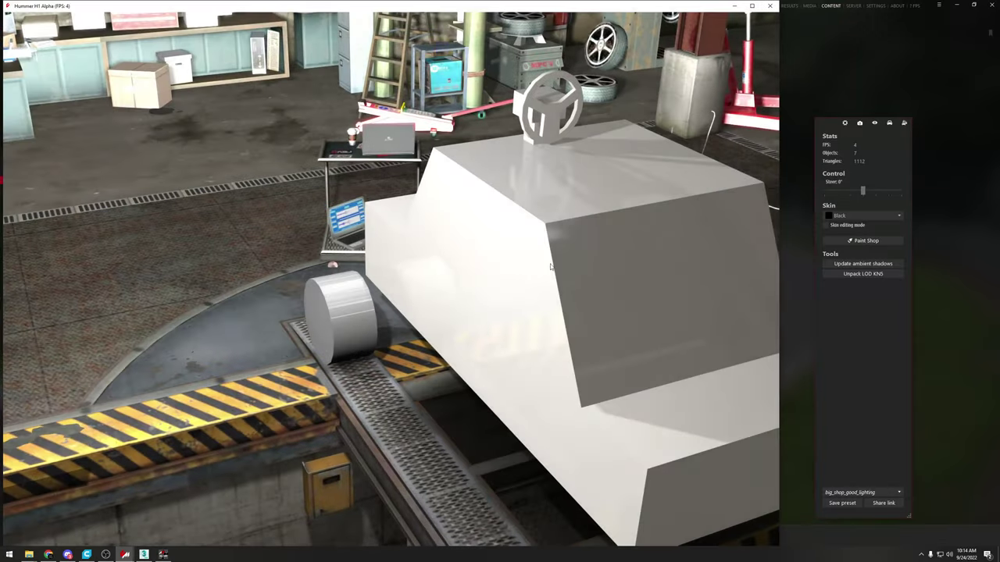
Step: In the showroom, steer to both sides, ending at about -6°, to check the steering wheel's rotation axis up close
left_click(889, 122)
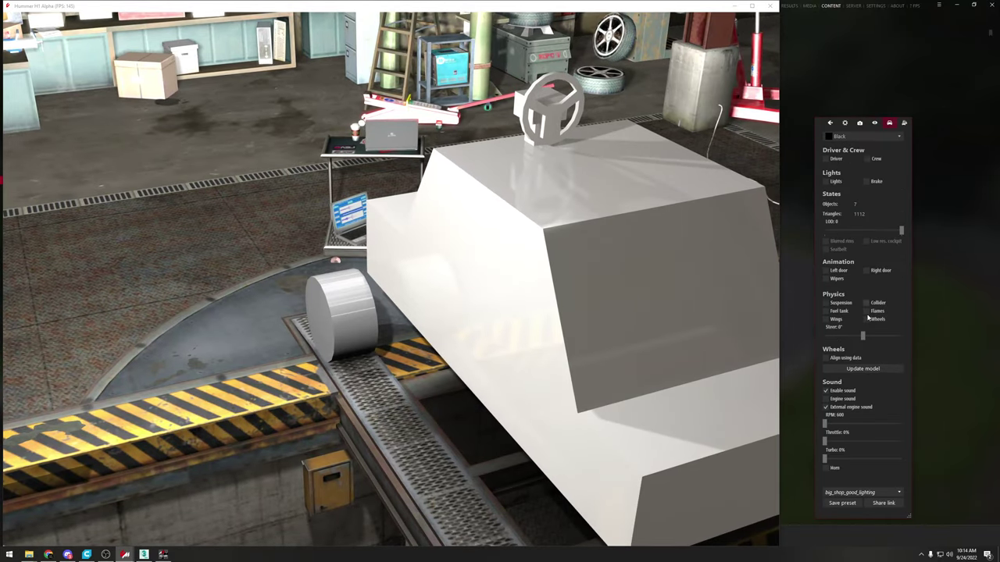
left_click_drag(862, 335, 865, 336)
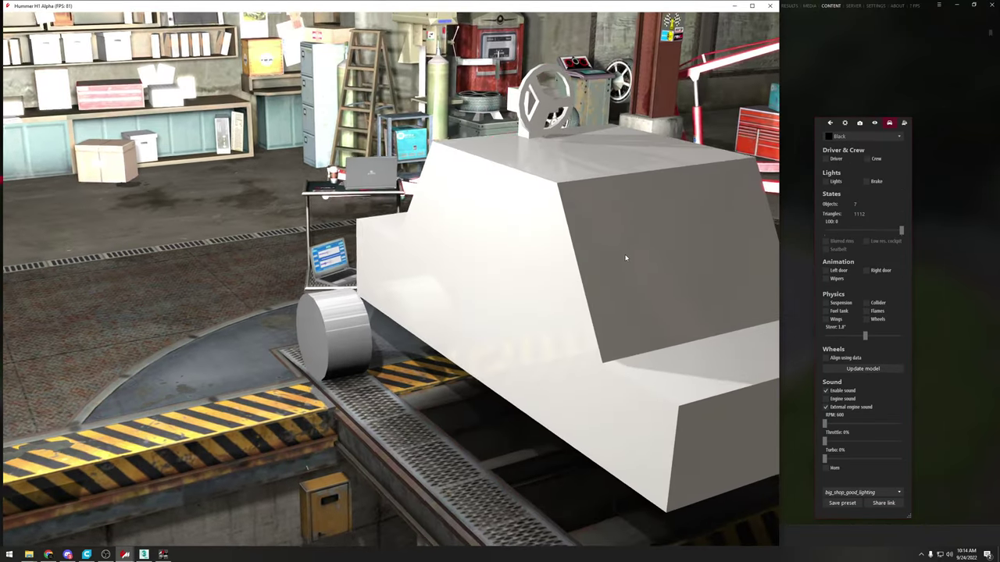
middle_click_drag(625, 258, 478, 317)
left_click_drag(477, 317, 528, 286)
scroll(528, 286, "up", 4)
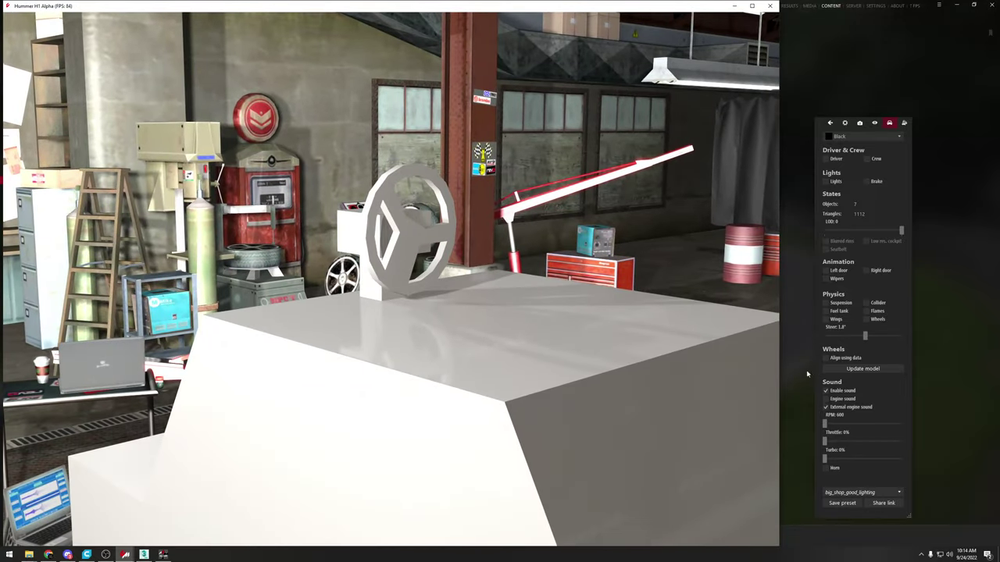
mouse_move(870, 336)
left_mouse_down()
mouse_move(885, 332)
mouse_move(855, 336)
left_mouse_up()
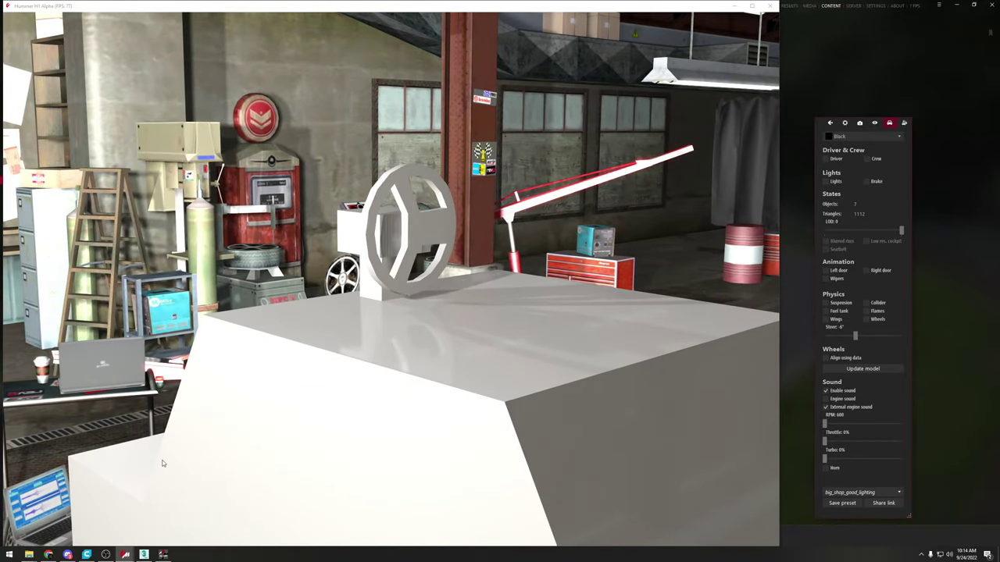
Step: Switch to 3ds Max and review the pivot orientation of STEER_HR with only the pivot affected, and leave pivot editing
left_click(144, 555)
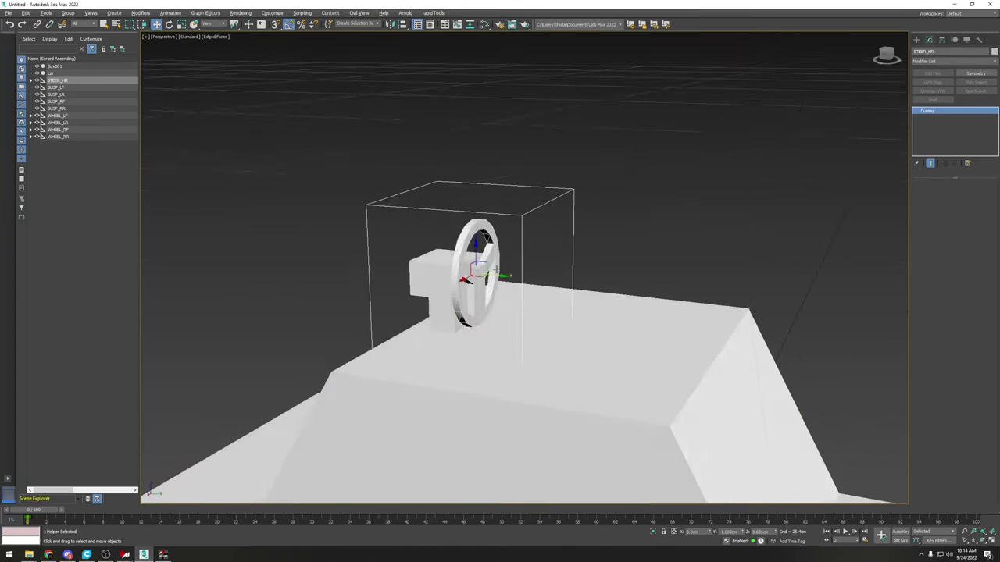
left_click(943, 39)
left_click(953, 93)
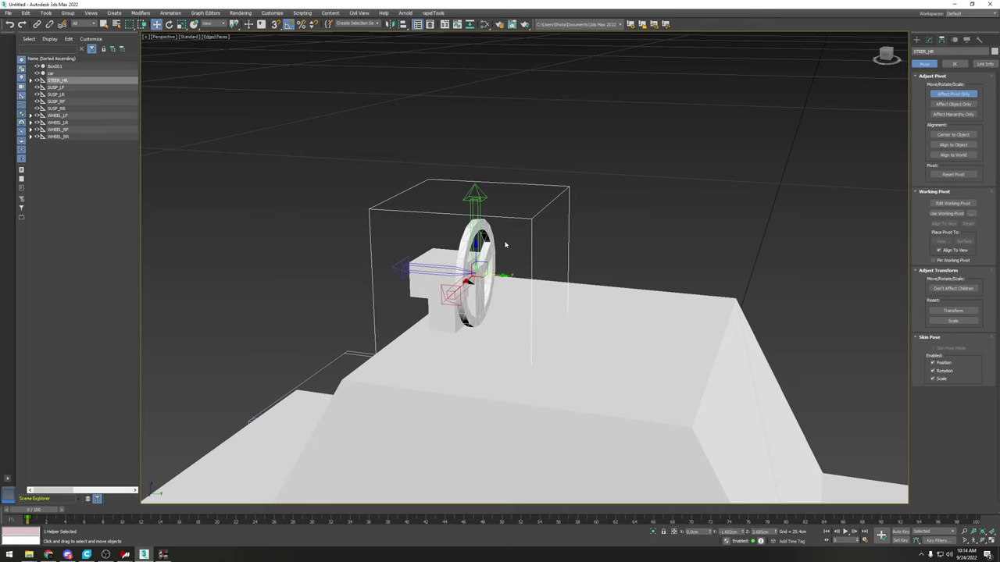
scroll(461, 267, "up", 2)
middle_click_drag(439, 270, 494, 275, "alt")
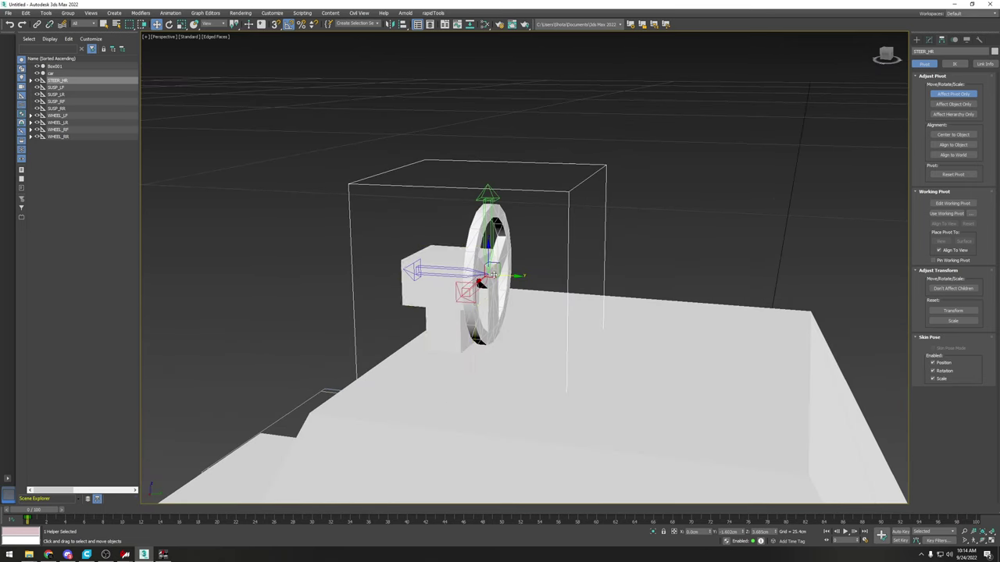
key("e")
left_click_drag(506, 258, 522, 239)
key("w")
middle_click_drag(524, 254, 487, 257, "alt")
left_click(929, 40)
middle_click_drag(663, 191, 469, 270, "alt")
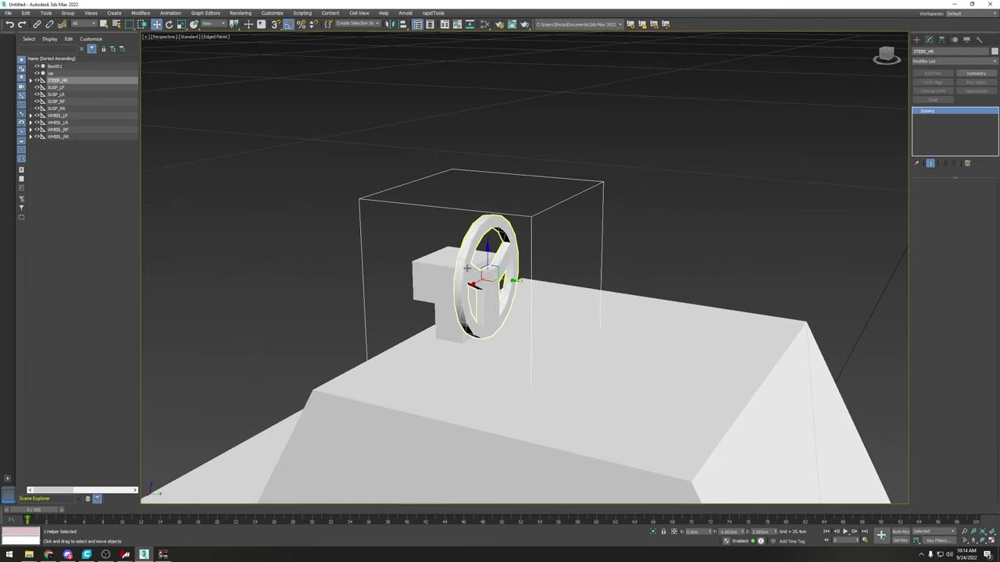
scroll(203, 453, "down", 3)
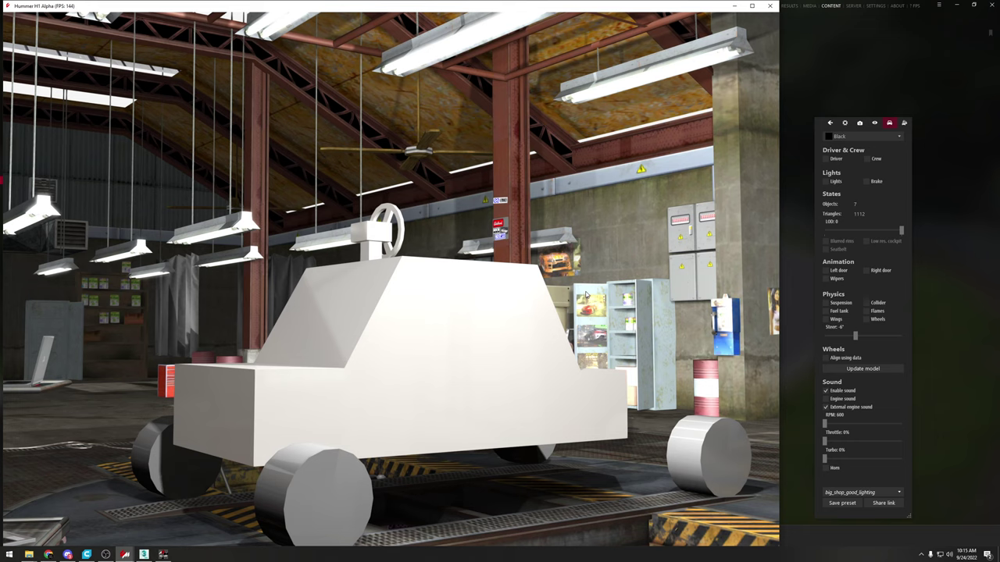
Step: Switch to the showroom and inspect the whole car with its wheels and steering wheel from several sides
left_click_drag(344, 317, 327, 289)
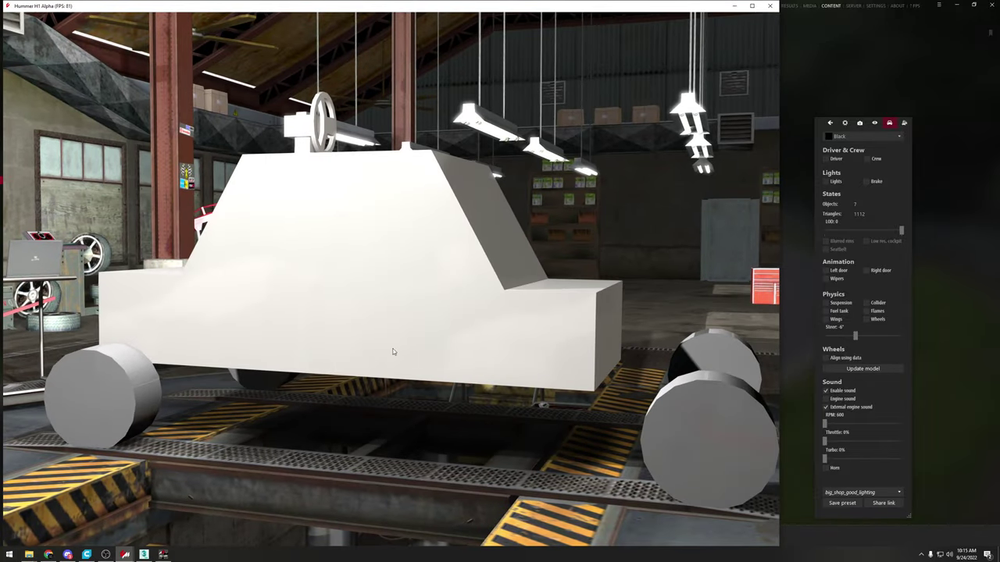
scroll(307, 418, "down", 4)
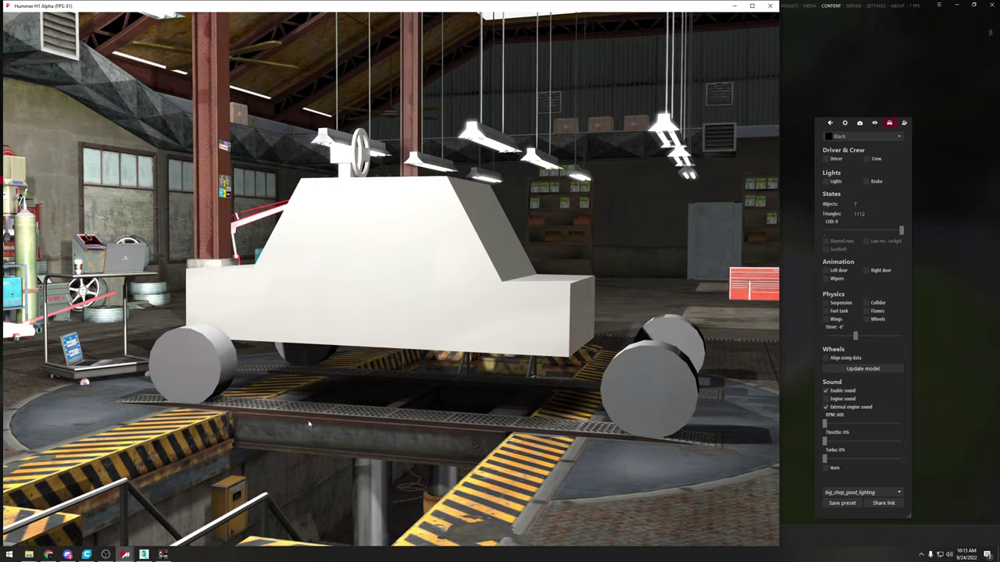
left_click_drag(308, 424, 453, 414)
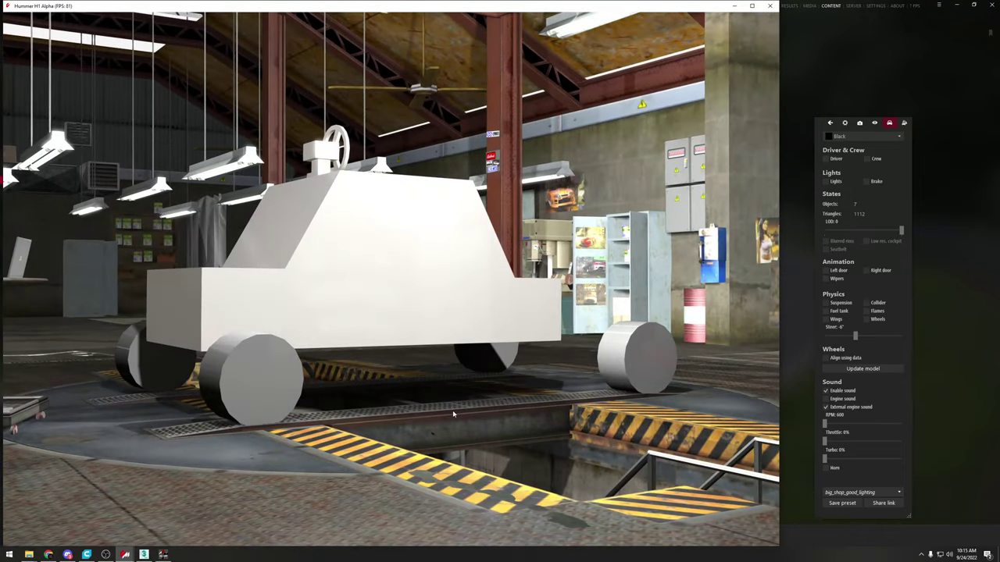